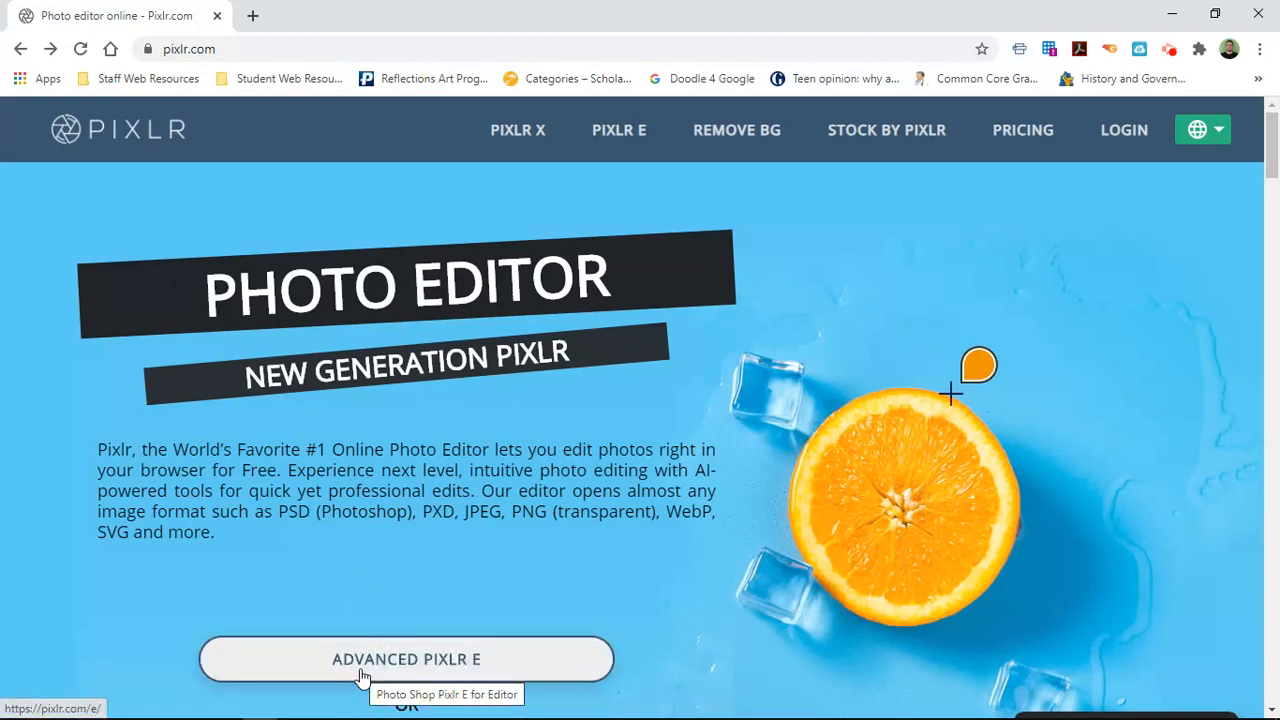
Launch the advanced Pixlr E editor and bring up the preset sizes for creating a new image.
click(362, 677)
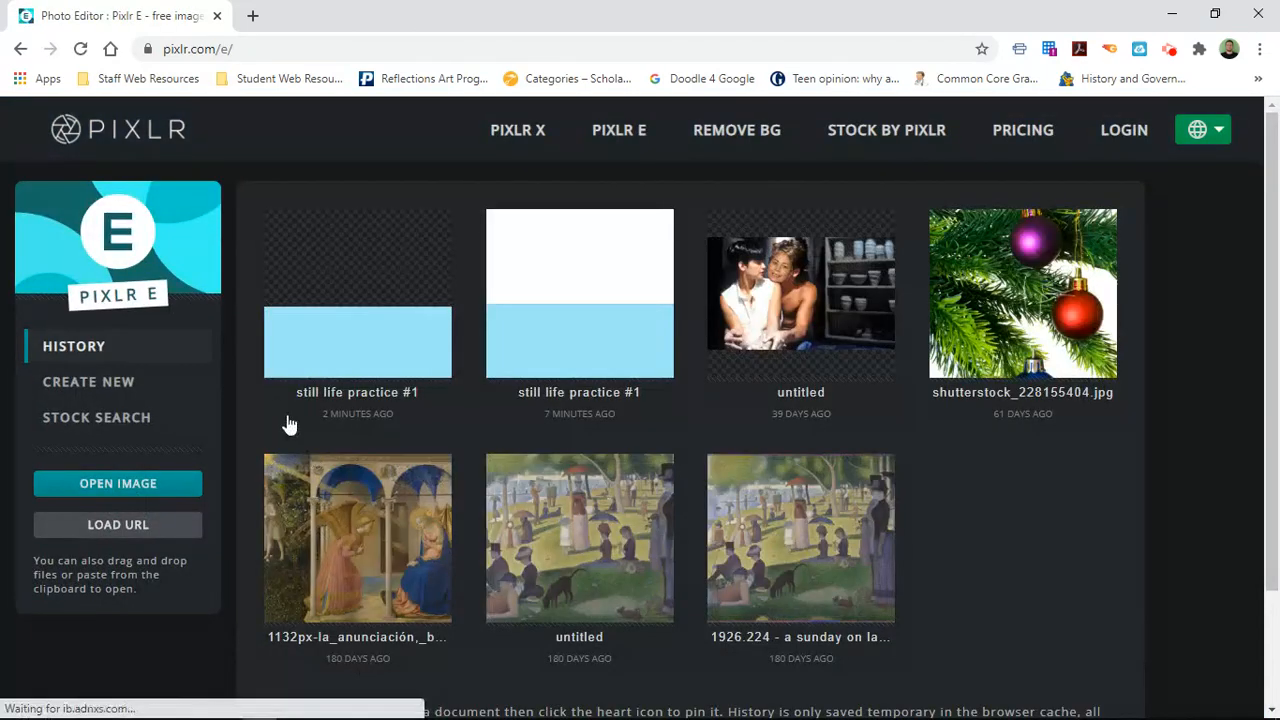
click(115, 388)
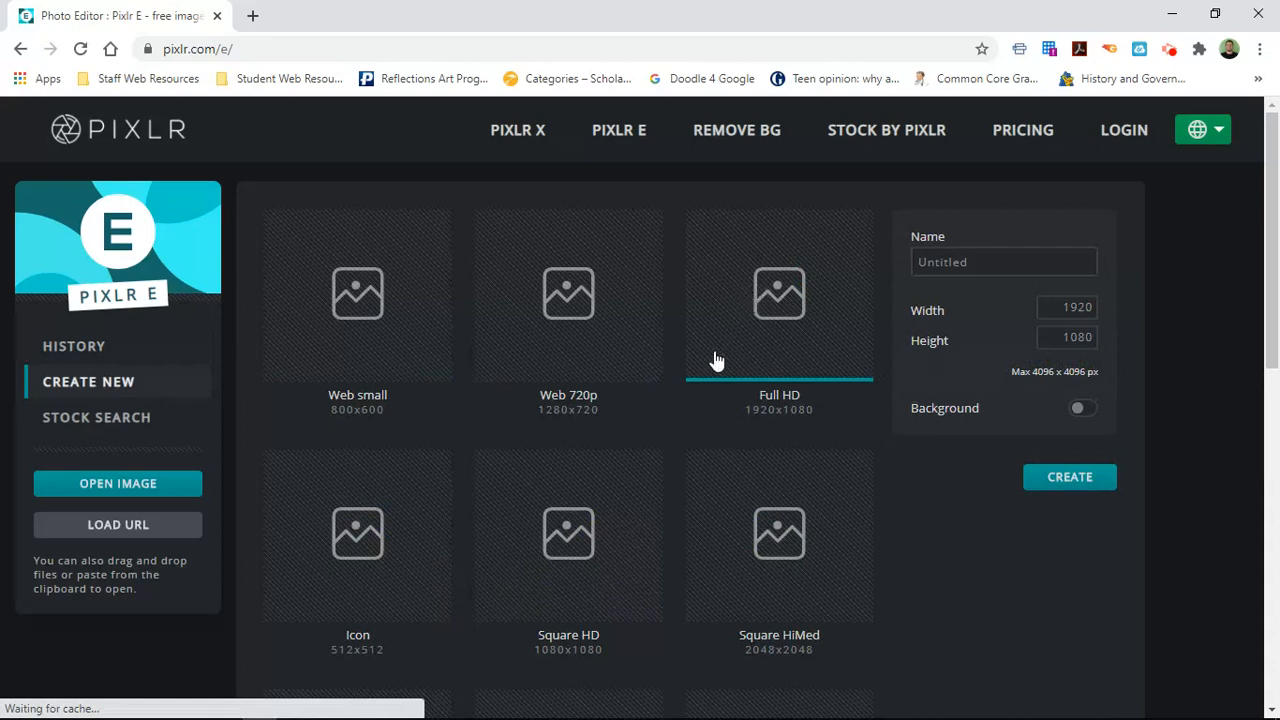
scroll(766, 437, down, 2)
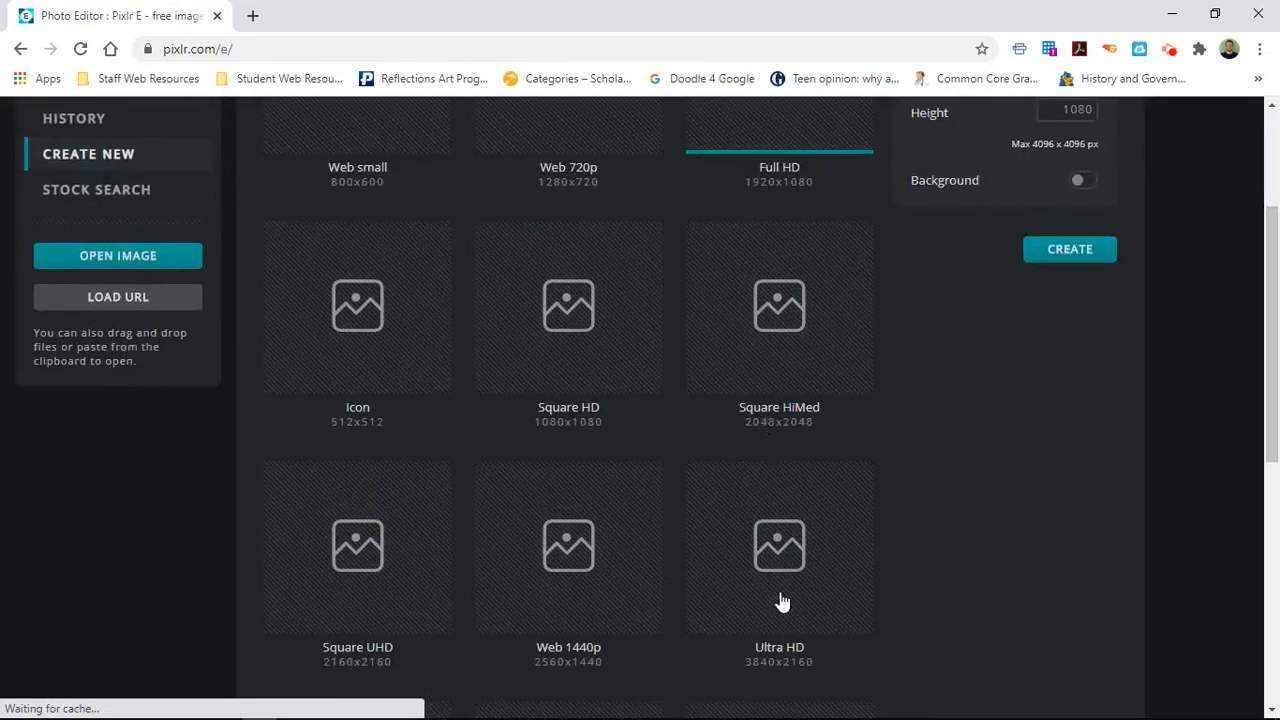
scroll(780, 600, up, 2)
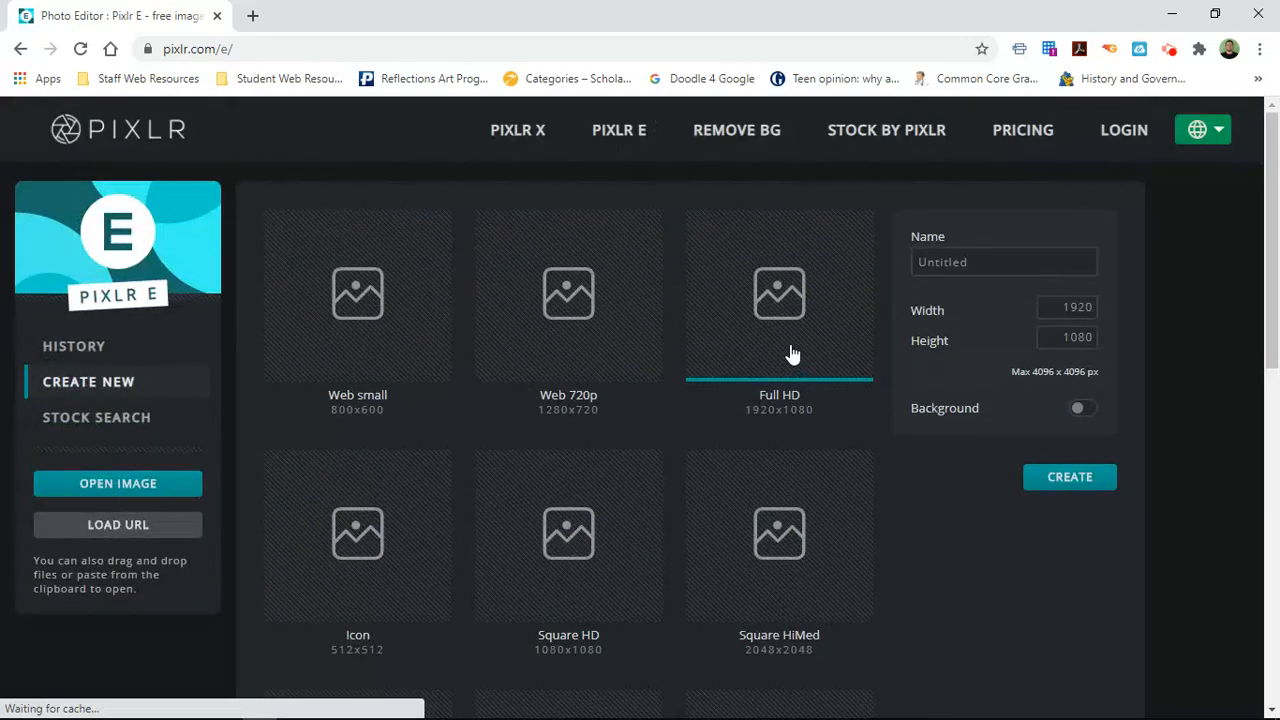
Name the new image "Still Life Practice #1" and create it at the Full HD size, 1920 x 1080, without a background.
click(1027, 268)
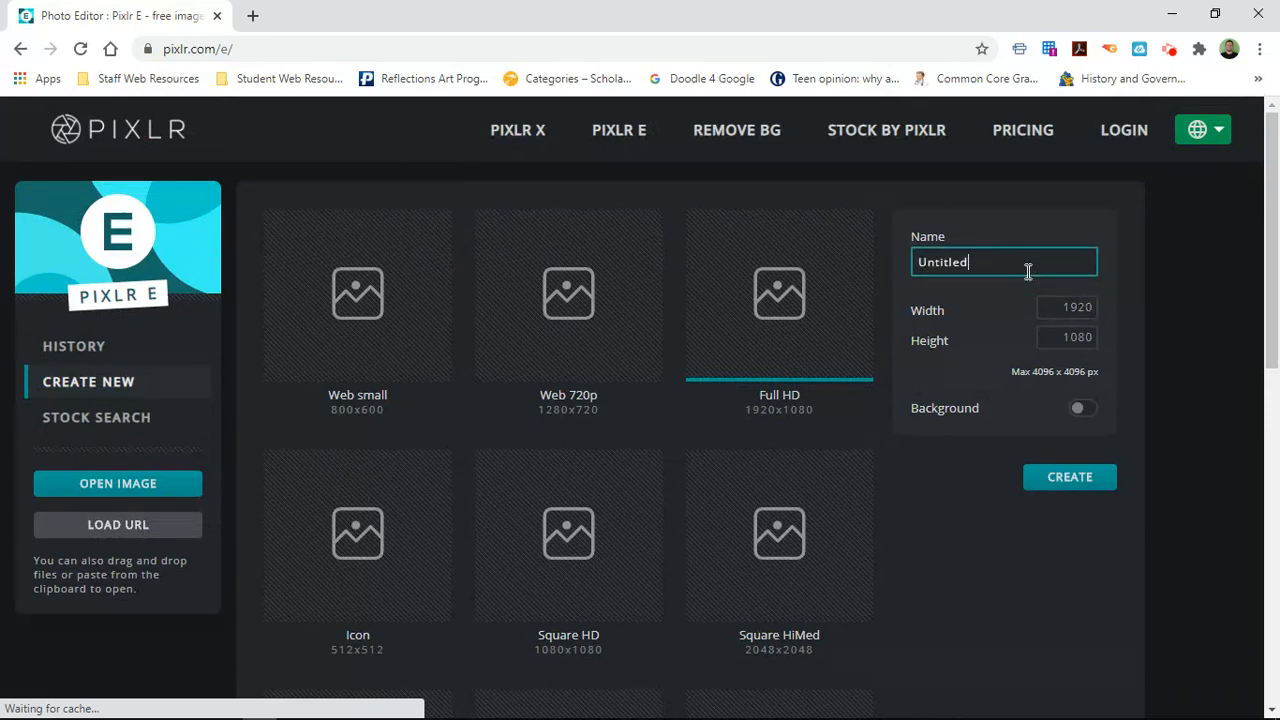
text(S)
key(BackSpace)
key(BackSpace)
key(BackSpace)
key(BackSpace)
key(BackSpace)
key(BackSpace)
key(BackSpace)
key(BackSpace)
key(BackSpace)
text(Still)
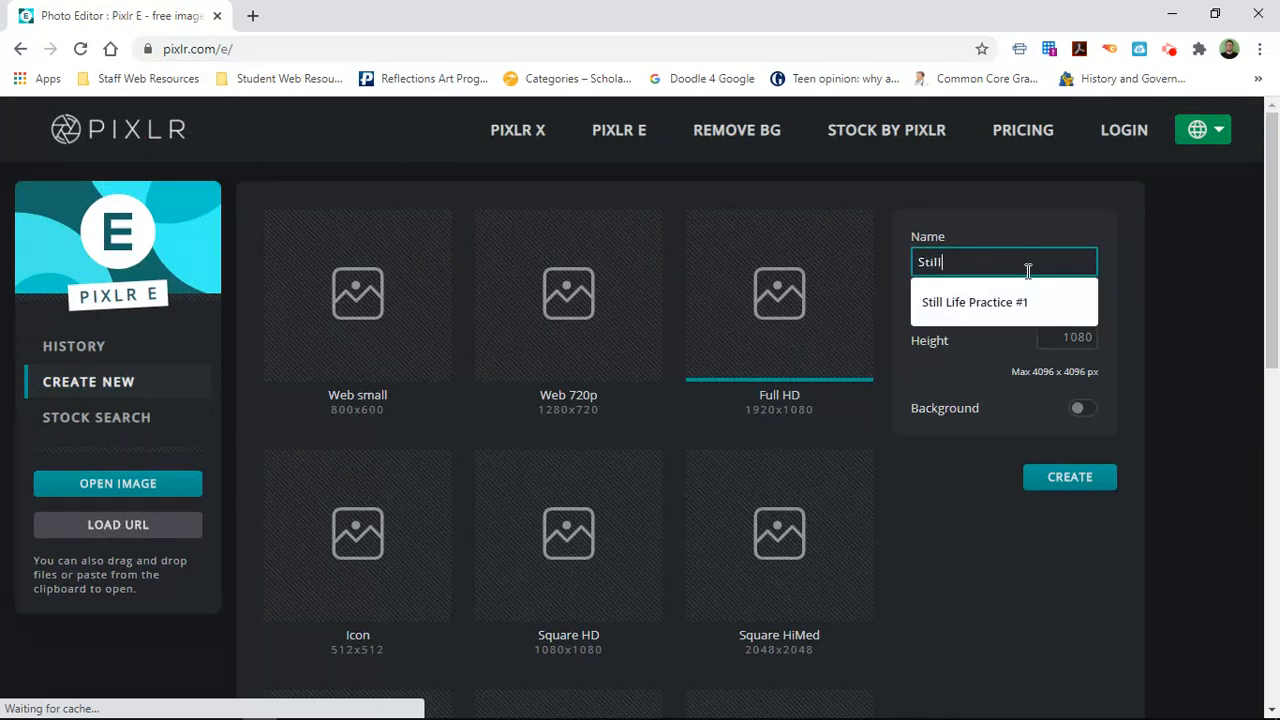
key(Down)
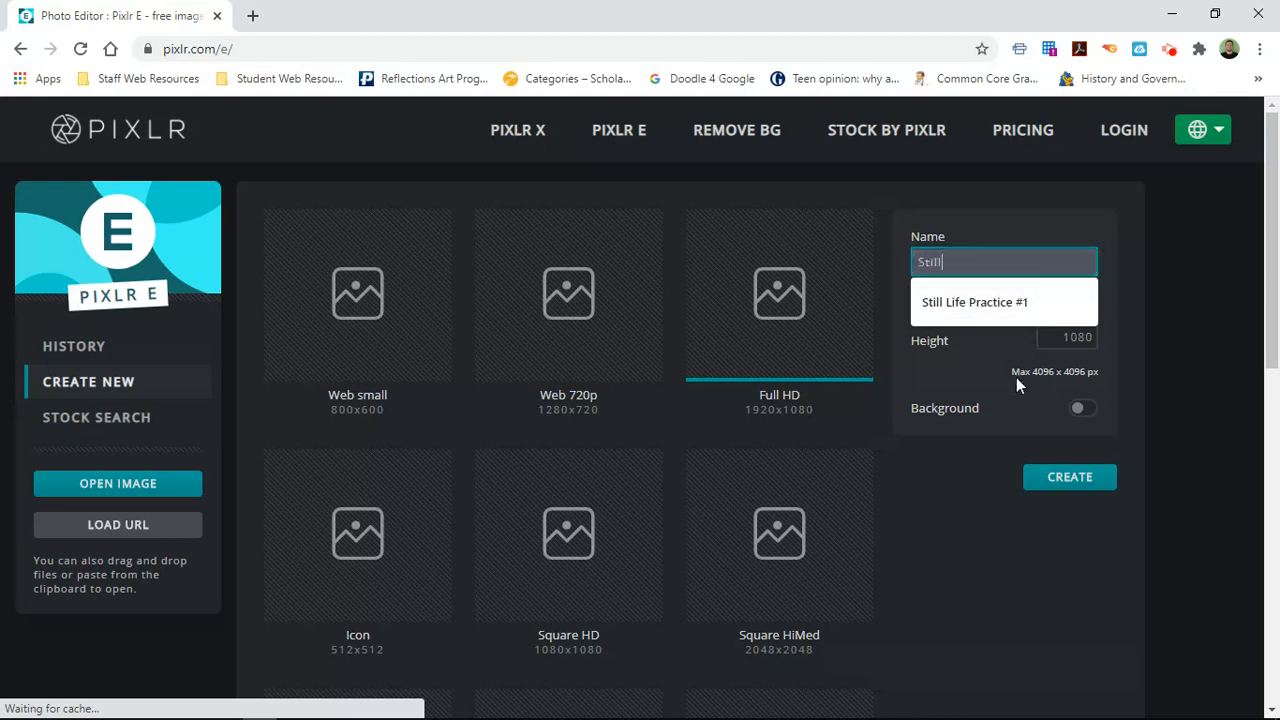
click(987, 380)
click(972, 251)
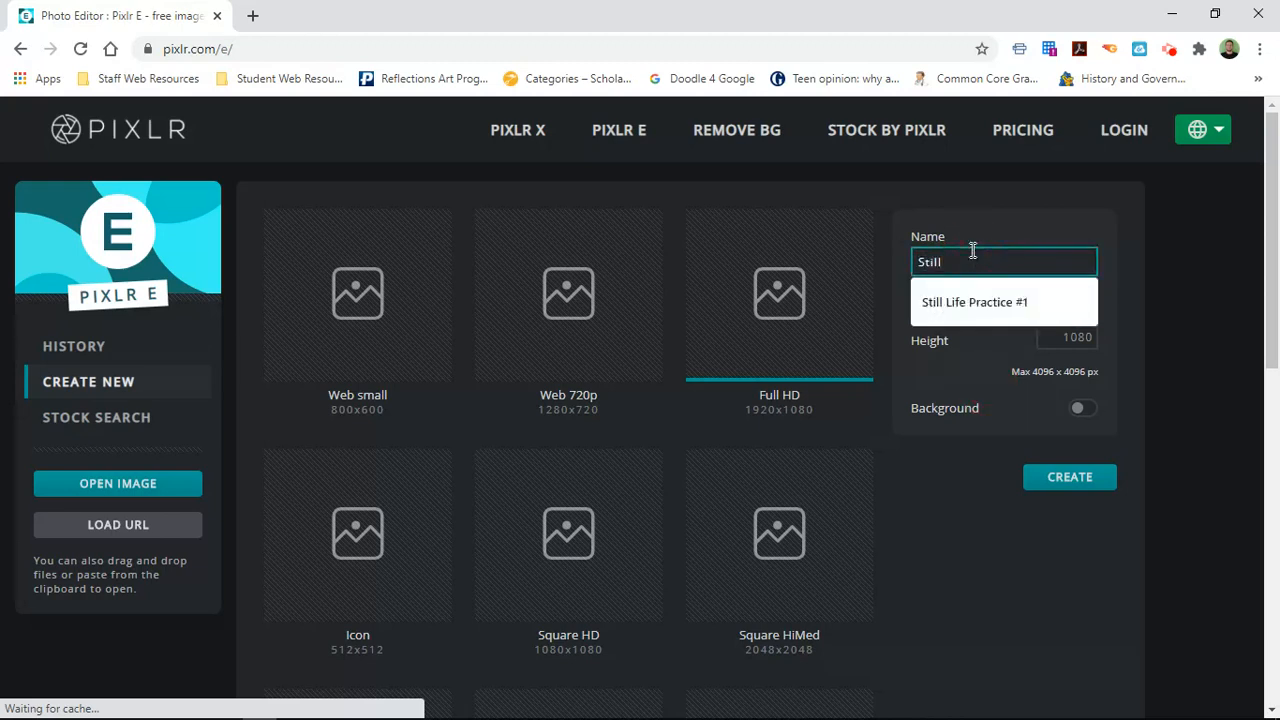
text(life)
key(BackSpace)
key(BackSpace)
key(BackSpace)
key(BackSpace)
key(BackSpace)
text(Life Practice #1)
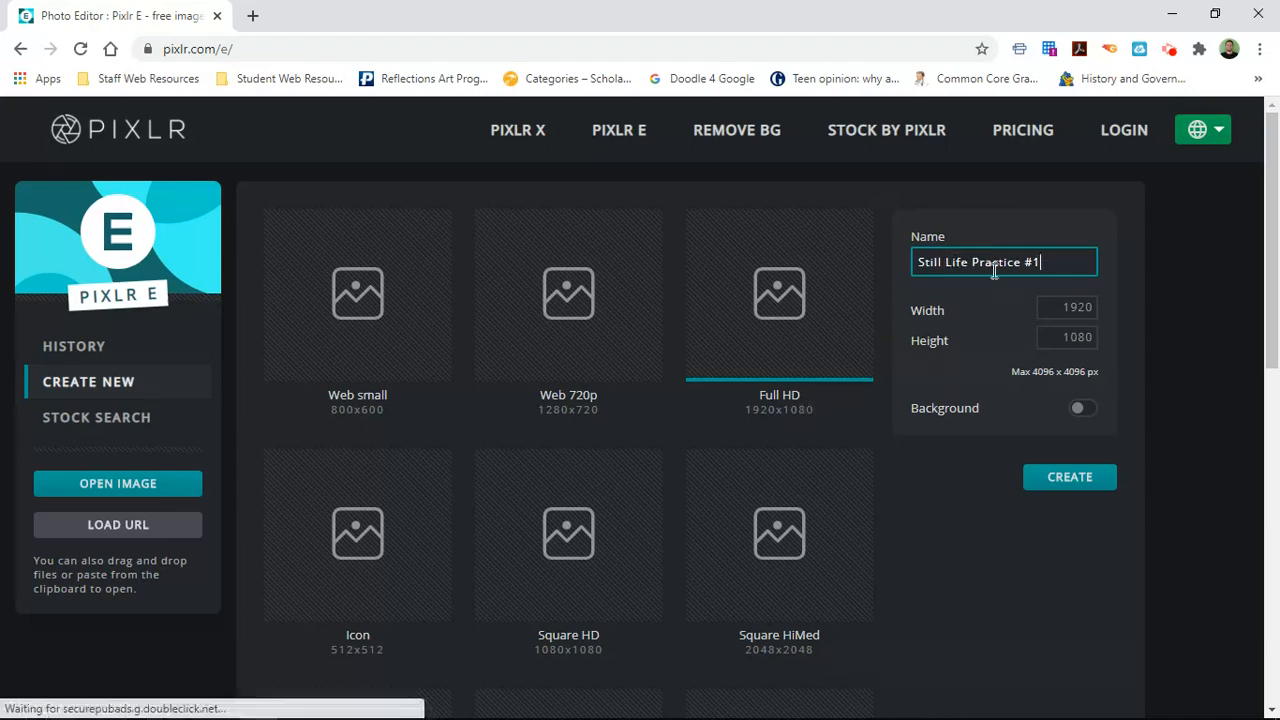
click(1070, 478)
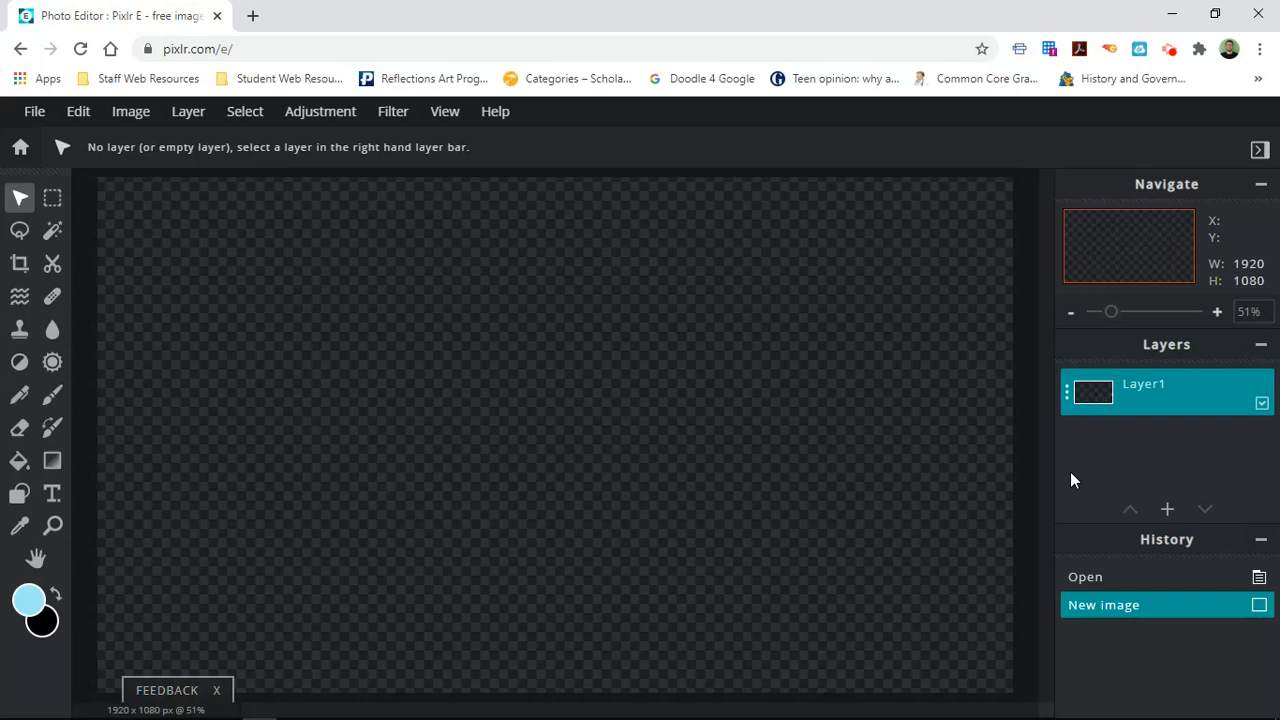
Draw a filled rectangle across the full canvas width, from about Y 683 down to the lower edge.
click(19, 494)
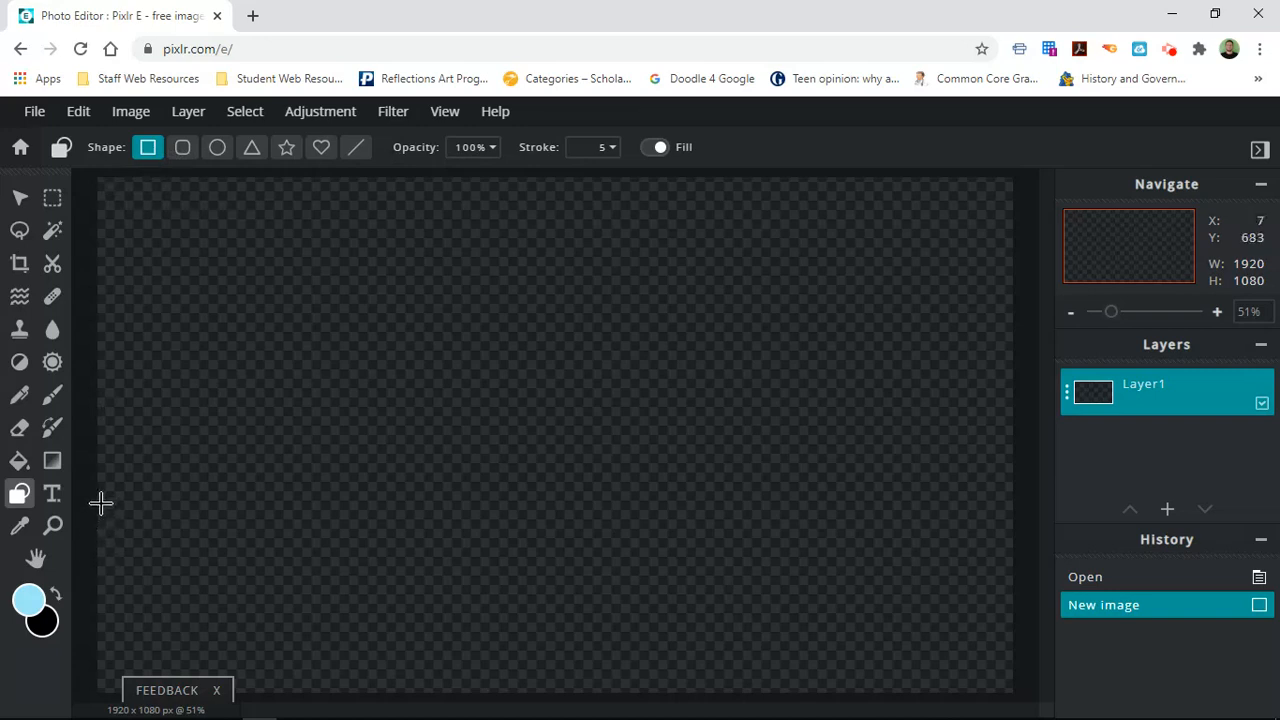
mouse_move(99, 503)
mouse_down()
mouse_move(491, 625)
mouse_move(770, 658)
mouse_up()
drag(858, 664, 1012, 690)
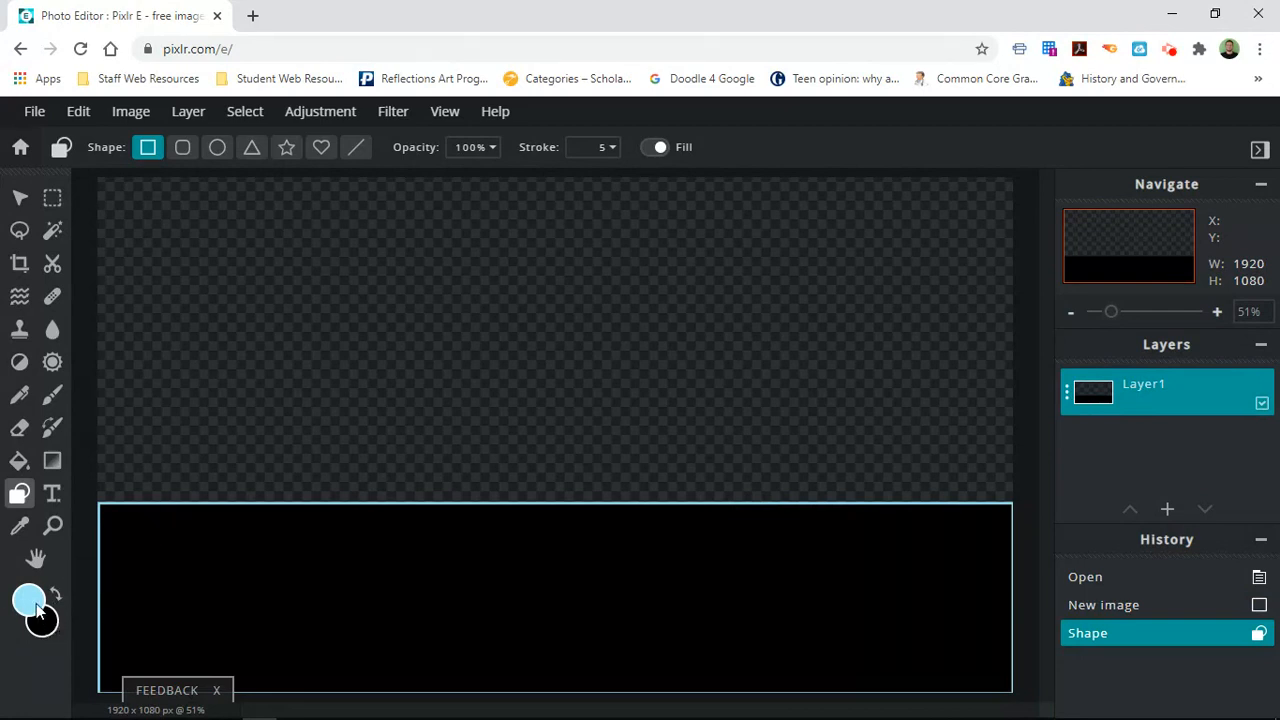
Close the ad banner and fill the rectangle with the light blue foreground color.
click(19, 462)
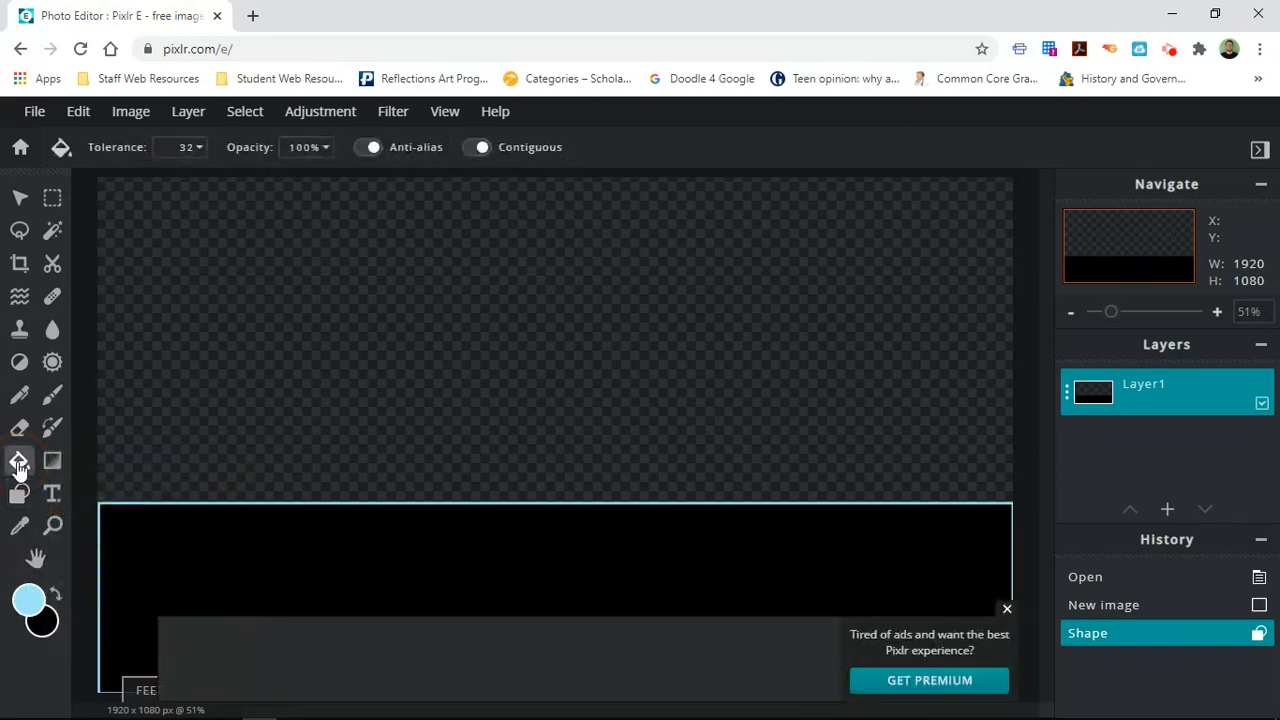
click(1006, 609)
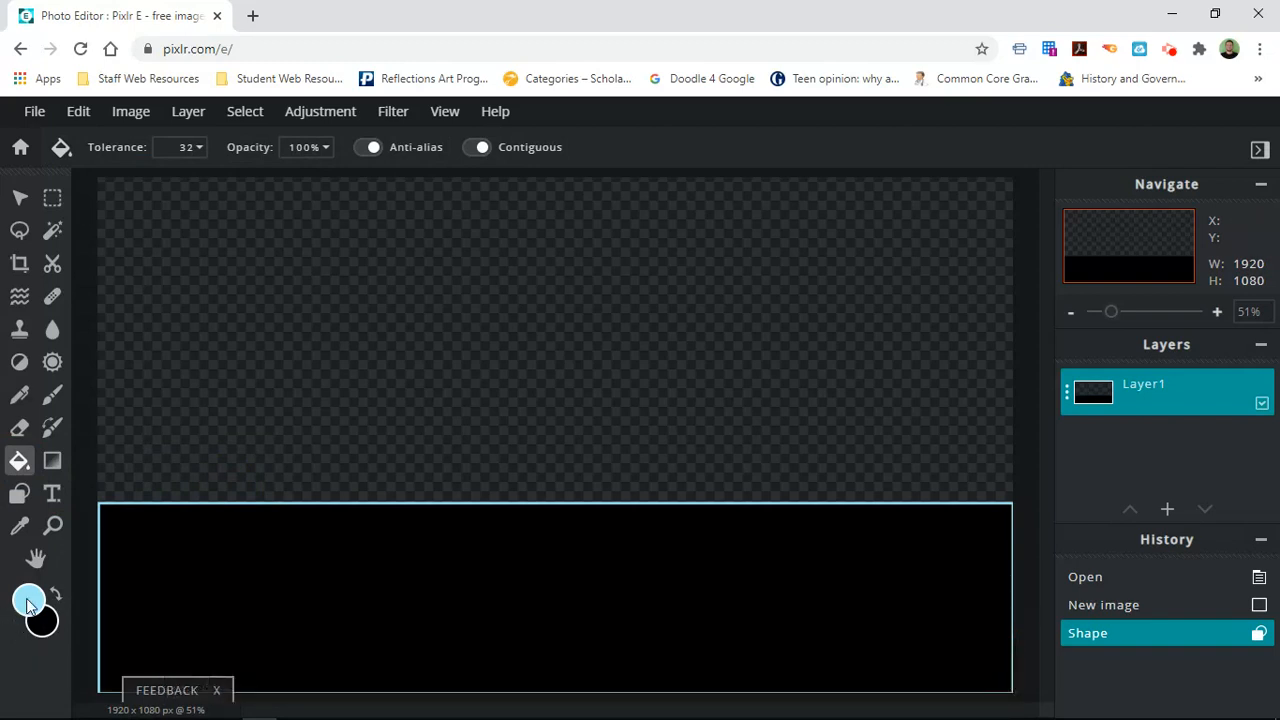
click(190, 593)
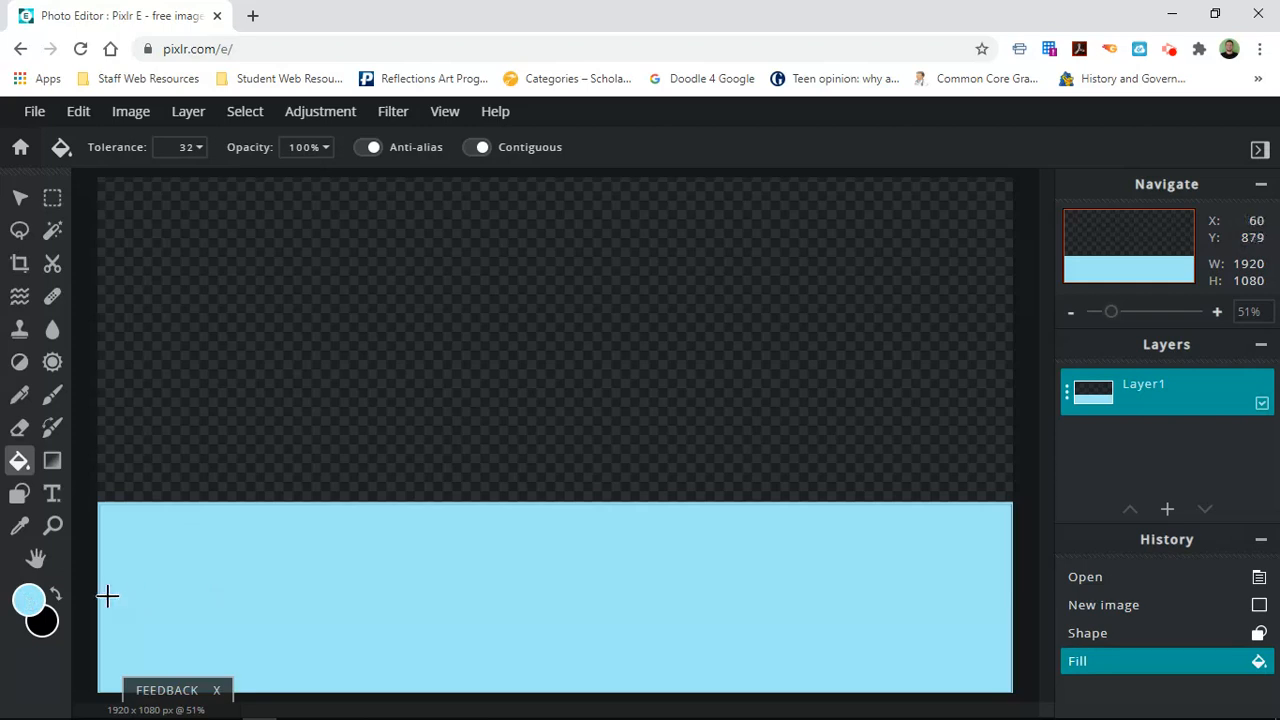
click(27, 602)
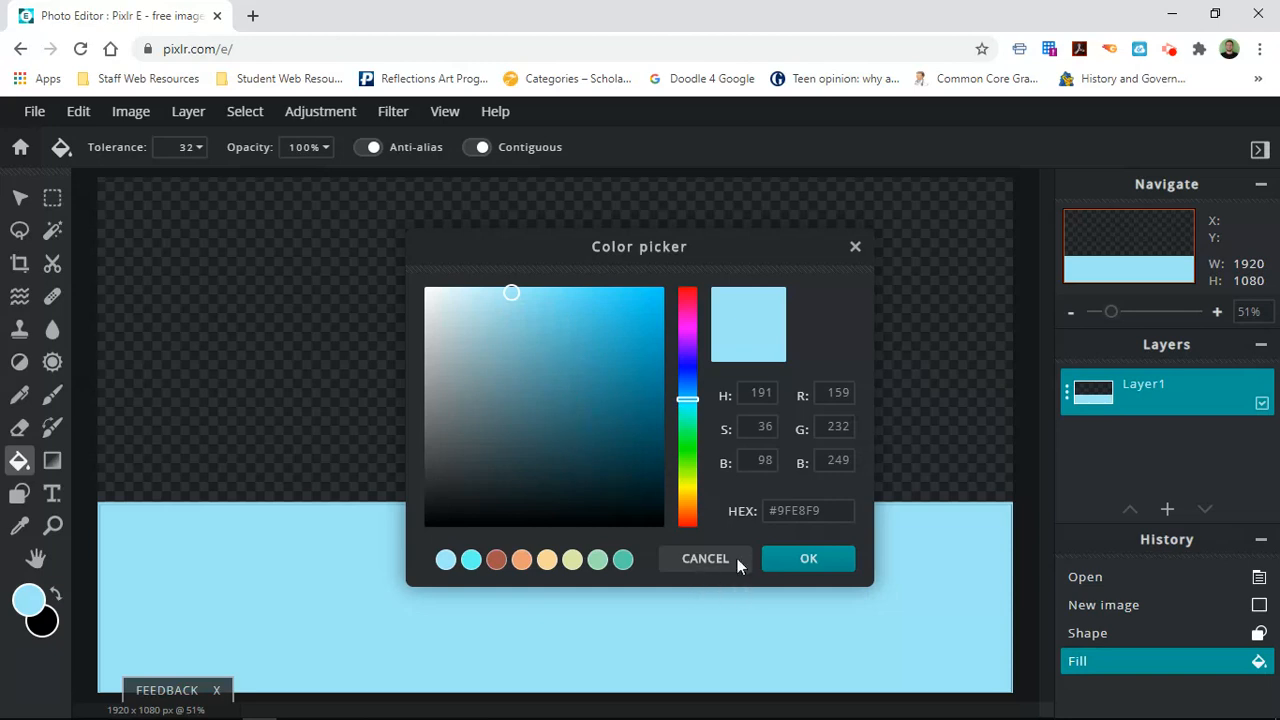
drag(513, 293, 575, 393)
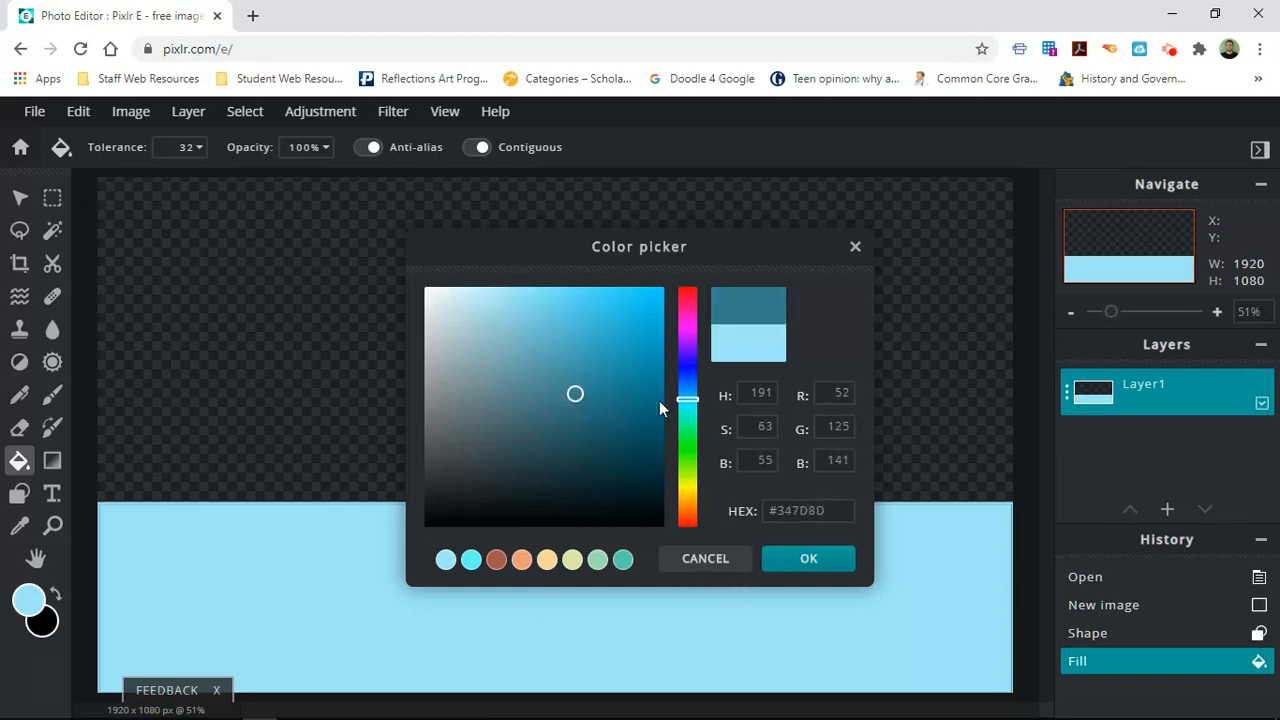
drag(689, 399, 687, 343)
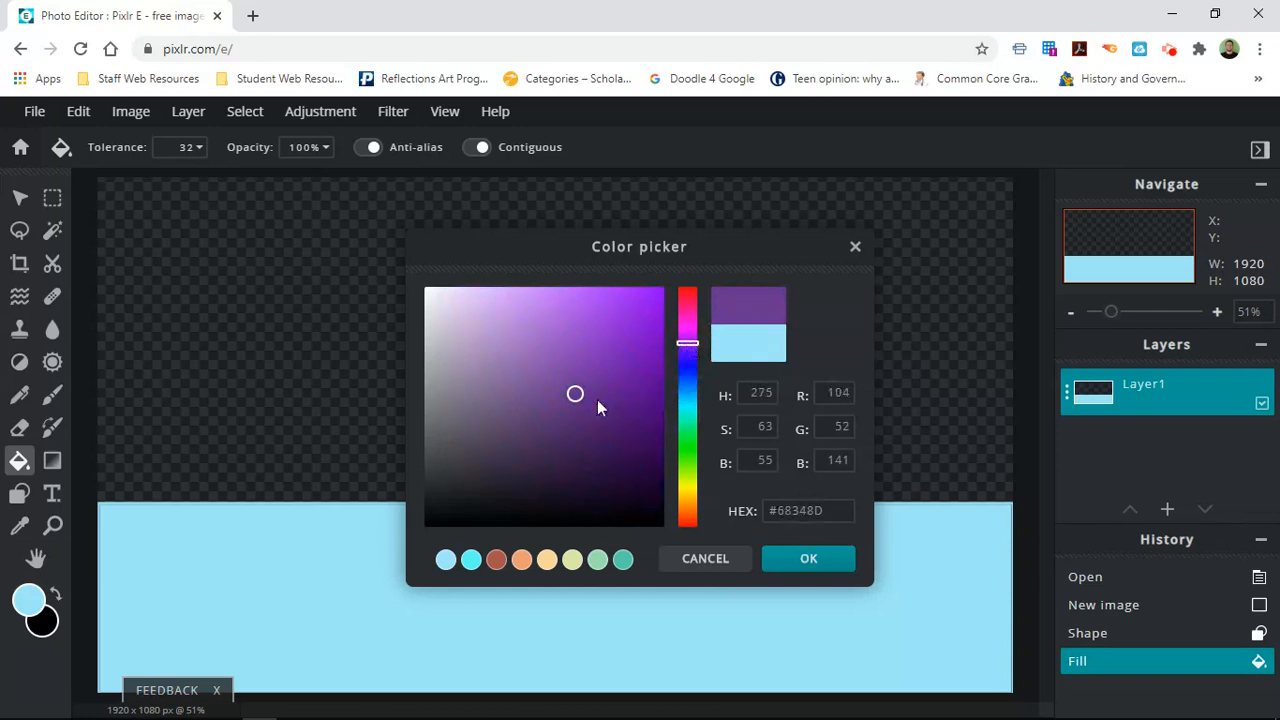
drag(577, 398, 497, 449)
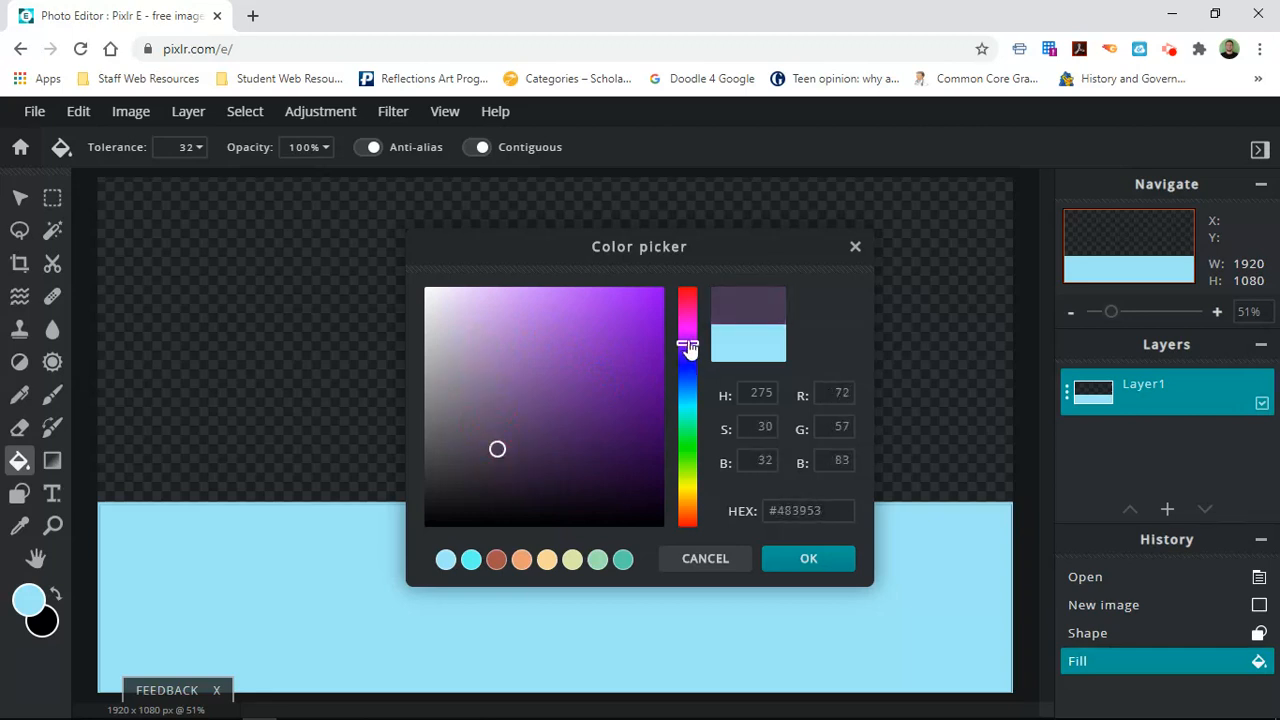
drag(687, 343, 688, 306)
drag(497, 449, 561, 352)
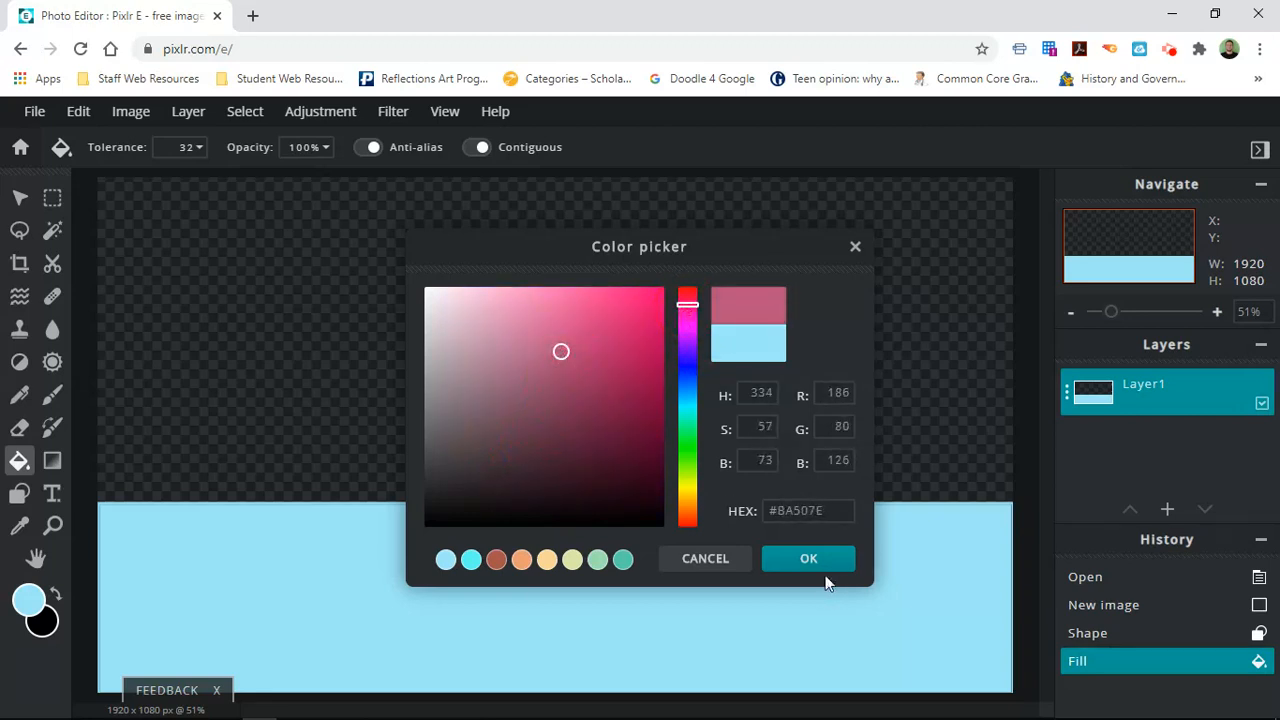
click(738, 558)
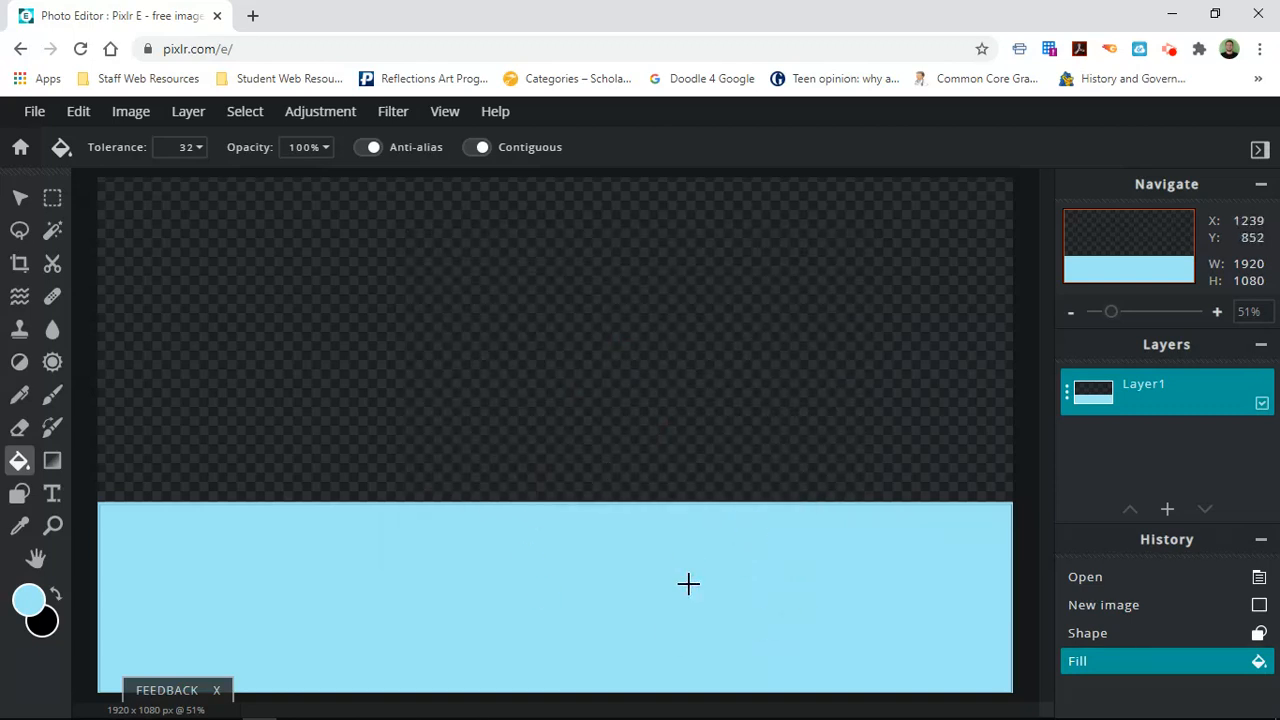
Add a new empty layer above the light blue rectangle's layer.
click(1166, 510)
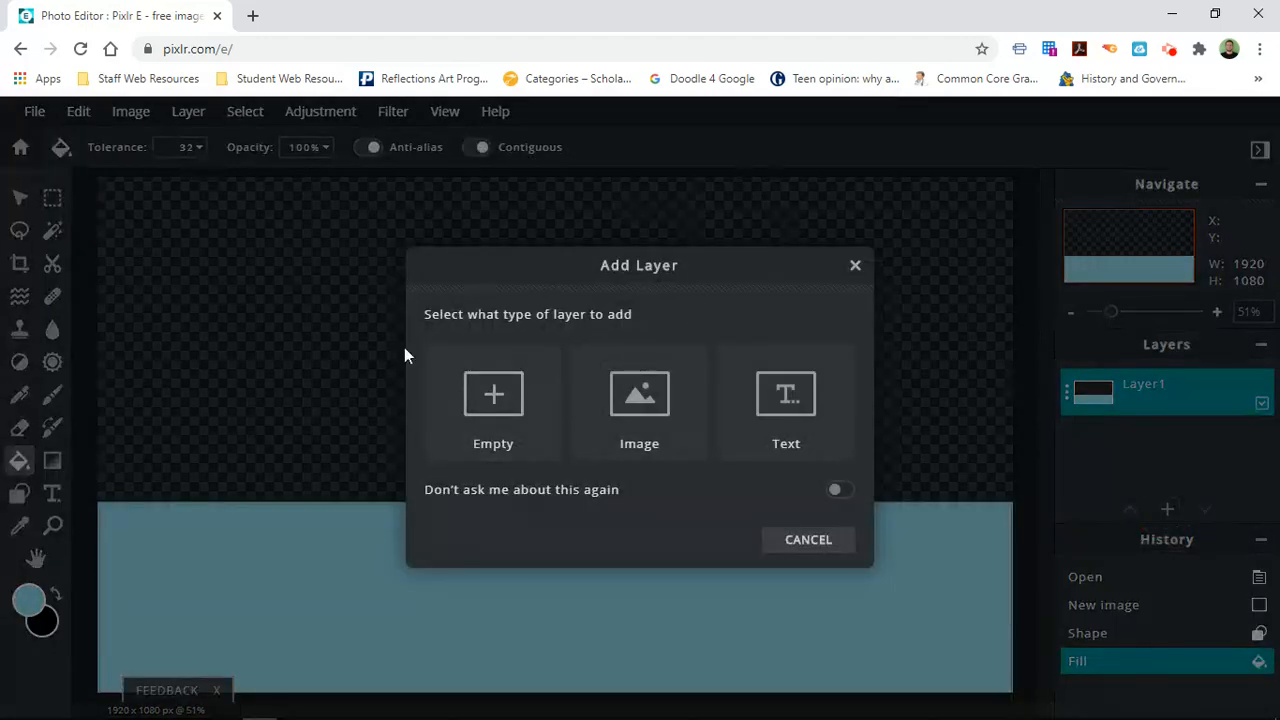
click(505, 430)
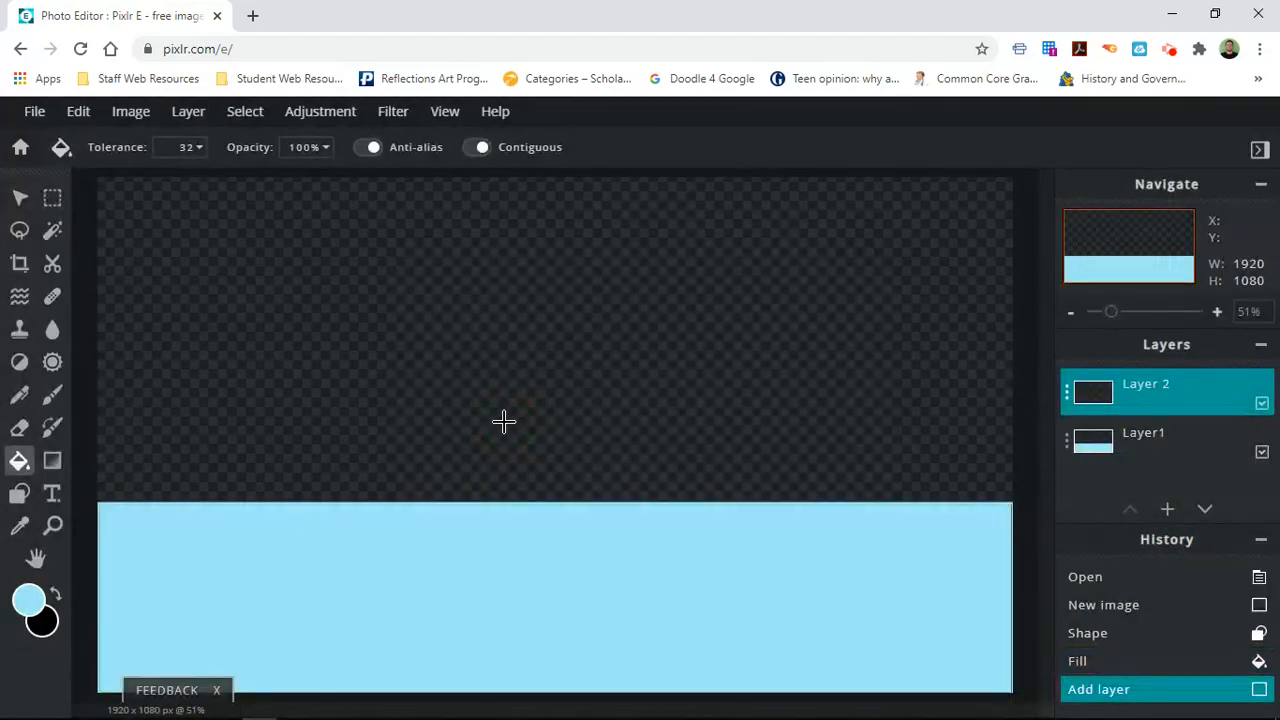
click(1169, 48)
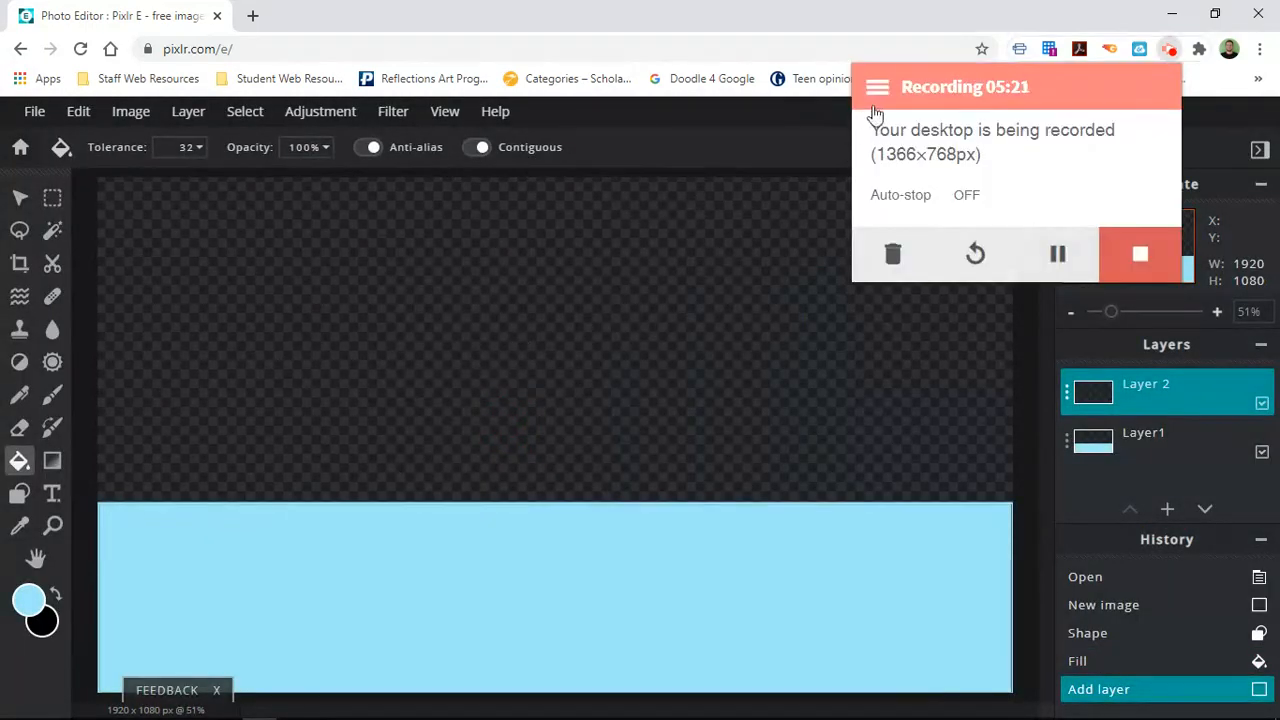
click(757, 130)
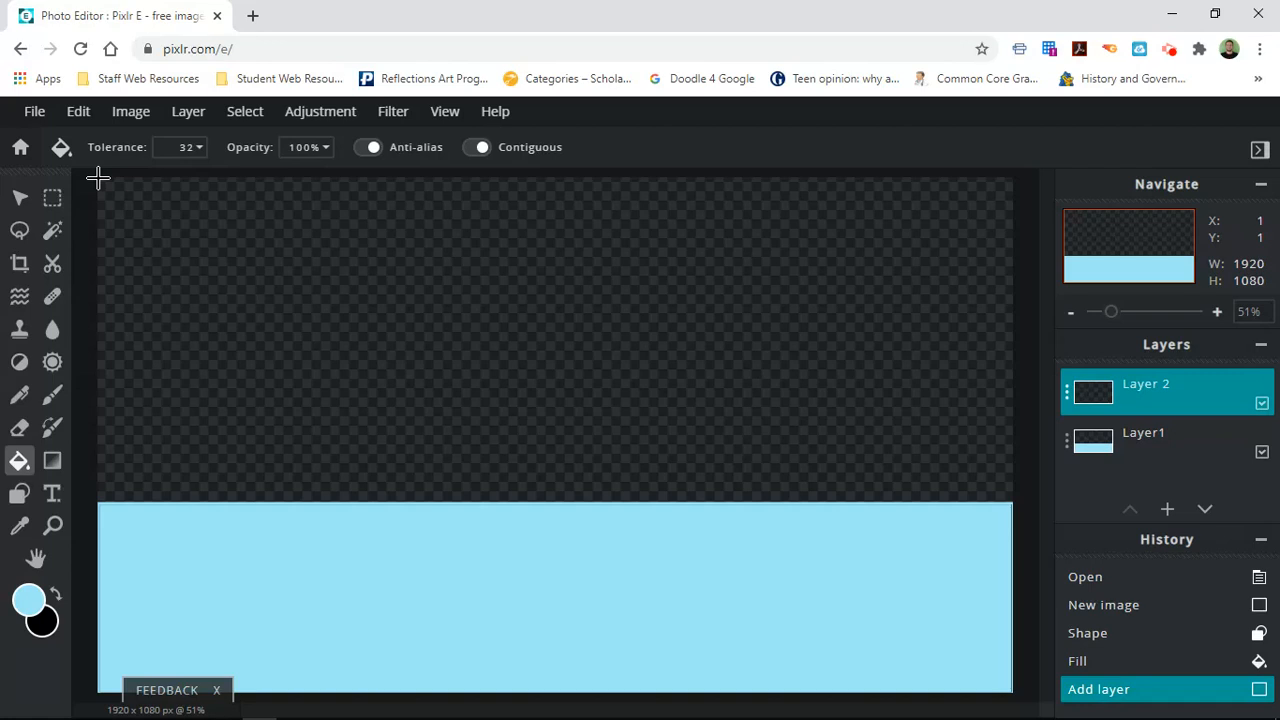
Search Google for "wallpaper patterns" in a new browser tab and browse the image results.
click(255, 16)
click(243, 51)
text(wa)
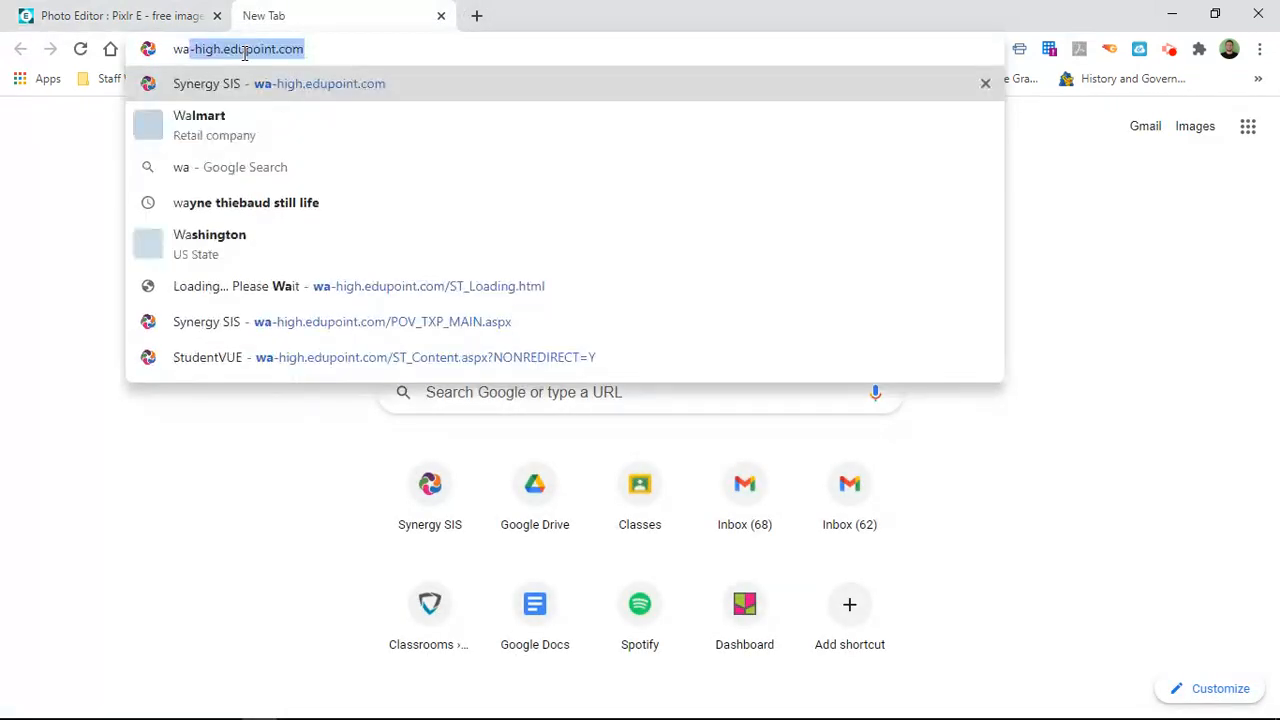
text(ll)
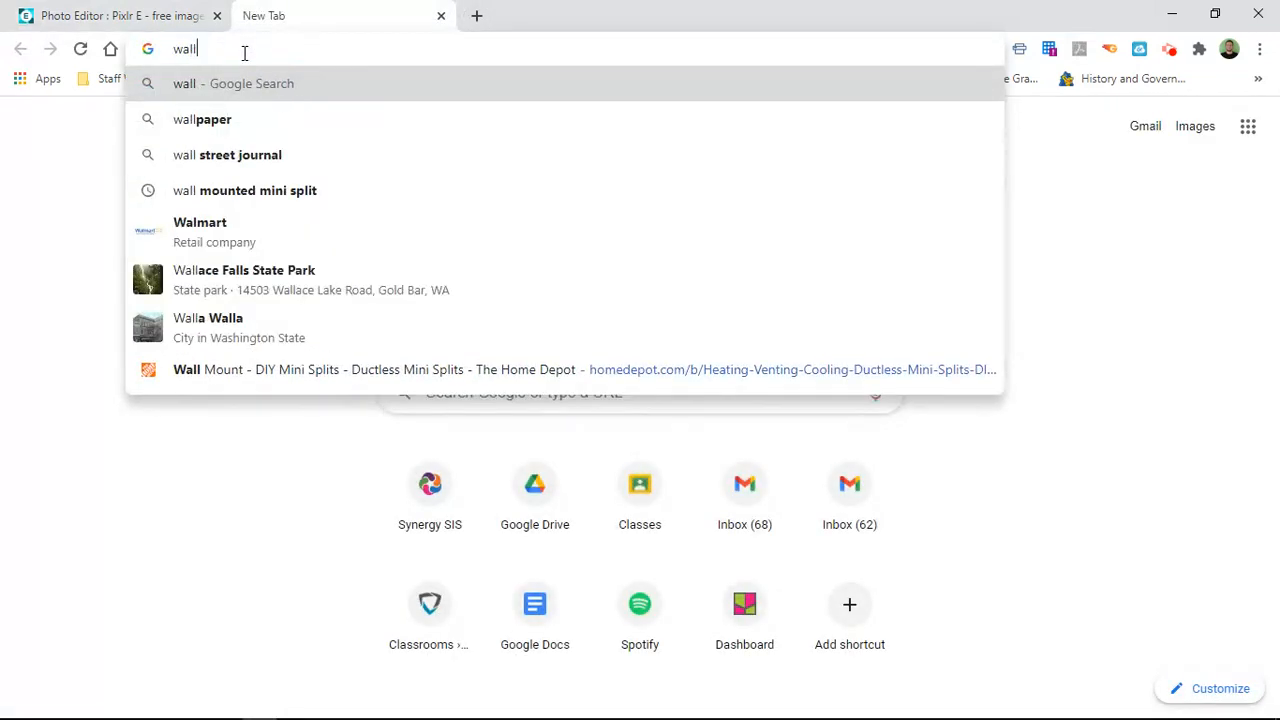
text(paper patt)
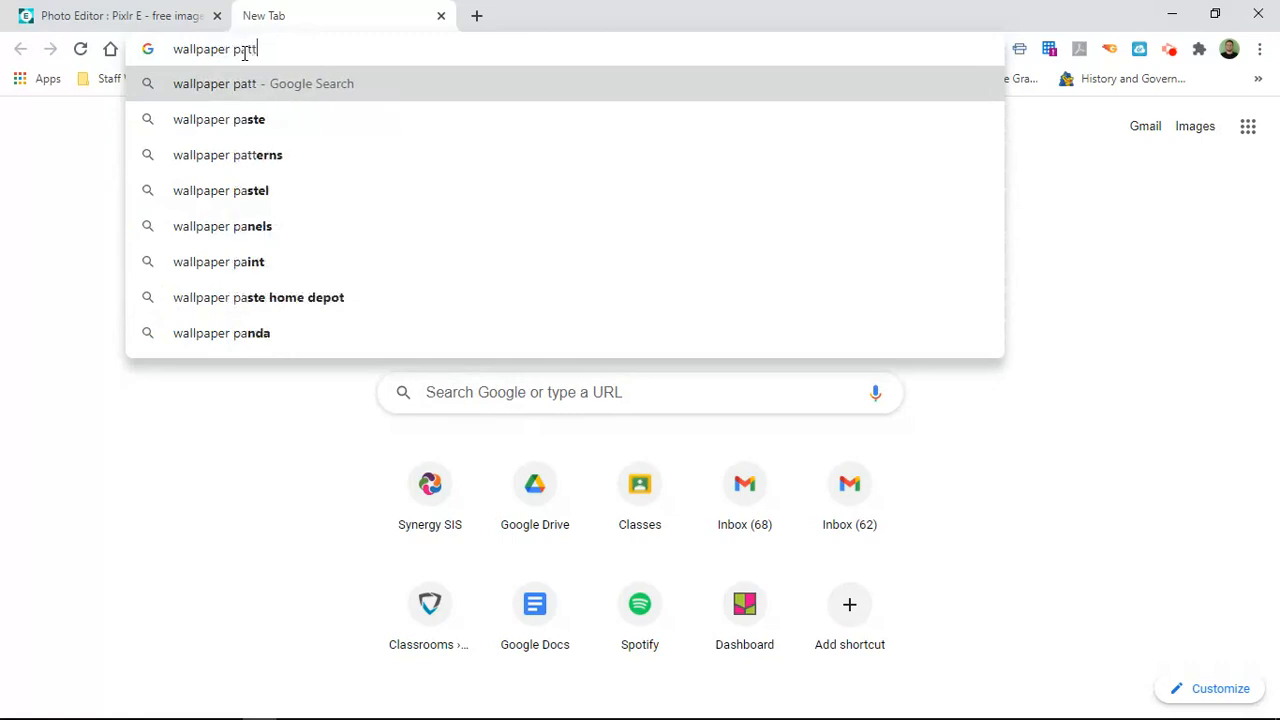
text(erns)
key(Return)
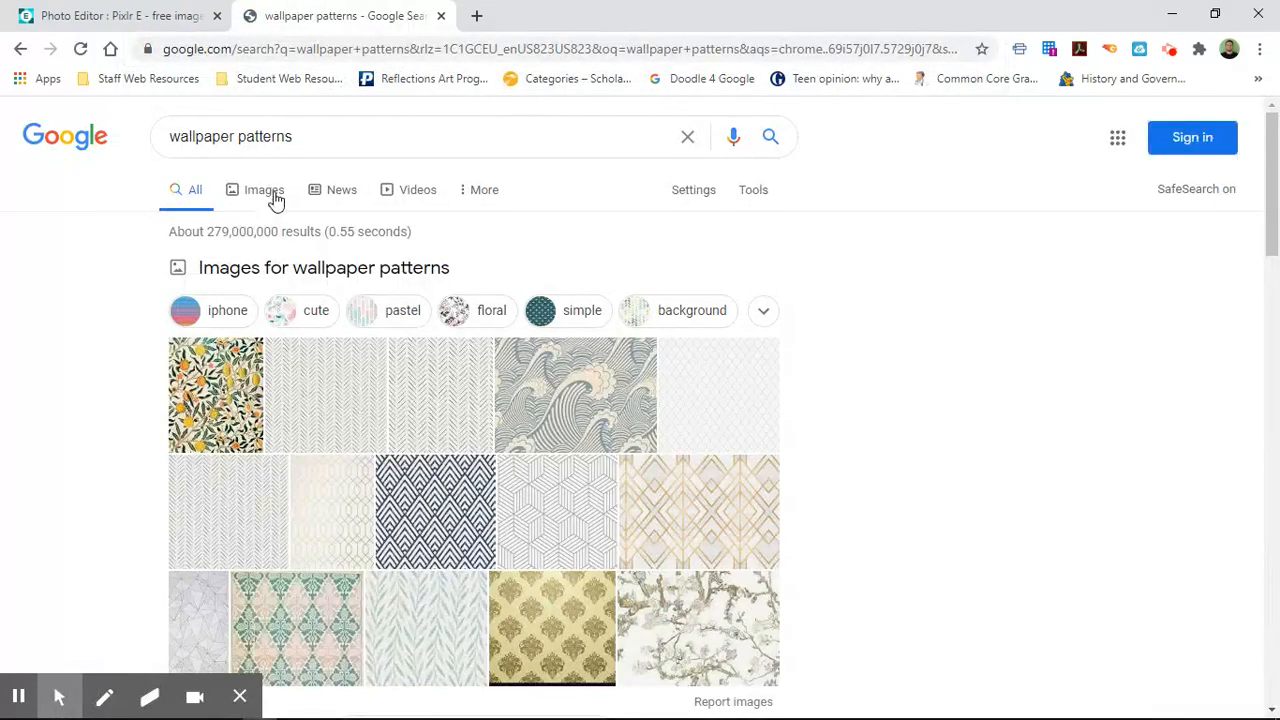
click(264, 190)
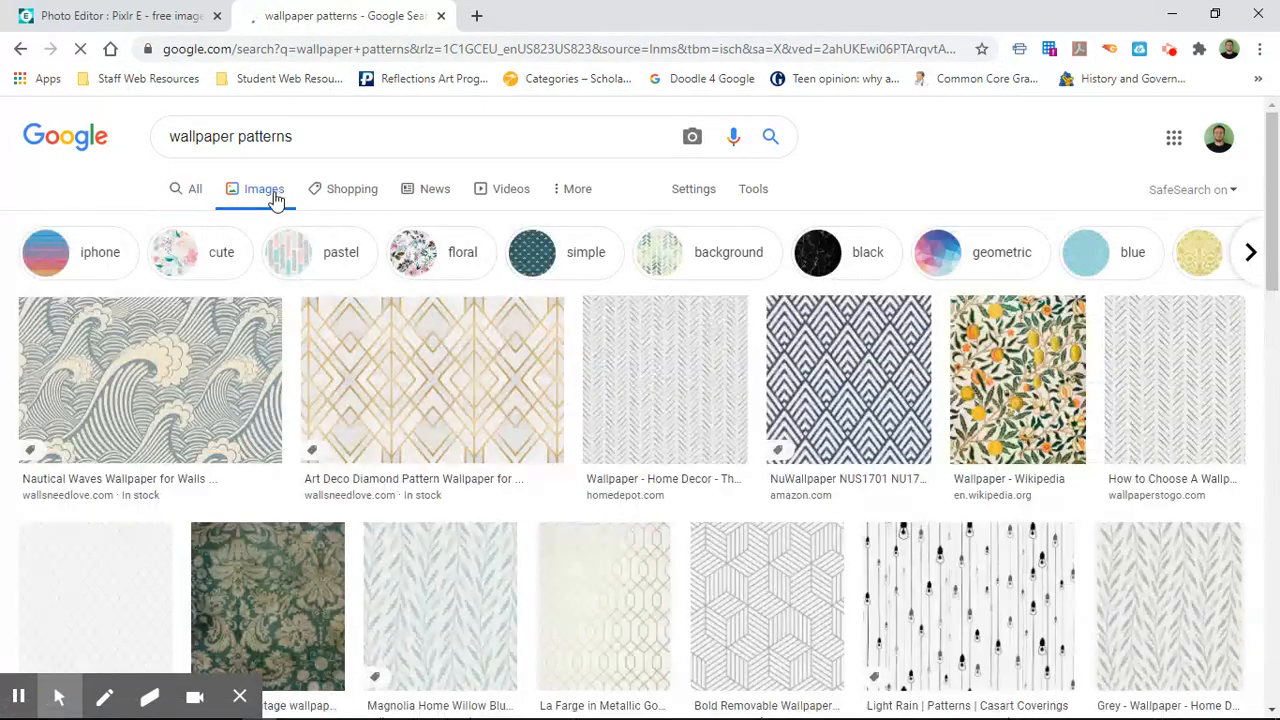
scroll(471, 447, down, 1)
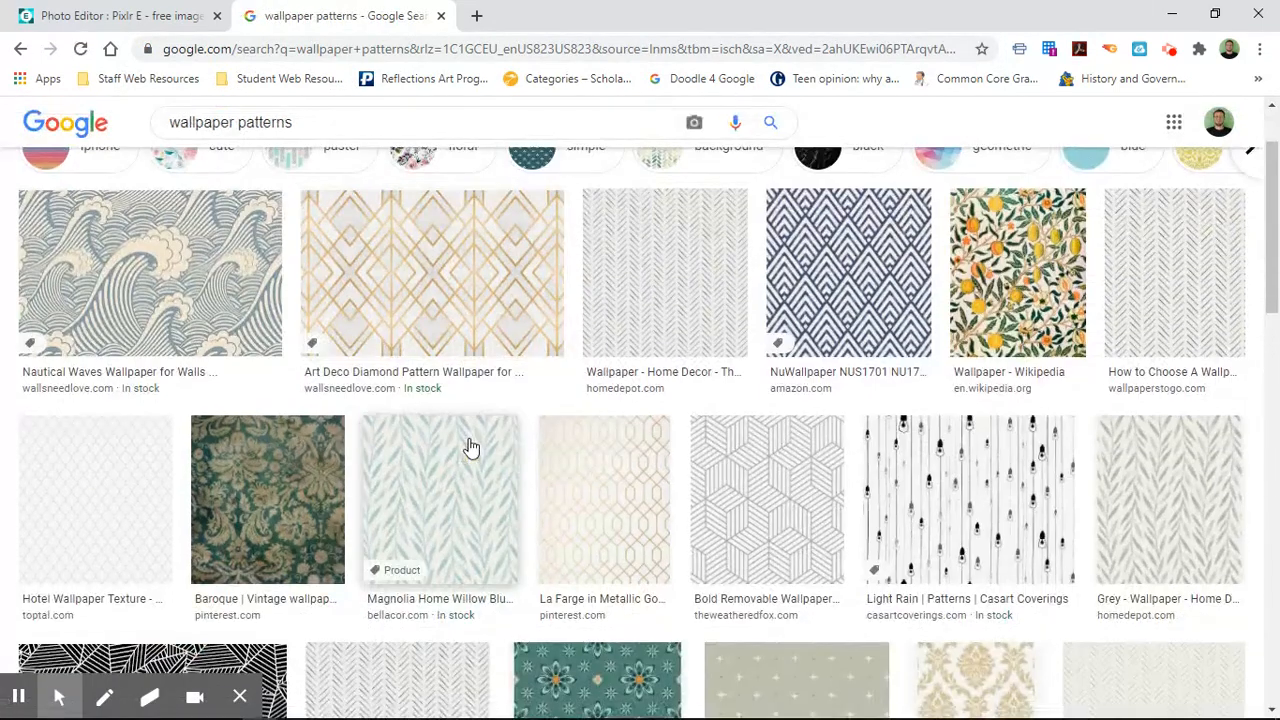
Enlarge the Nautical Waves wallpaper result and copy its image.
click(205, 250)
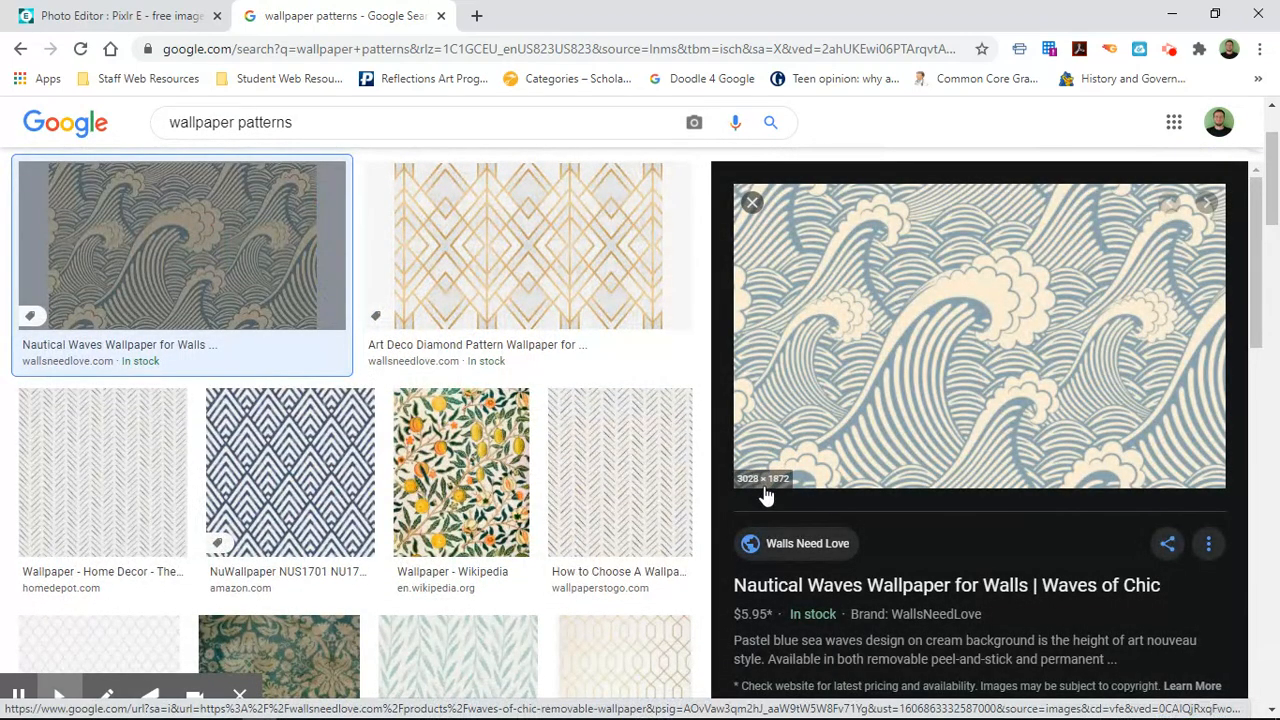
right_click(807, 380)
click(876, 564)
Switch back to Pixlr E and paste the copied wave wallpaper into the still life image.
click(170, 15)
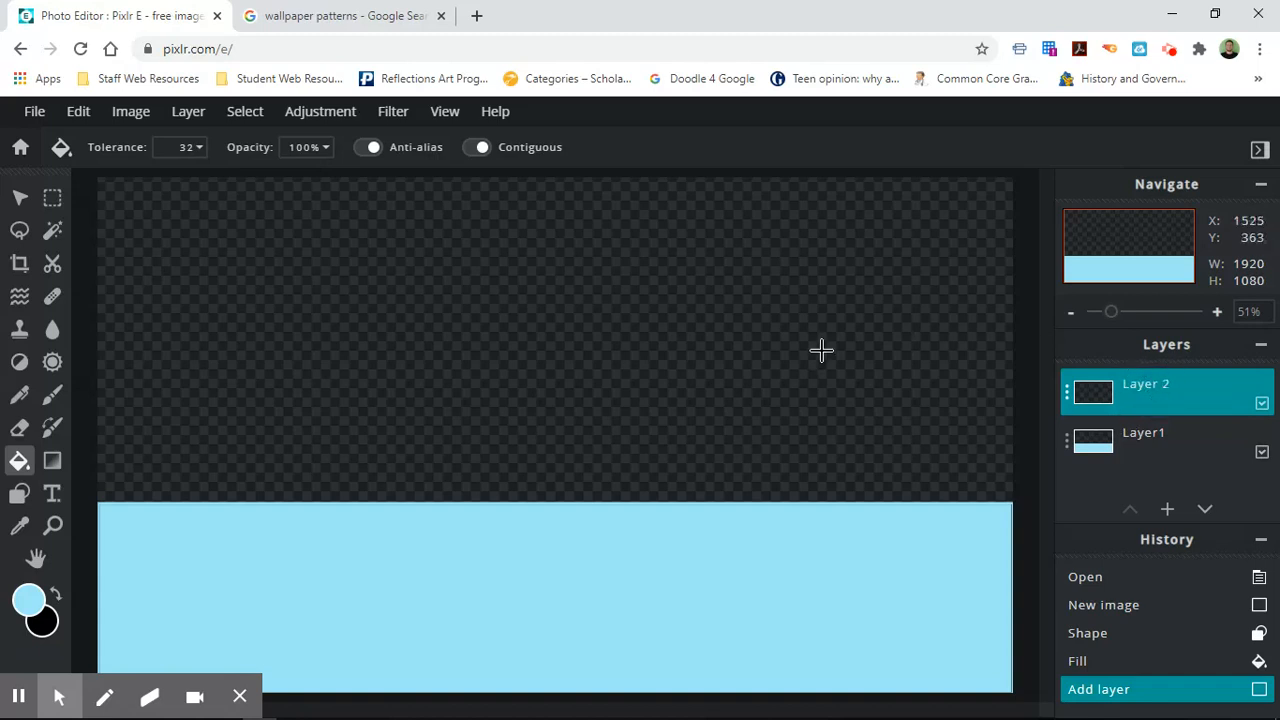
click(78, 111)
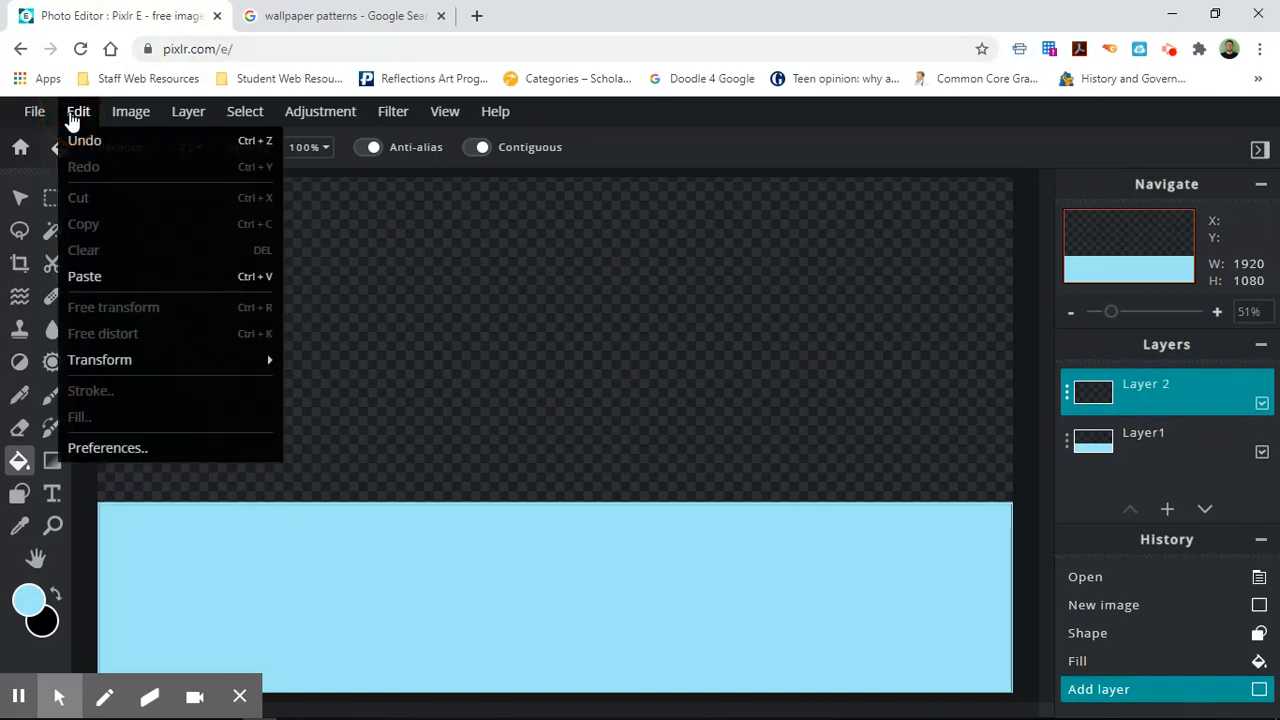
click(90, 287)
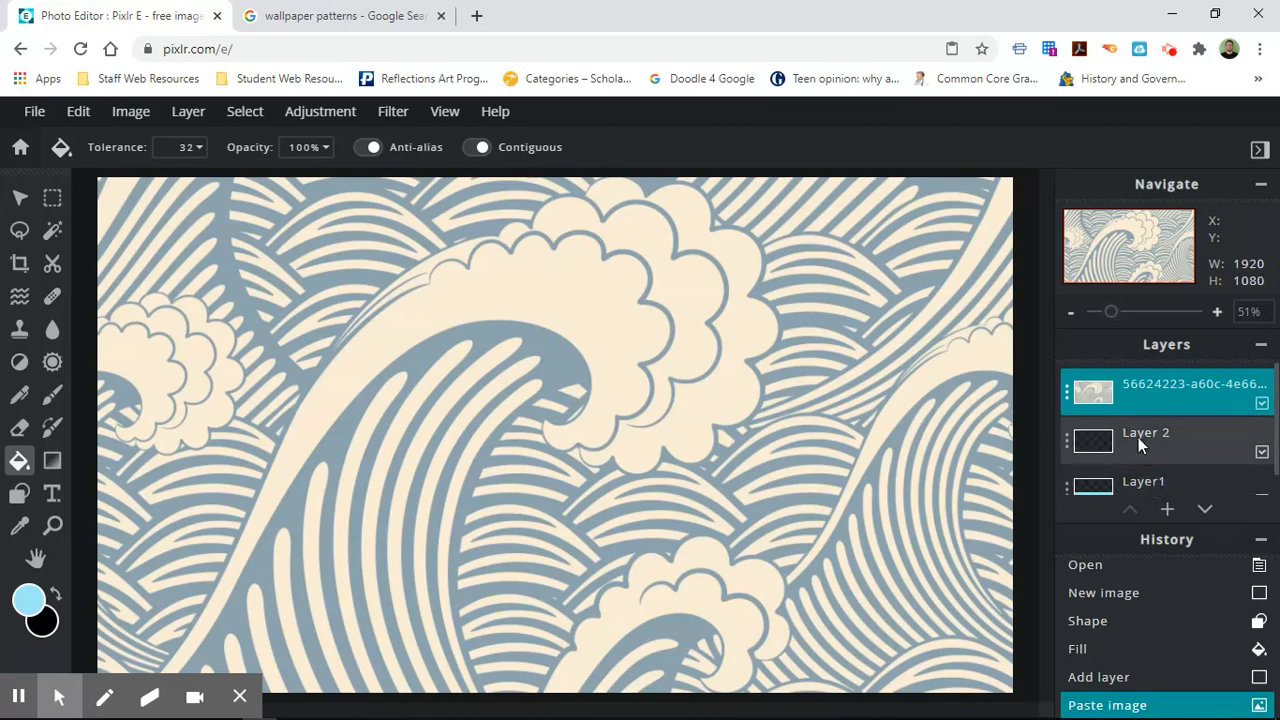
Reorder the layers so the wave wallpaper sits at the bottom, beneath Layer1 with the blue rectangle, and empty Layer 2 is on top.
drag(1143, 488, 1137, 376)
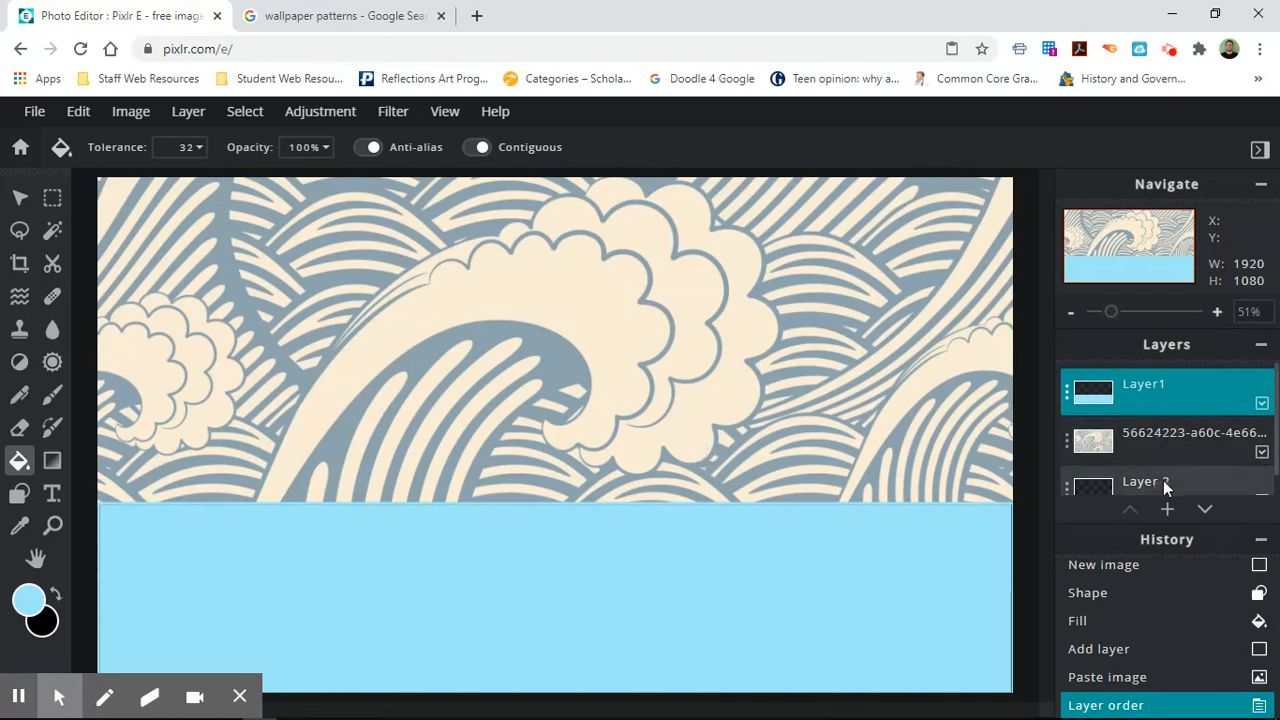
drag(1163, 480, 1160, 369)
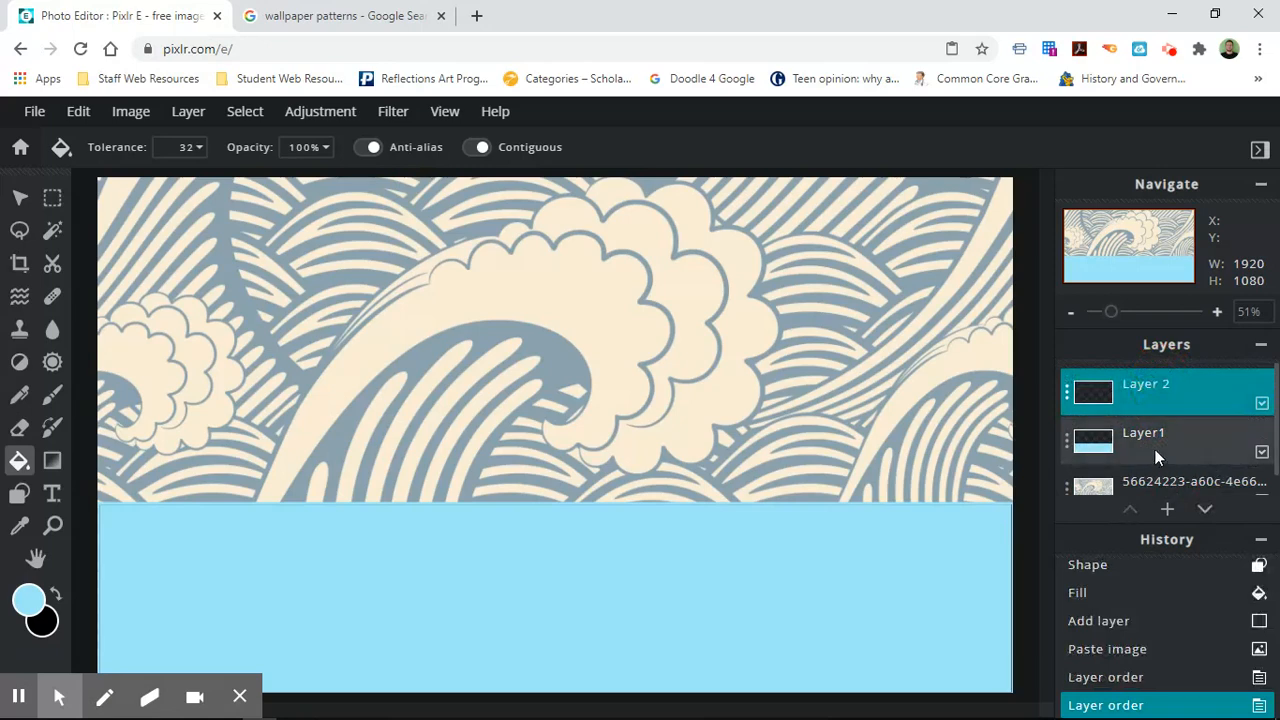
click(312, 15)
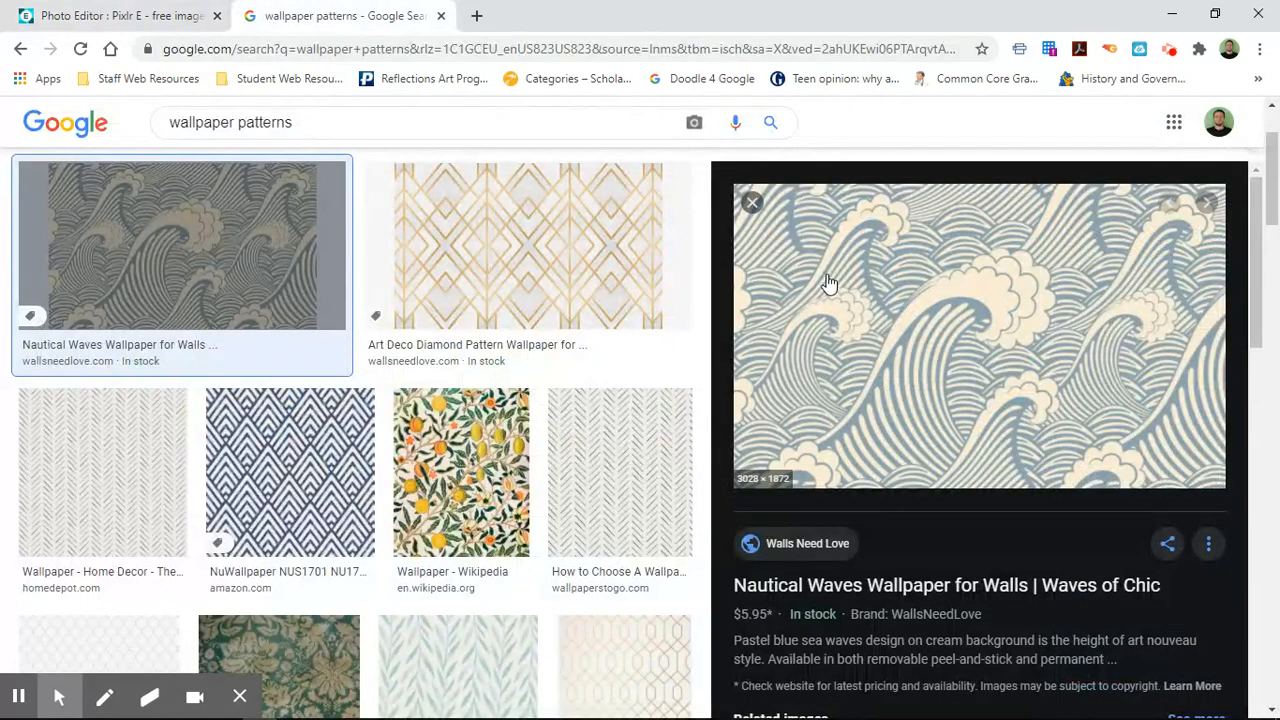
click(118, 14)
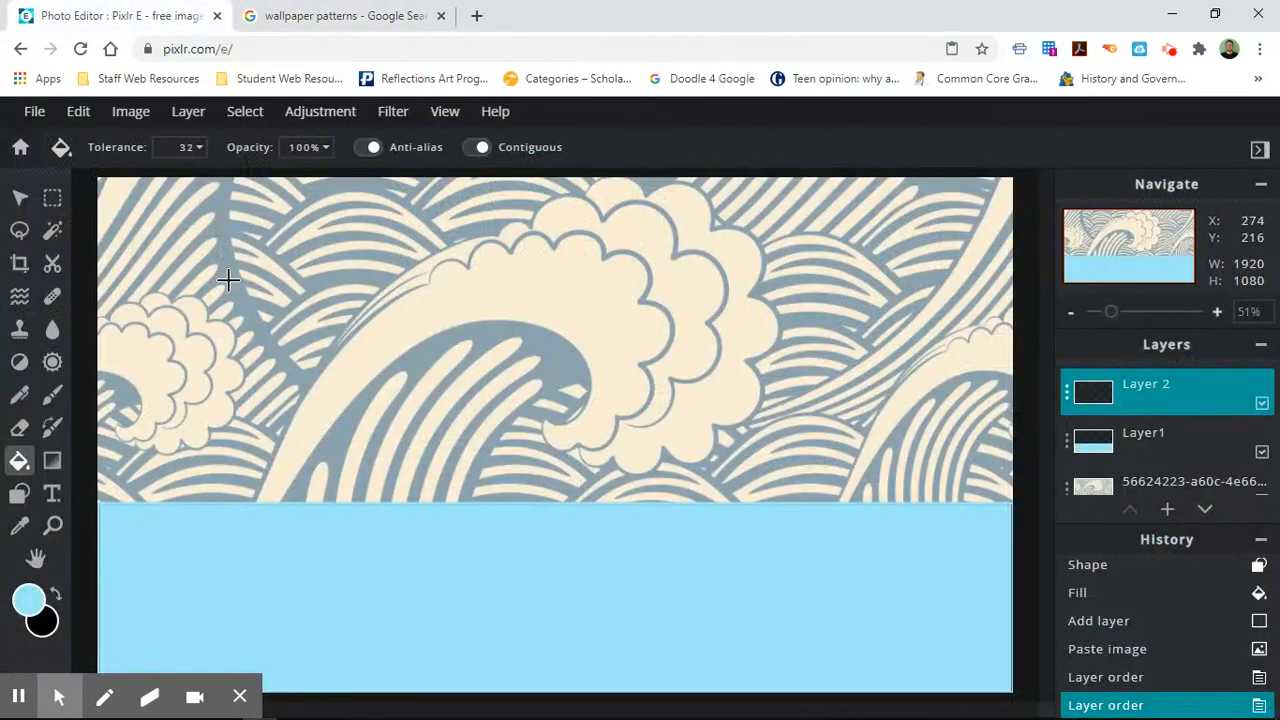
Scale the wave wallpaper with the Arrange tool to a width of 2000, keeping the aspect ratio fixed.
click(20, 197)
click(311, 298)
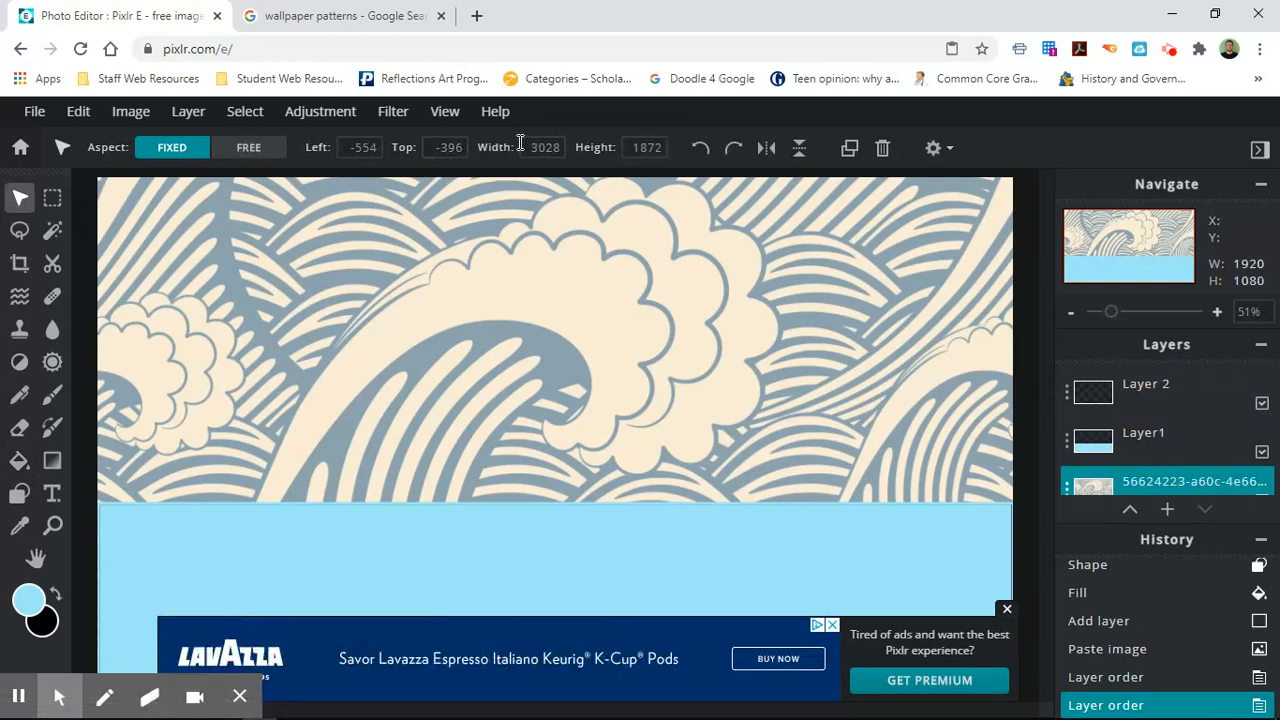
click(644, 148)
click(562, 148)
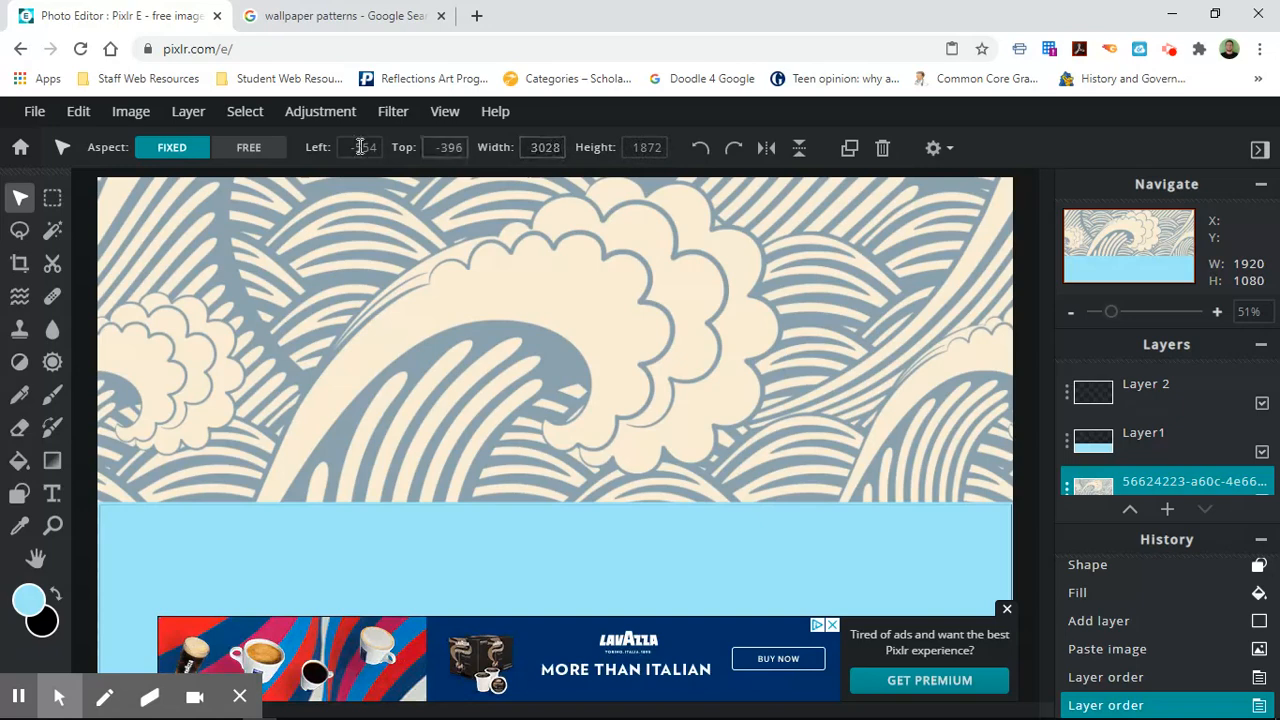
double_click(548, 147)
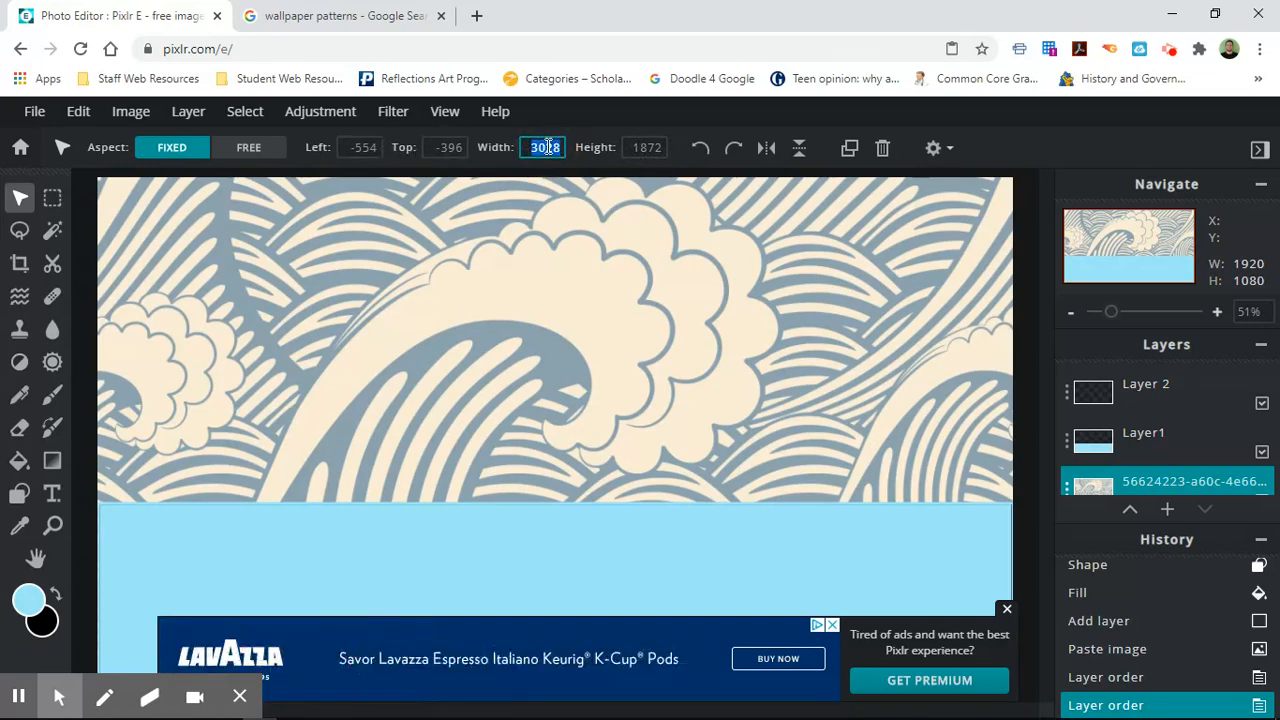
text(2000)
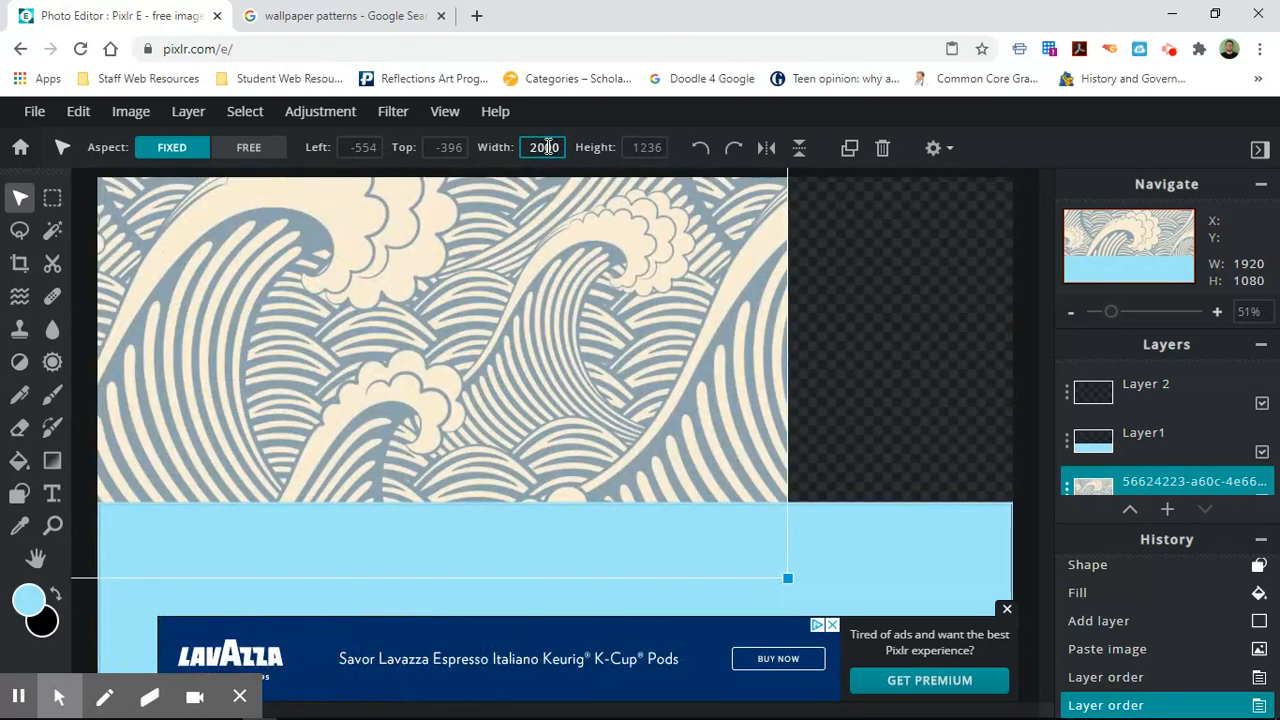
Move the wave wallpaper to fill the area above the blue rectangle, at left -14 and top -54.
drag(385, 254, 597, 290)
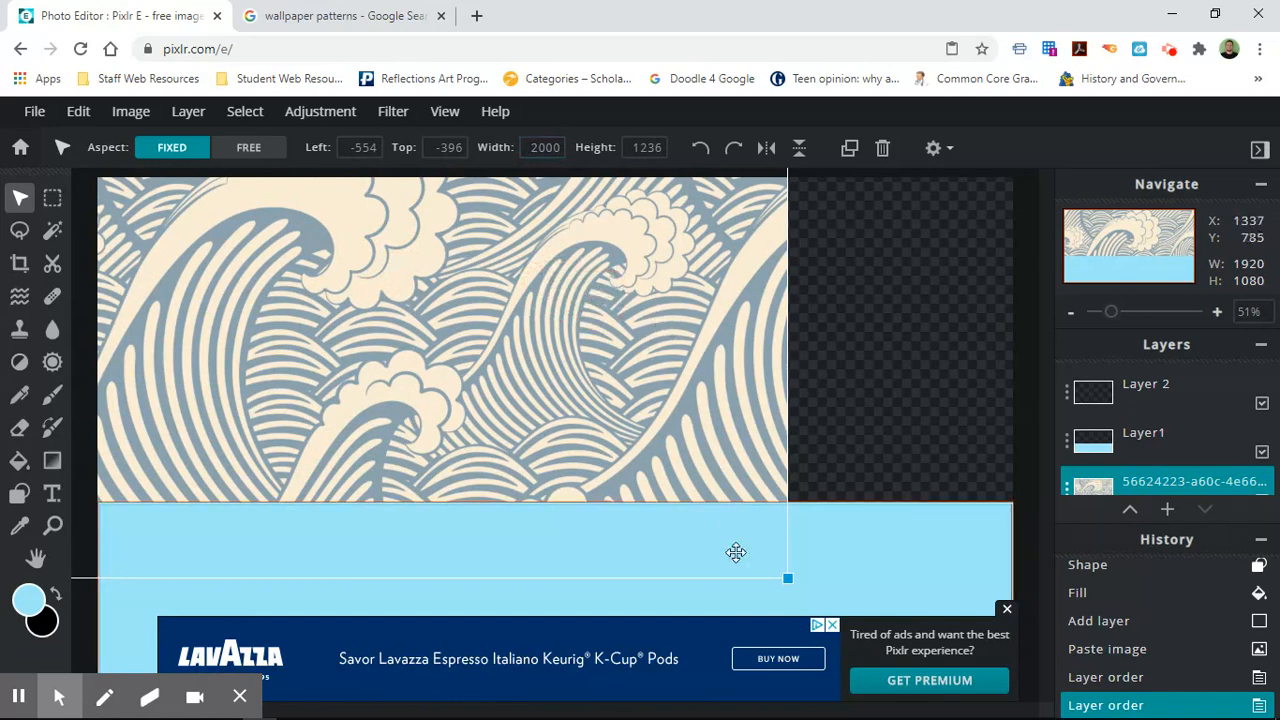
drag(763, 452, 1020, 614)
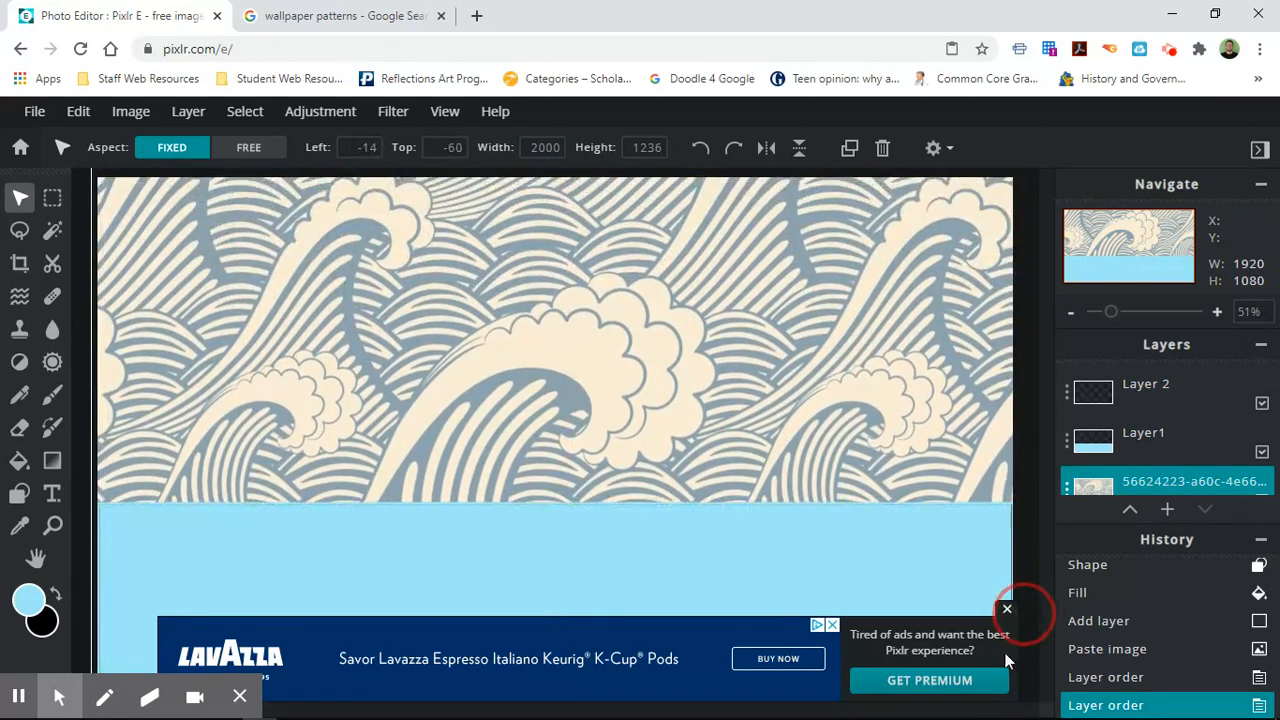
drag(1007, 660, 1003, 655)
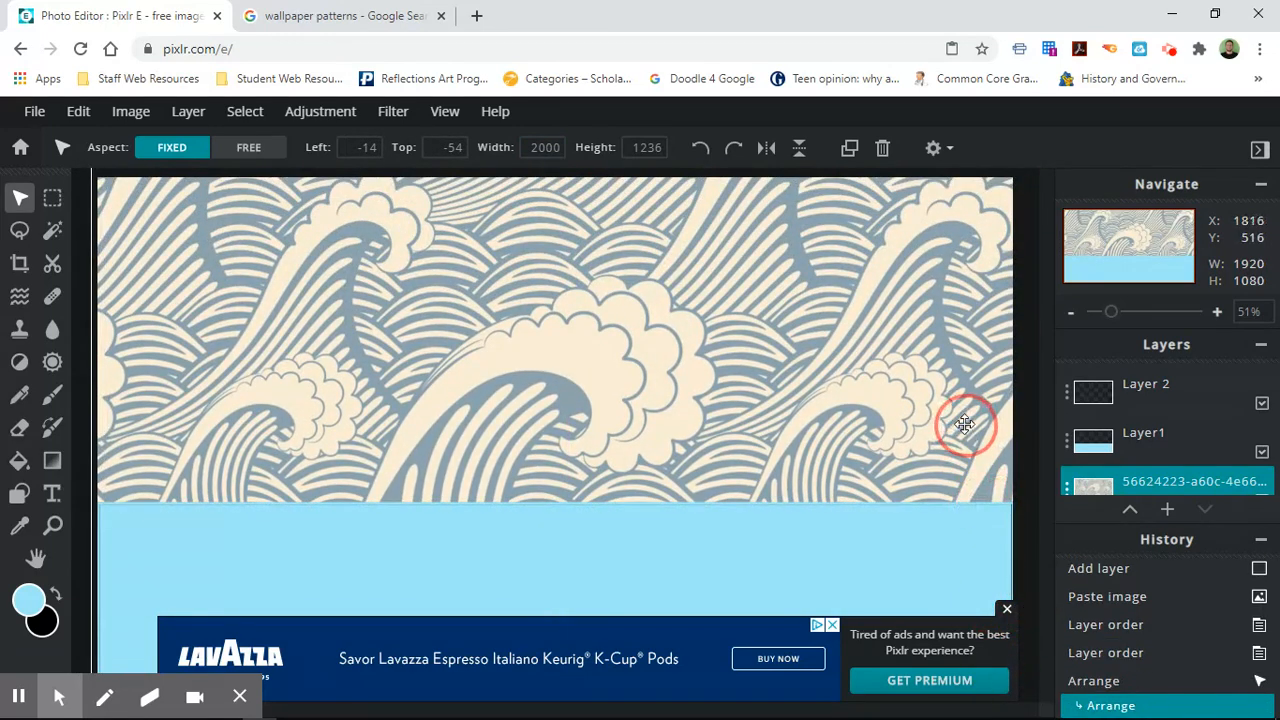
Set the wallpaper's width to 1900 and align it with the canvas's upper-left corner at left 0 and top 0.
click(551, 146)
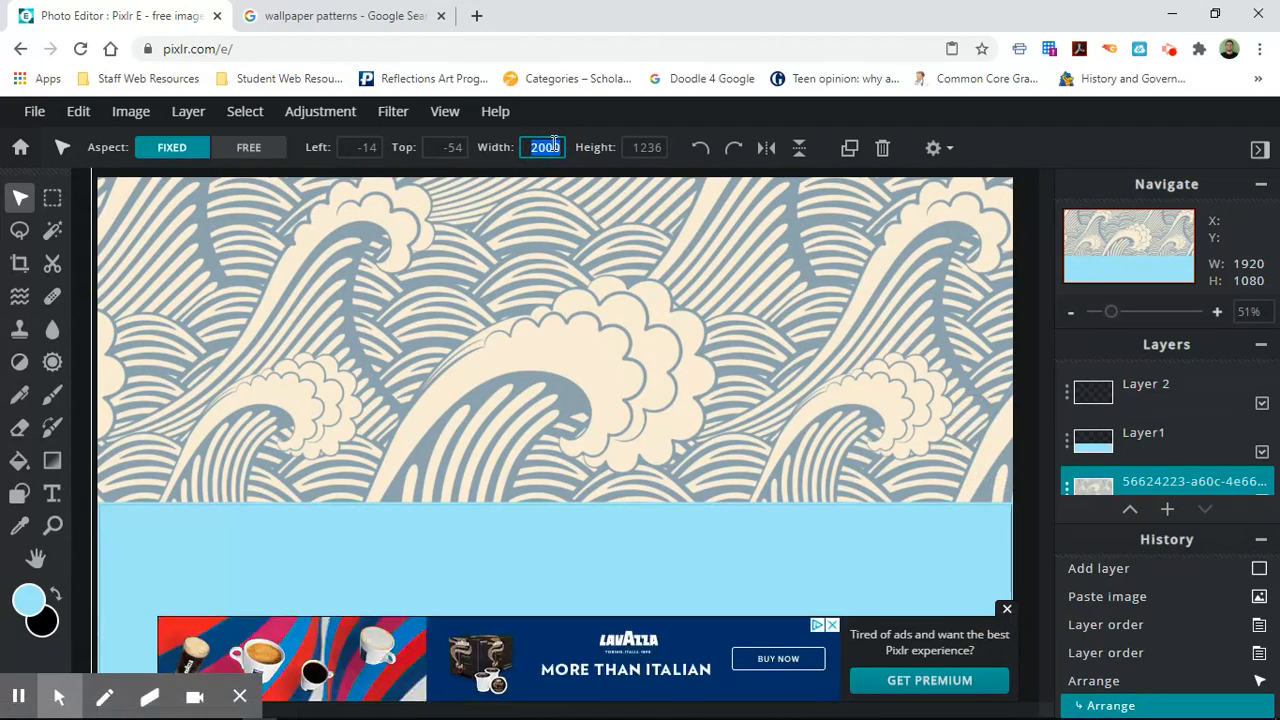
text(1900)
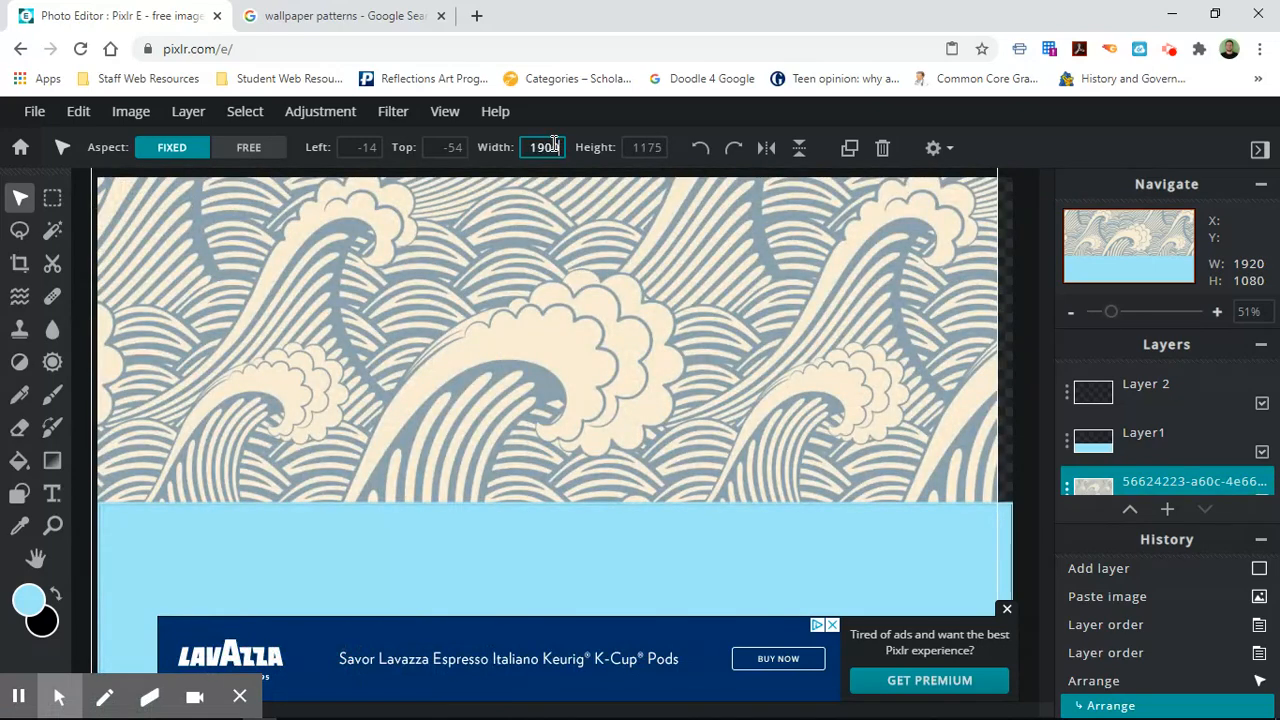
click(526, 279)
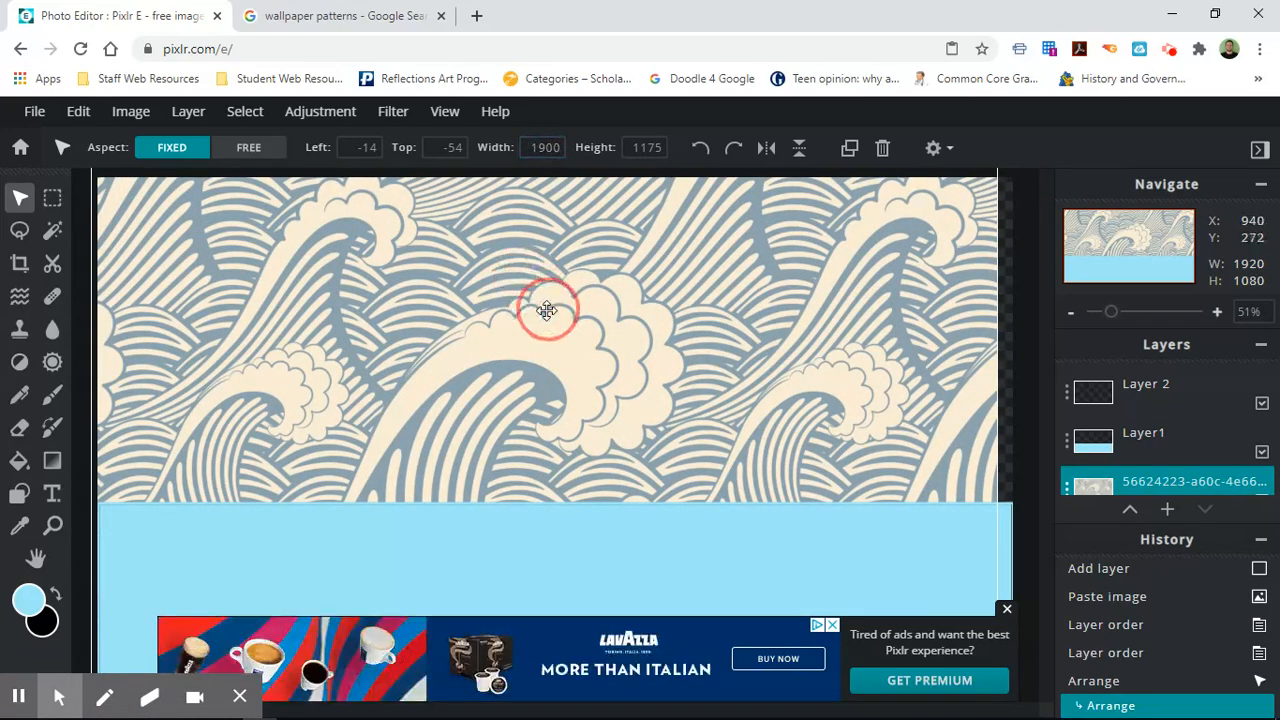
mouse_move(540, 334)
mouse_down()
mouse_move(597, 363)
mouse_move(557, 369)
mouse_move(543, 354)
mouse_up()
Set the wallpaper's width to 1980 so it spans the whole canvas, and dismiss the advertisement covering the image.
click(545, 147)
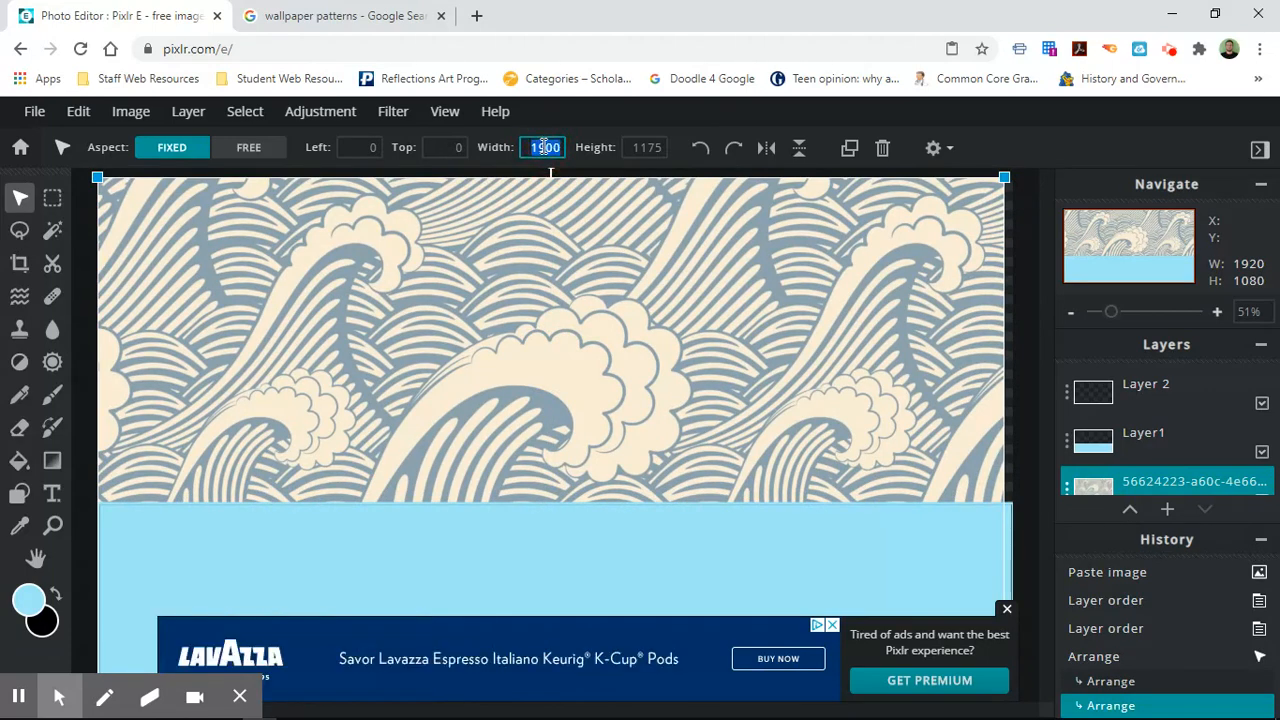
text(1980)
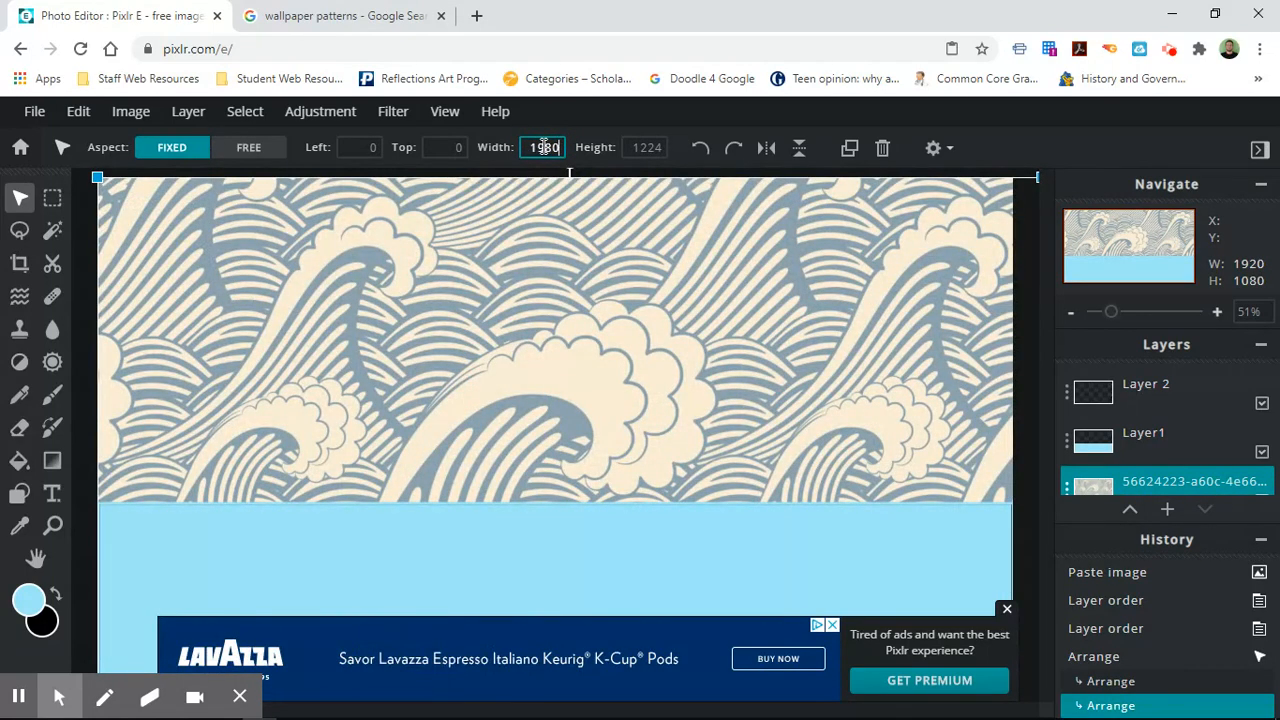
click(670, 297)
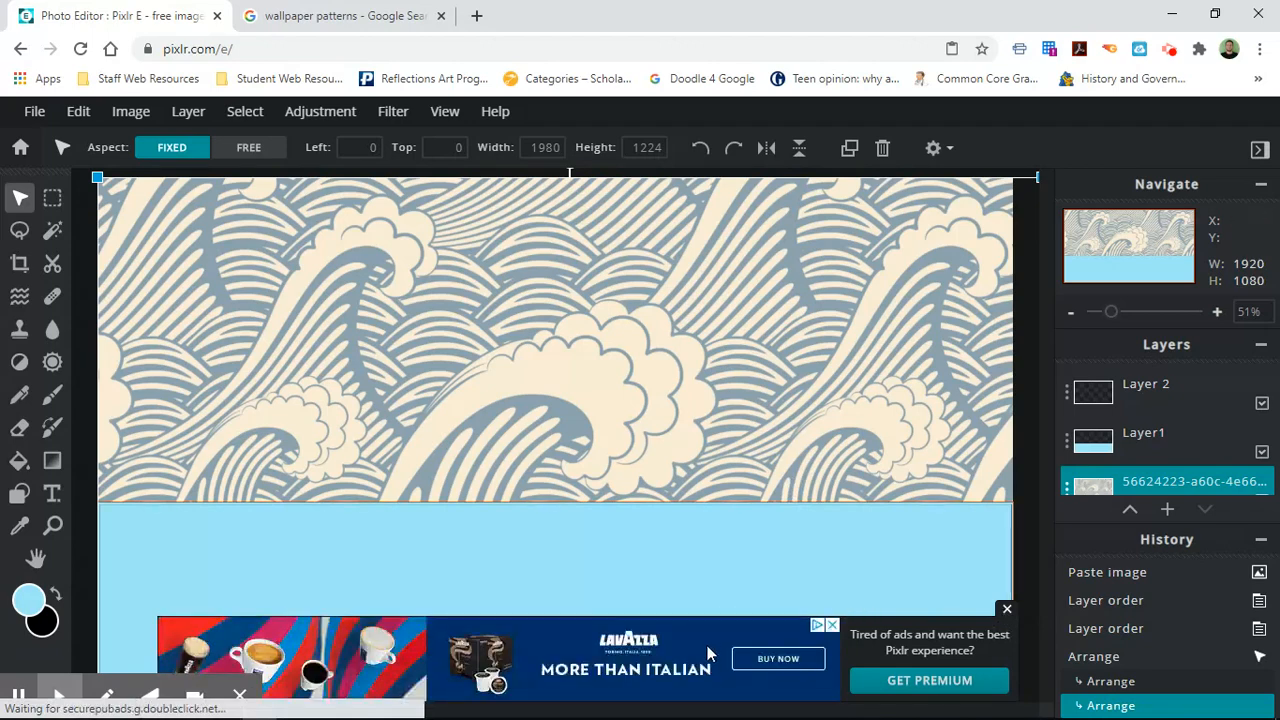
click(1007, 609)
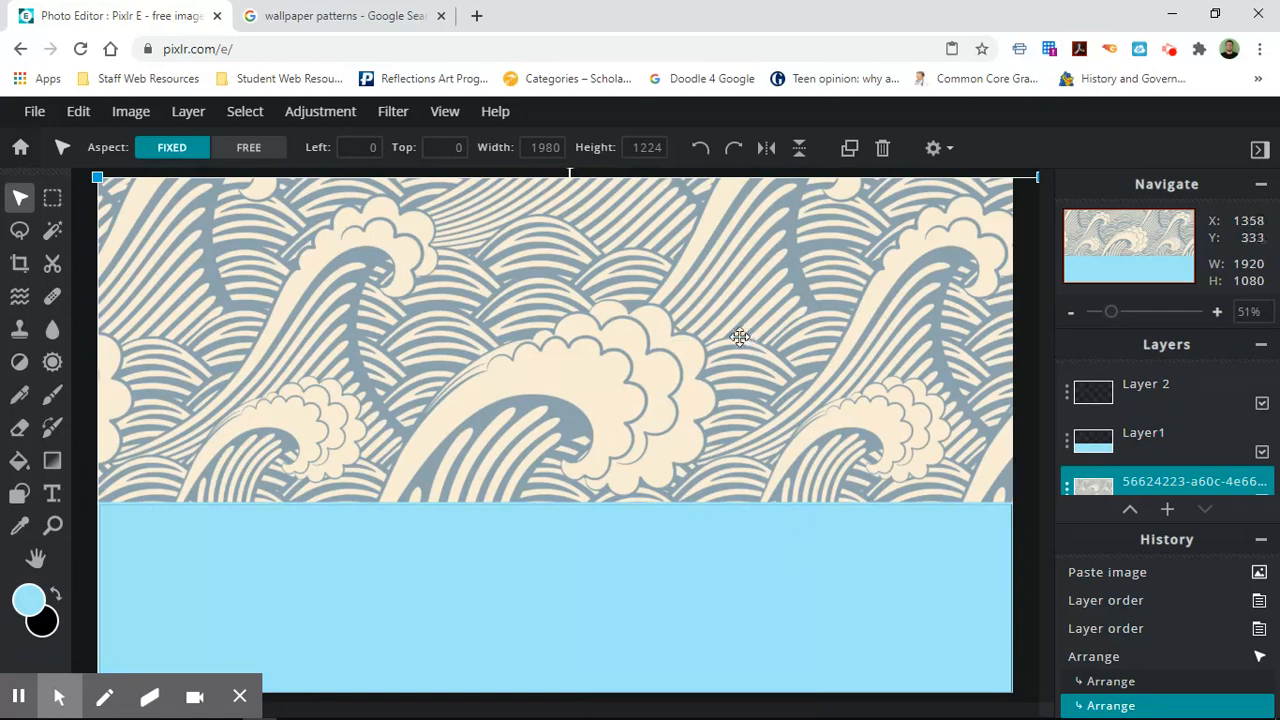
click(367, 12)
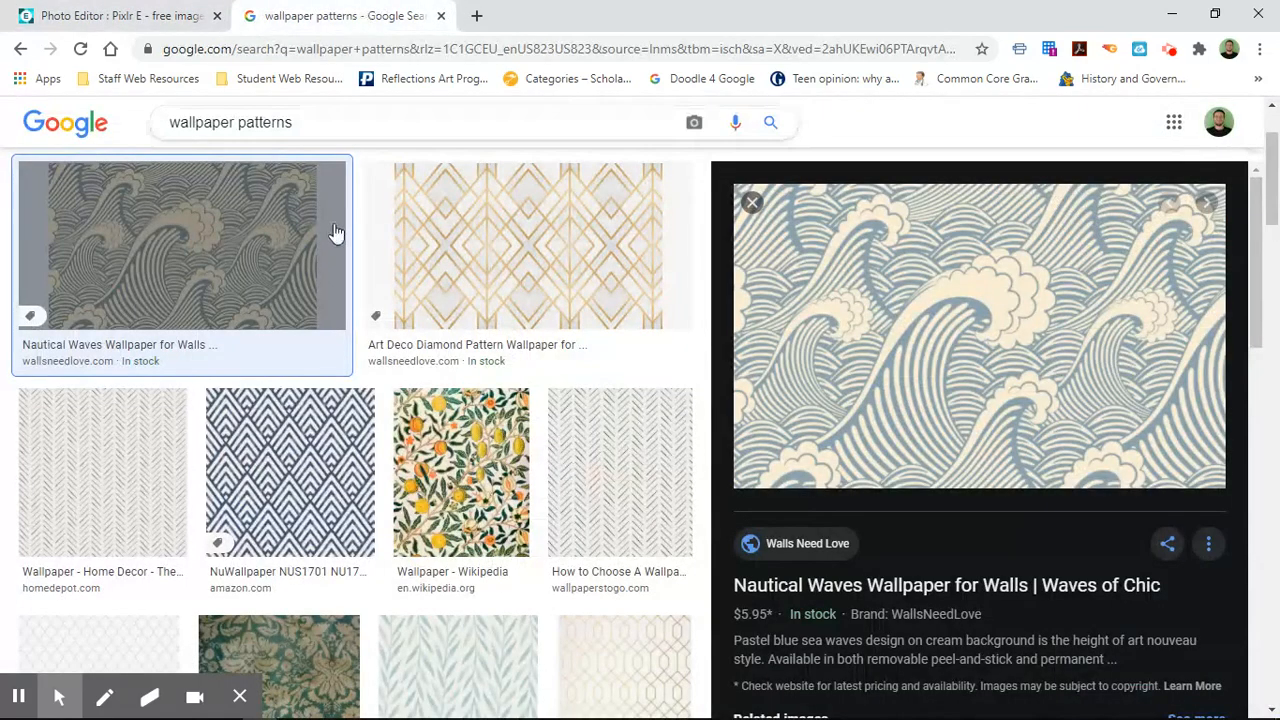
scroll(534, 378, down, 2)
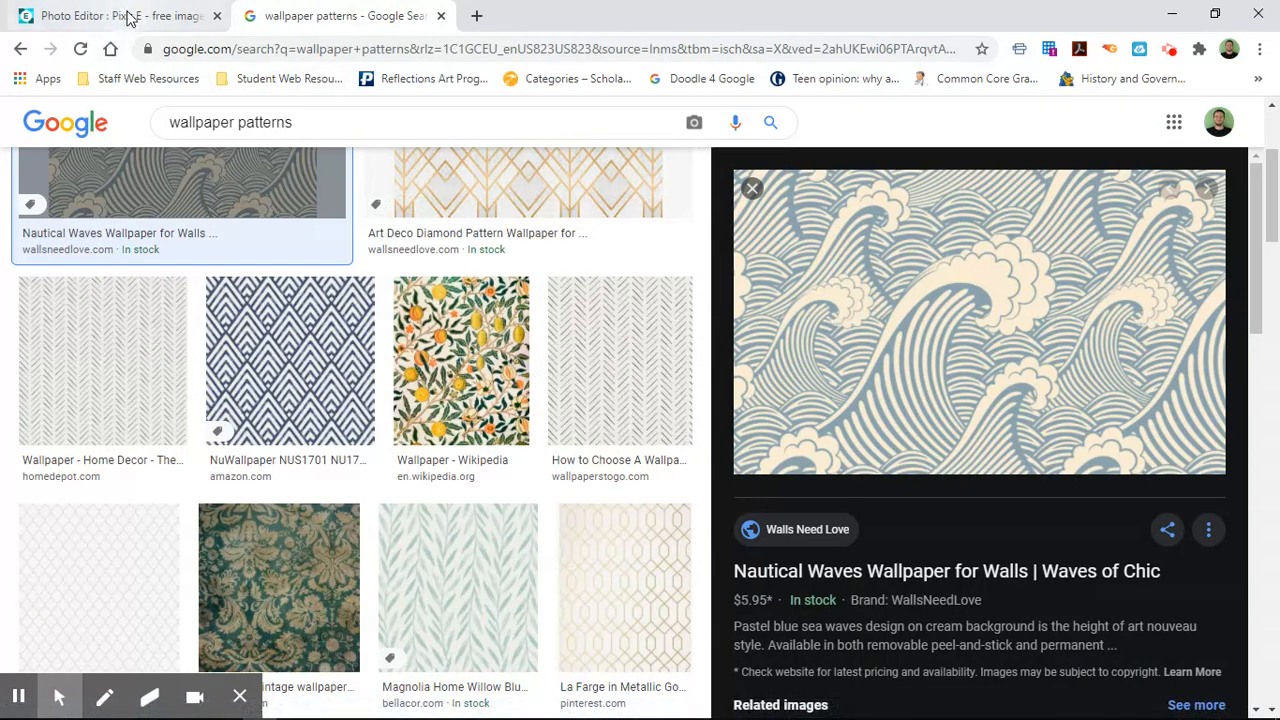
click(124, 15)
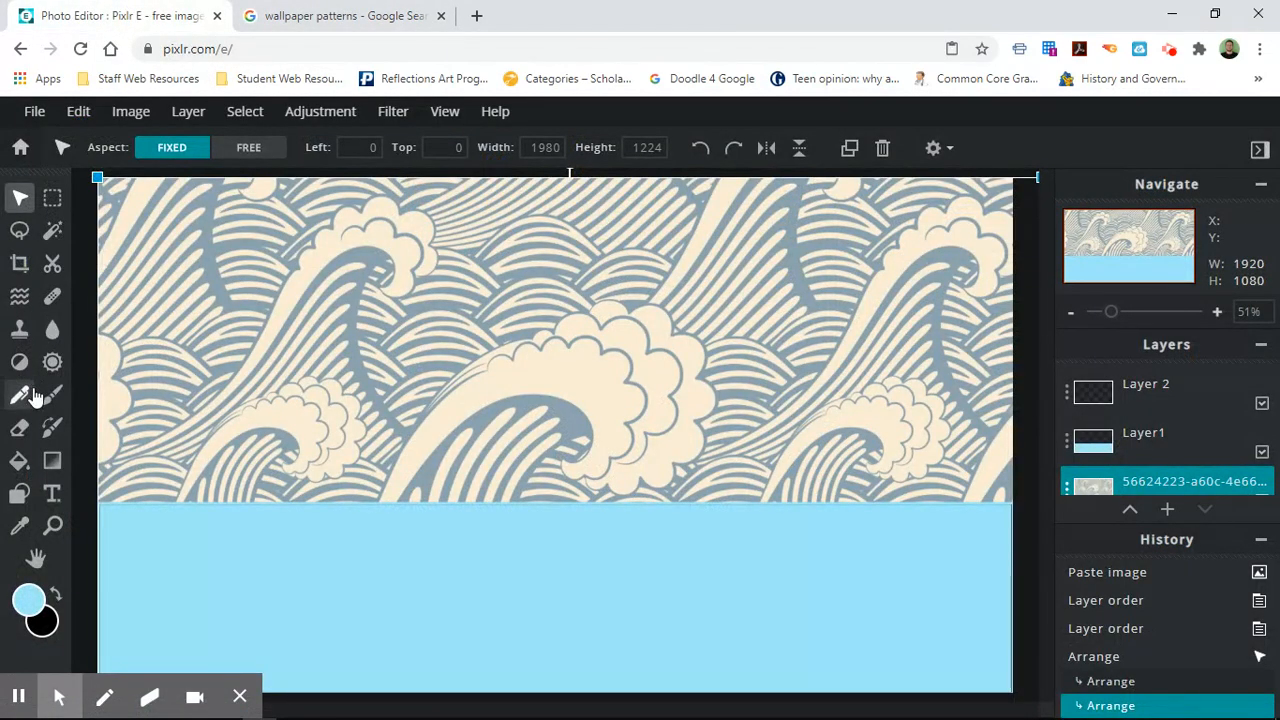
Rename the blue rectangle's layer as "Lower Third Background".
click(18, 494)
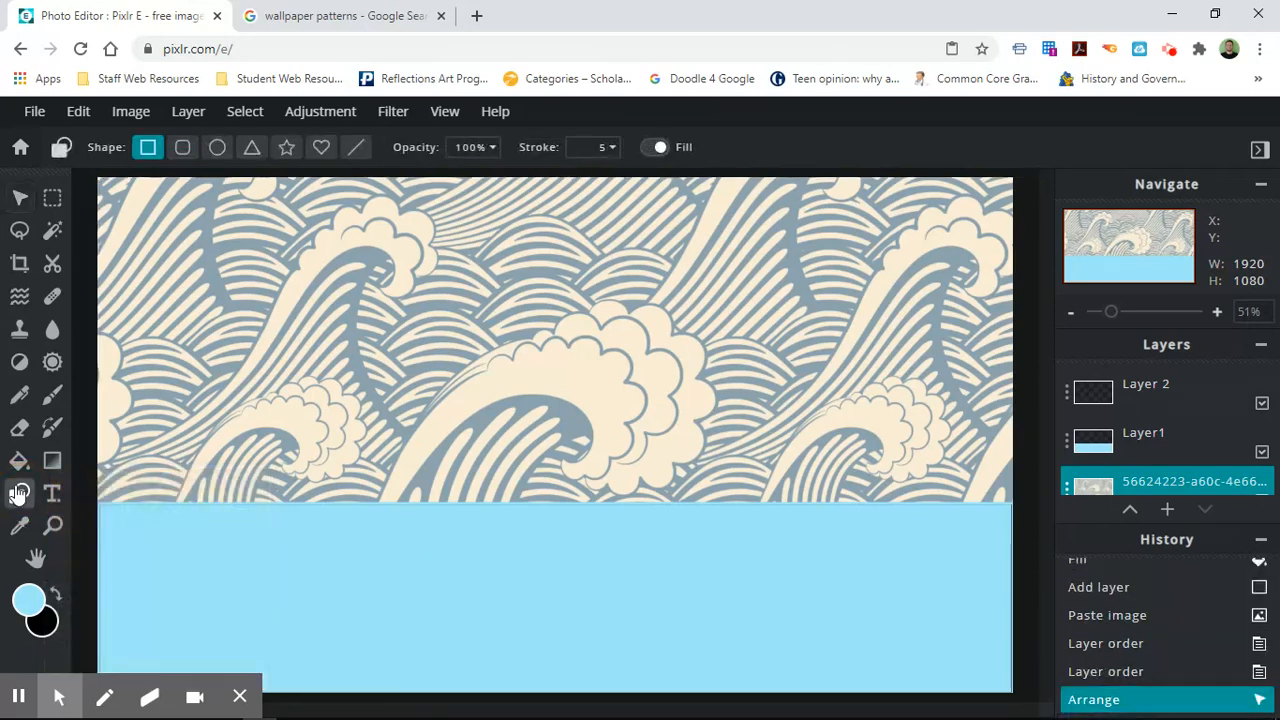
click(1187, 385)
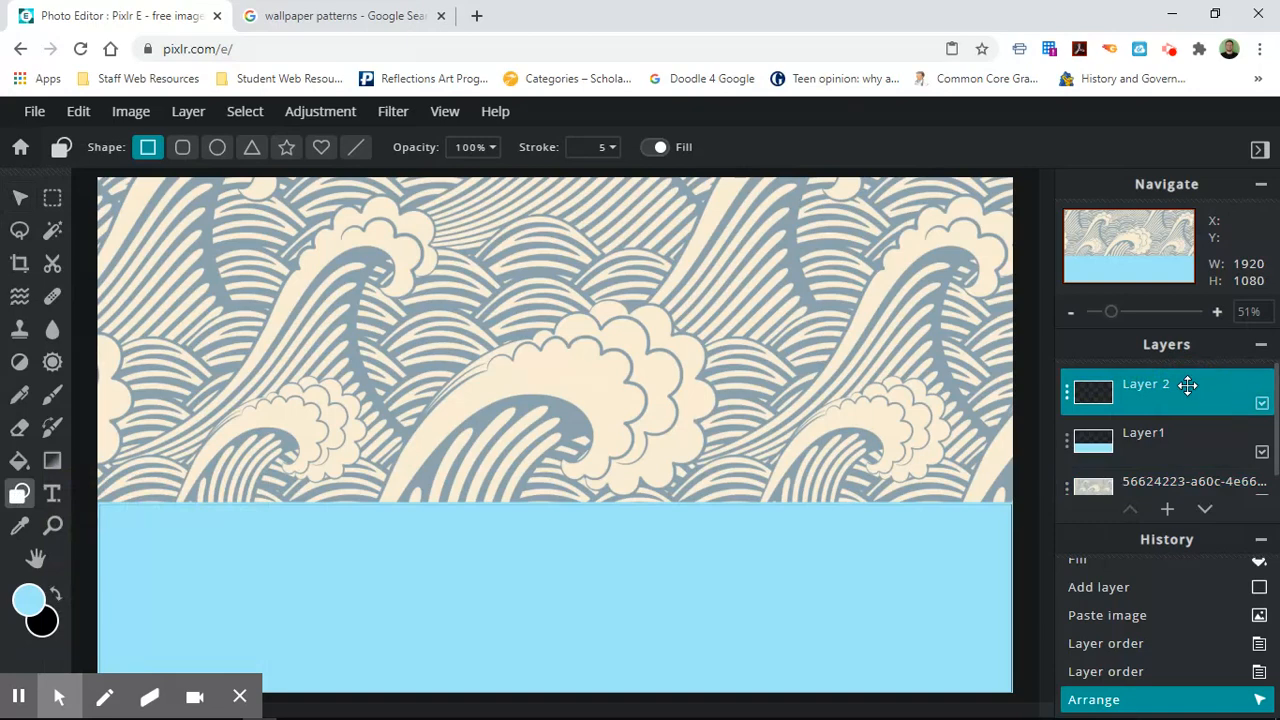
click(1142, 432)
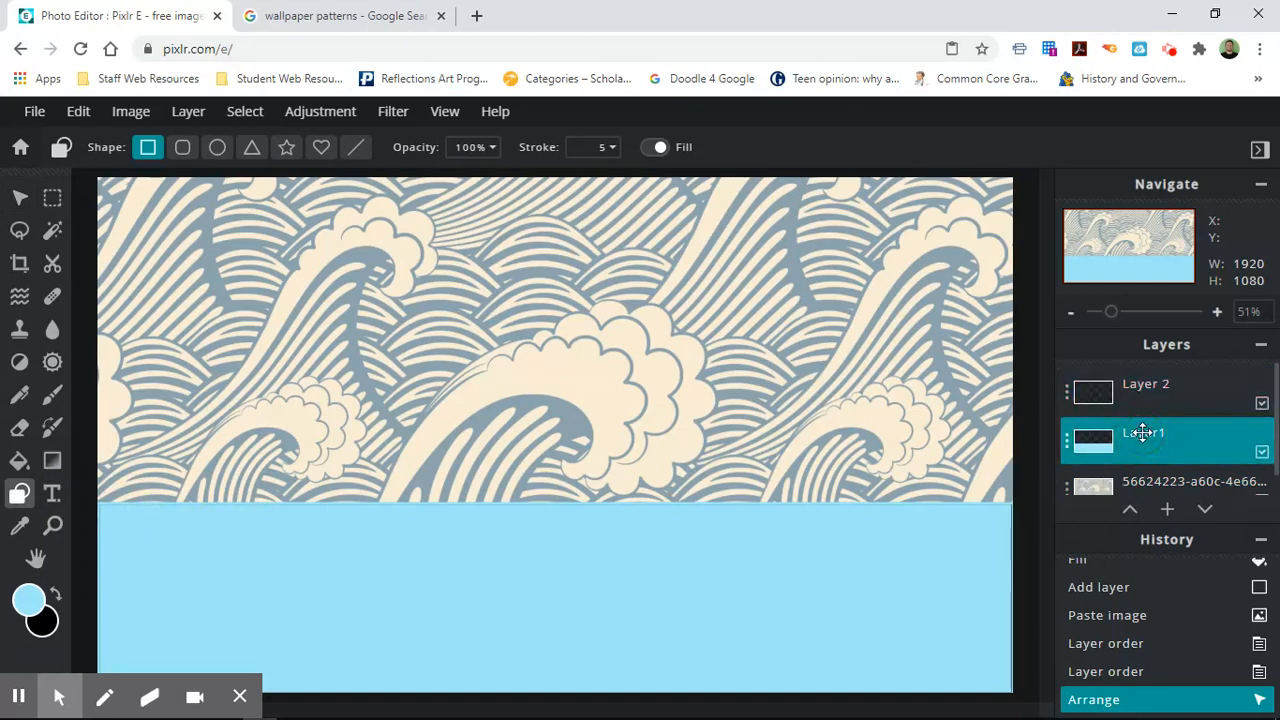
click(1147, 432)
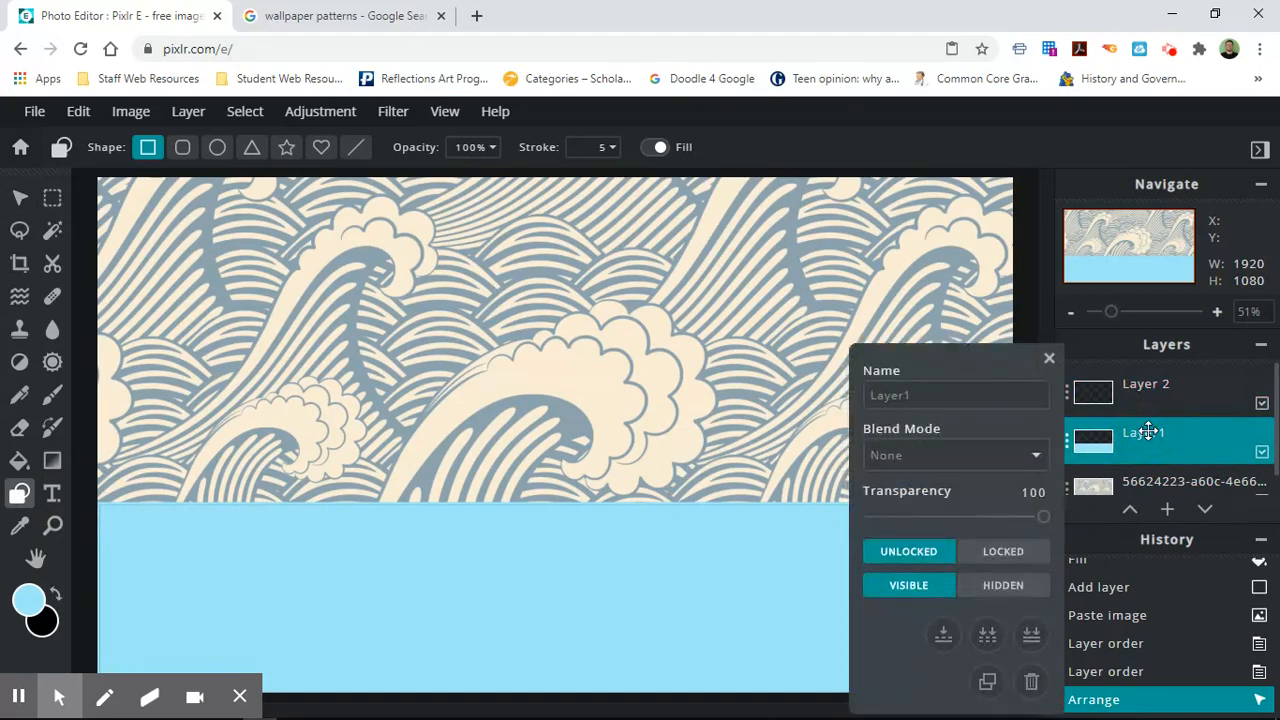
click(928, 395)
drag(928, 395, 829, 400)
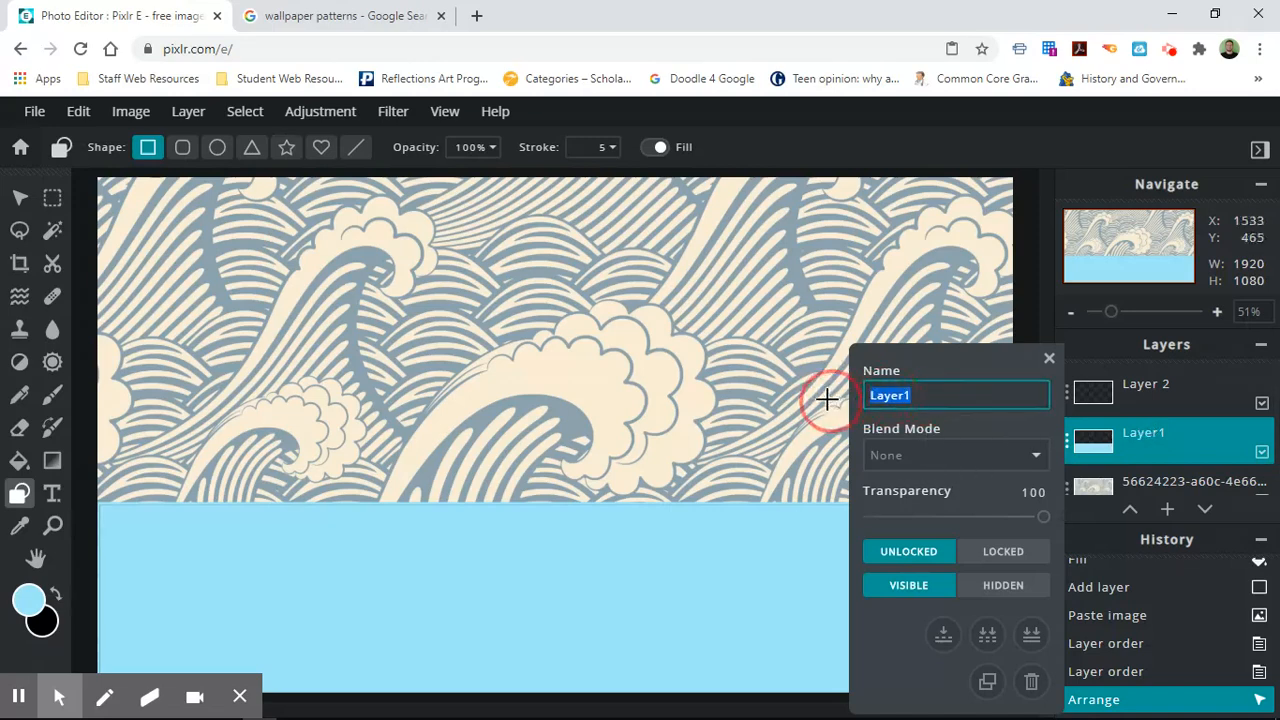
text(Lower Third Background)
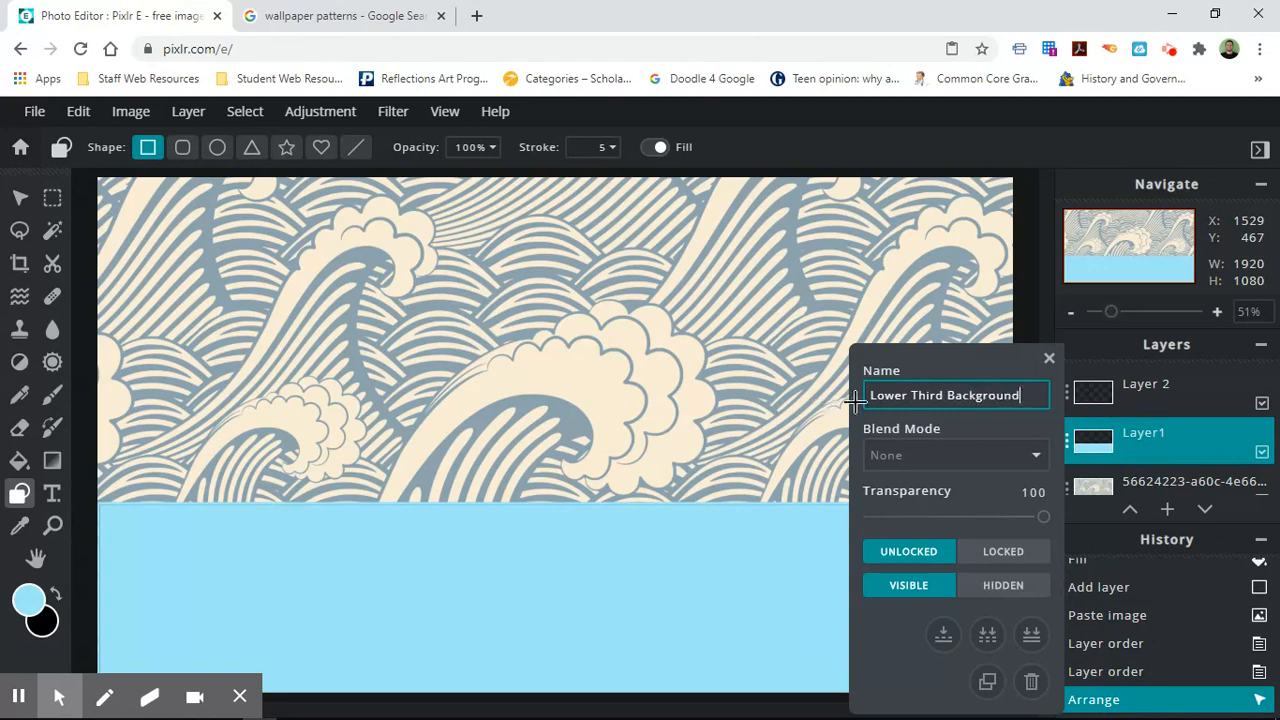
key(Return)
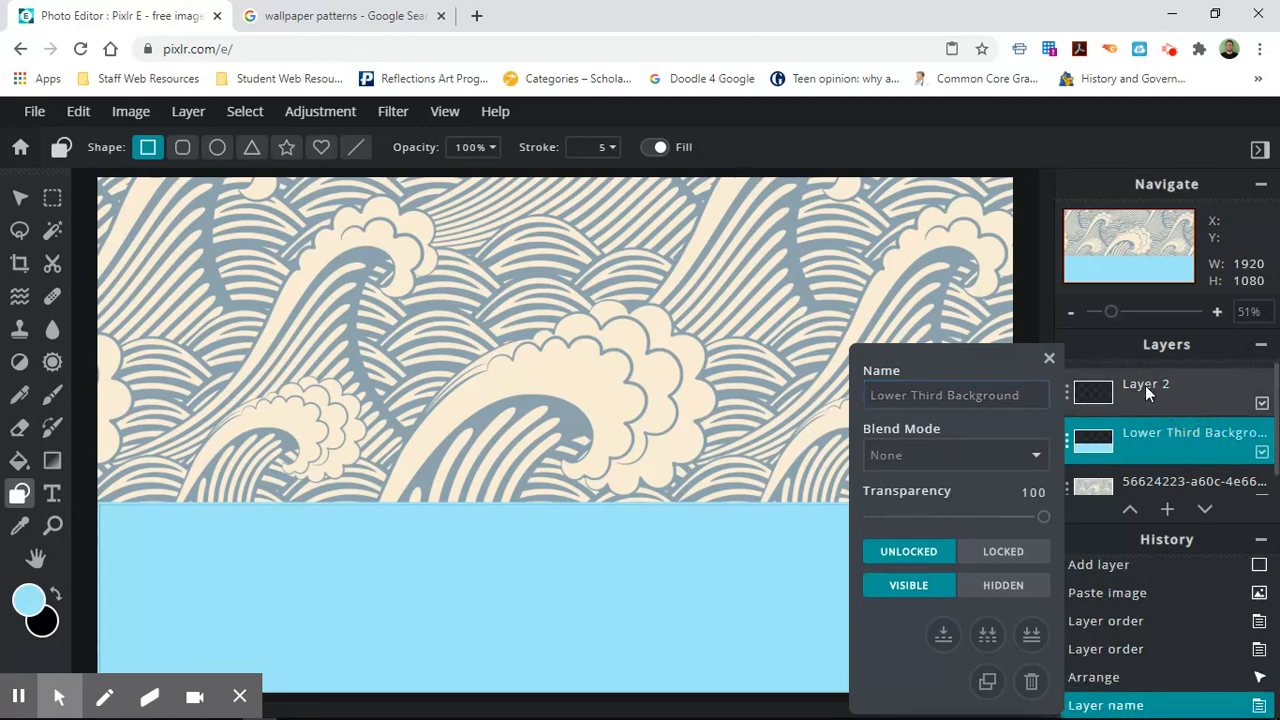
Rename the empty Layer 2 as "Table" and close the layer settings.
click(1145, 385)
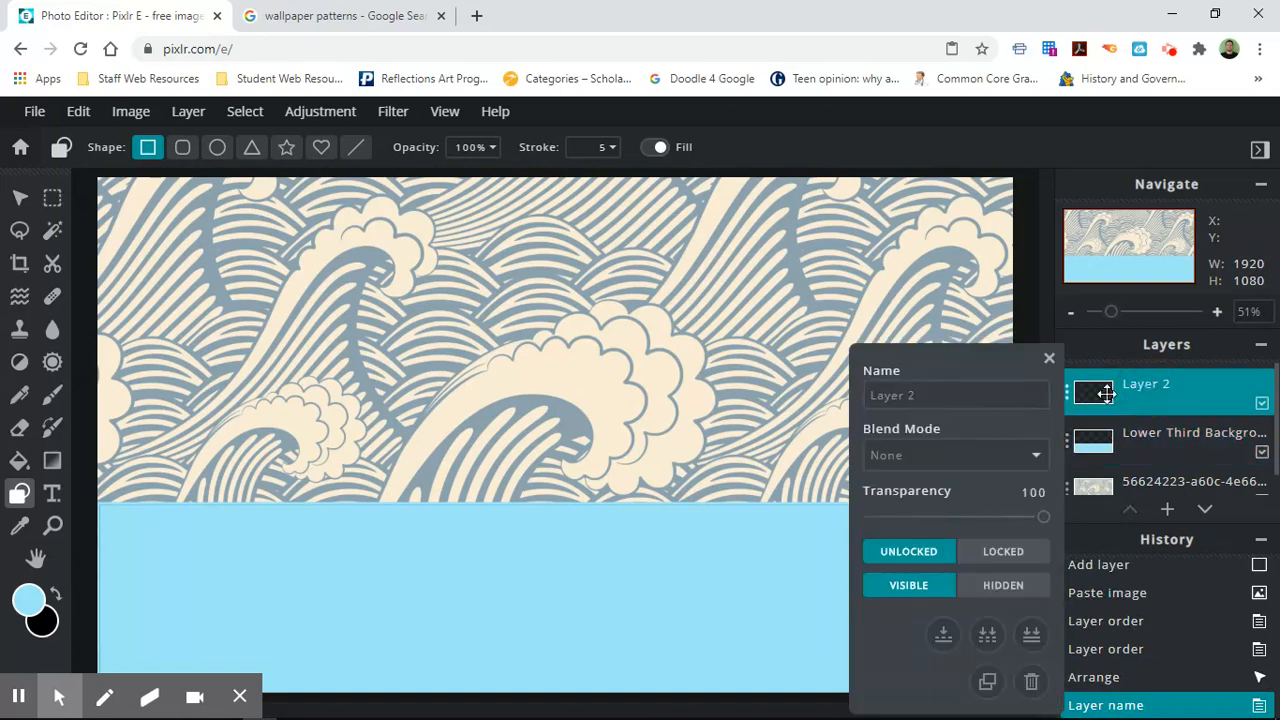
click(938, 397)
text(Tab)
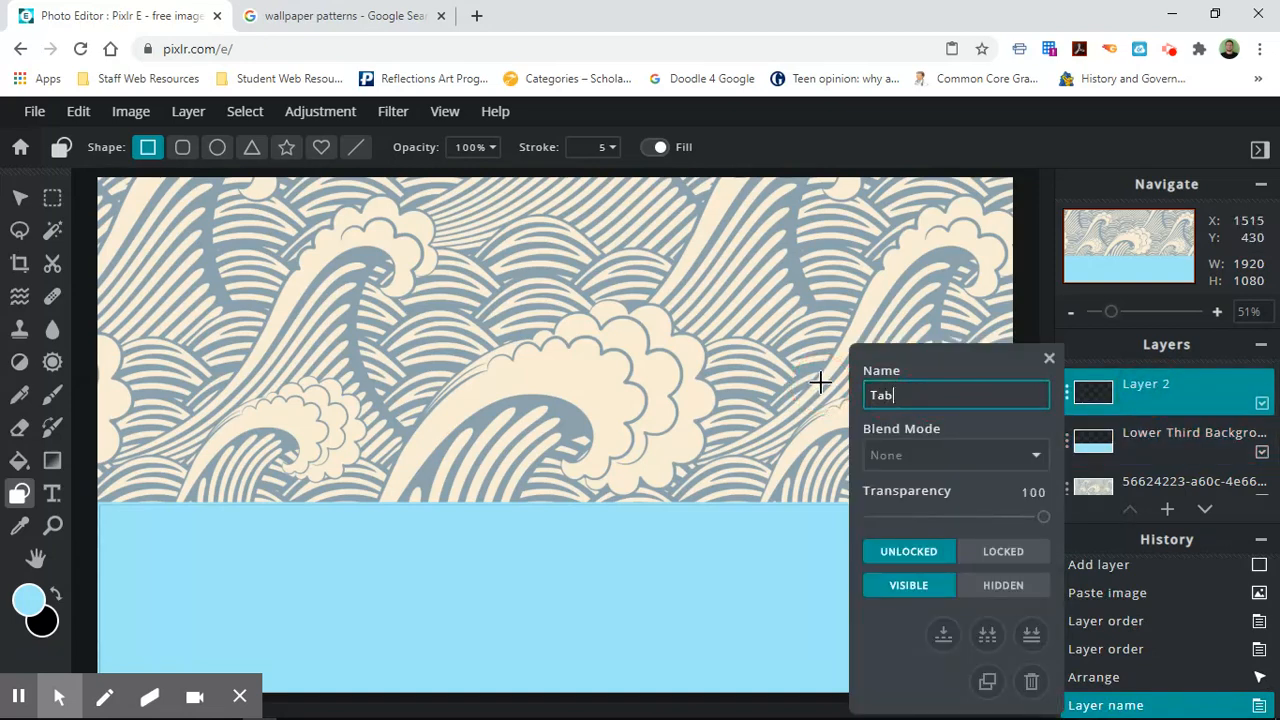
text(le)
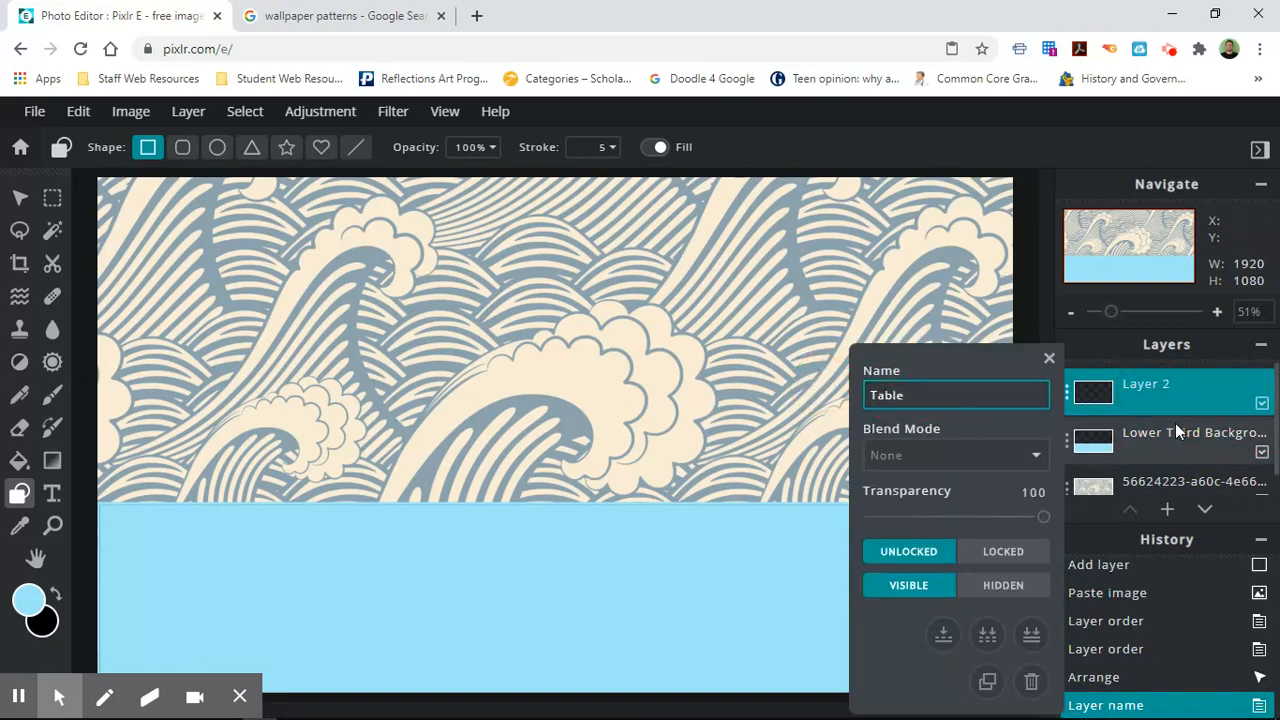
key(Return)
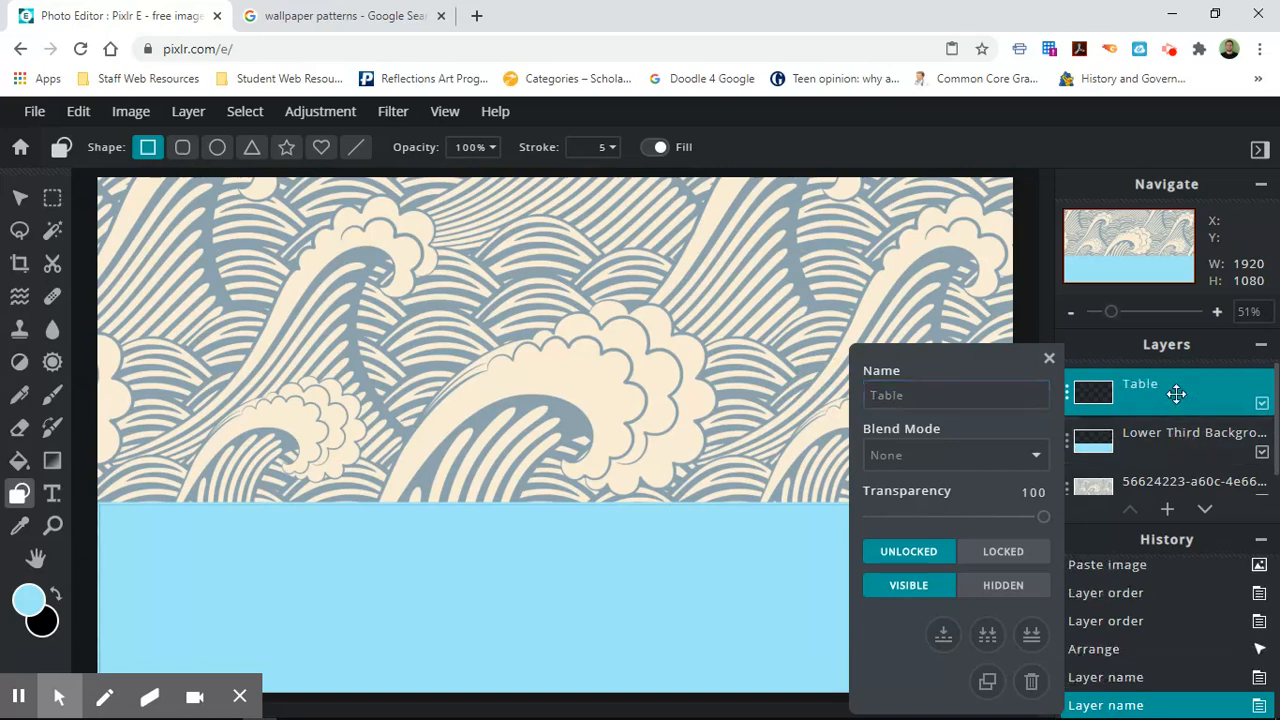
click(1049, 358)
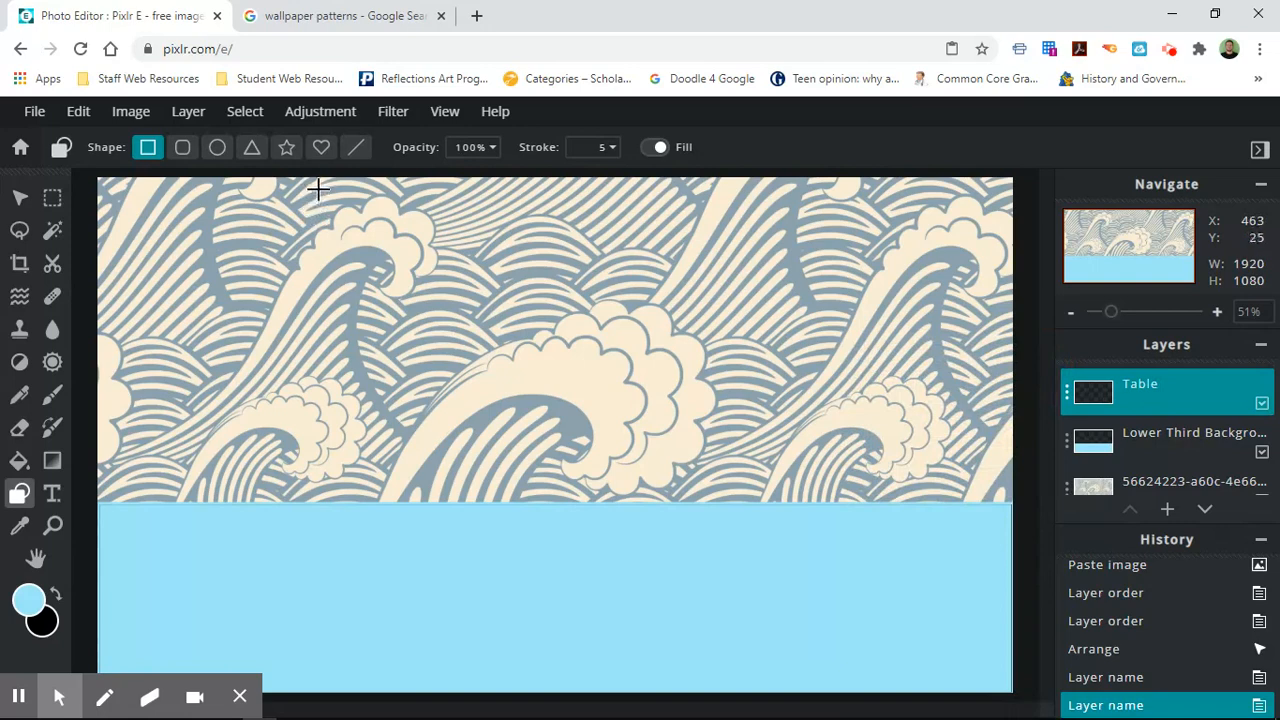
click(358, 148)
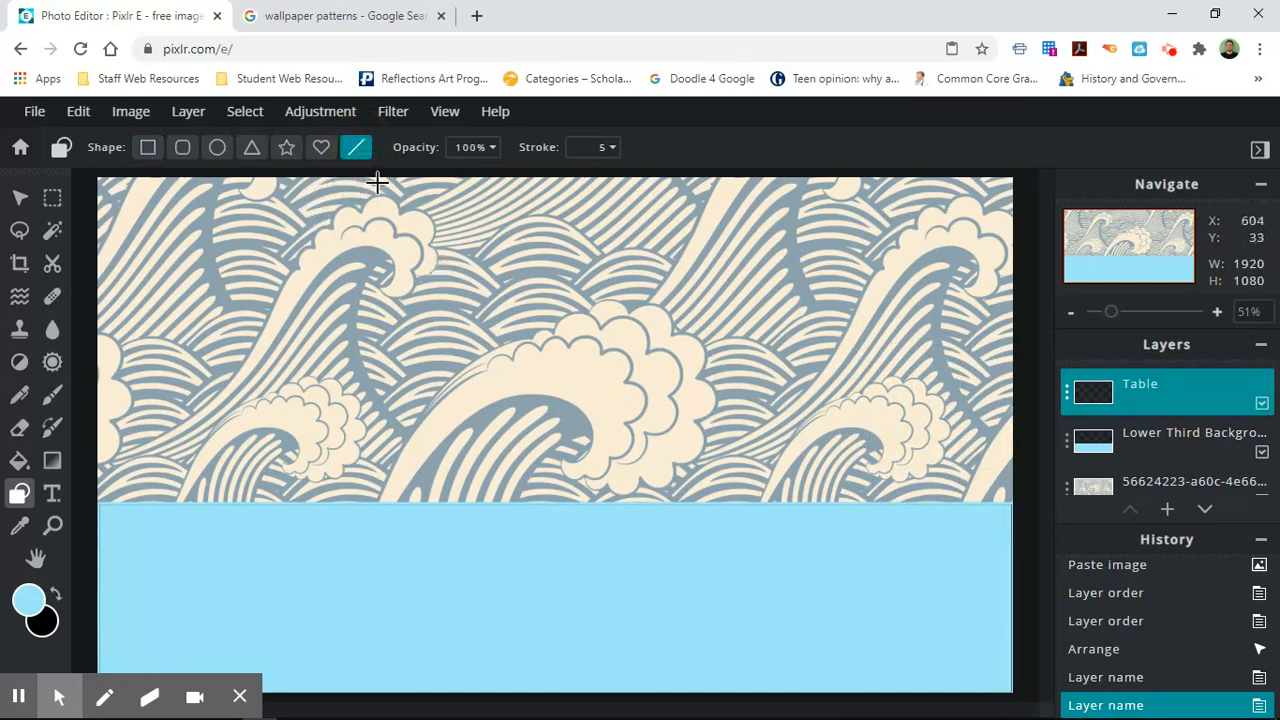
click(148, 148)
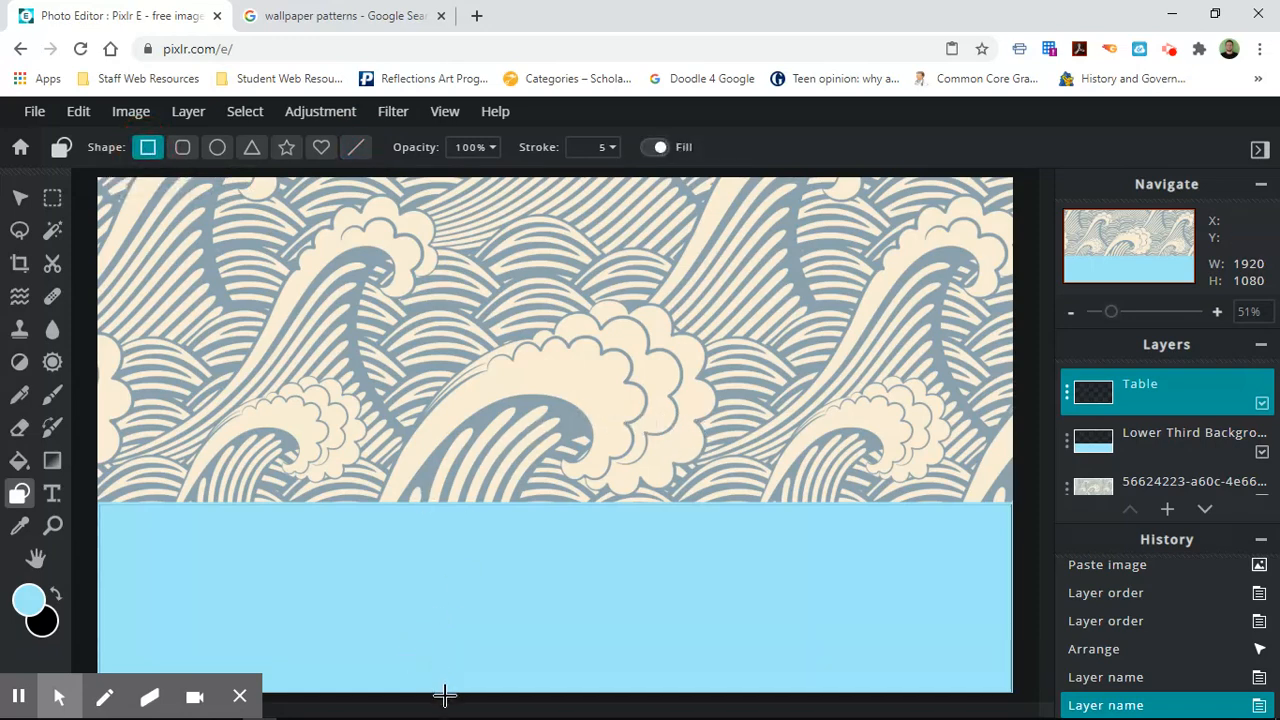
Draw a filled rectangle about 1195 by 549 px at the canvas's lower-right corner on the Table layer and recolor it brown #7D6E5A.
drag(446, 690, 1024, 432)
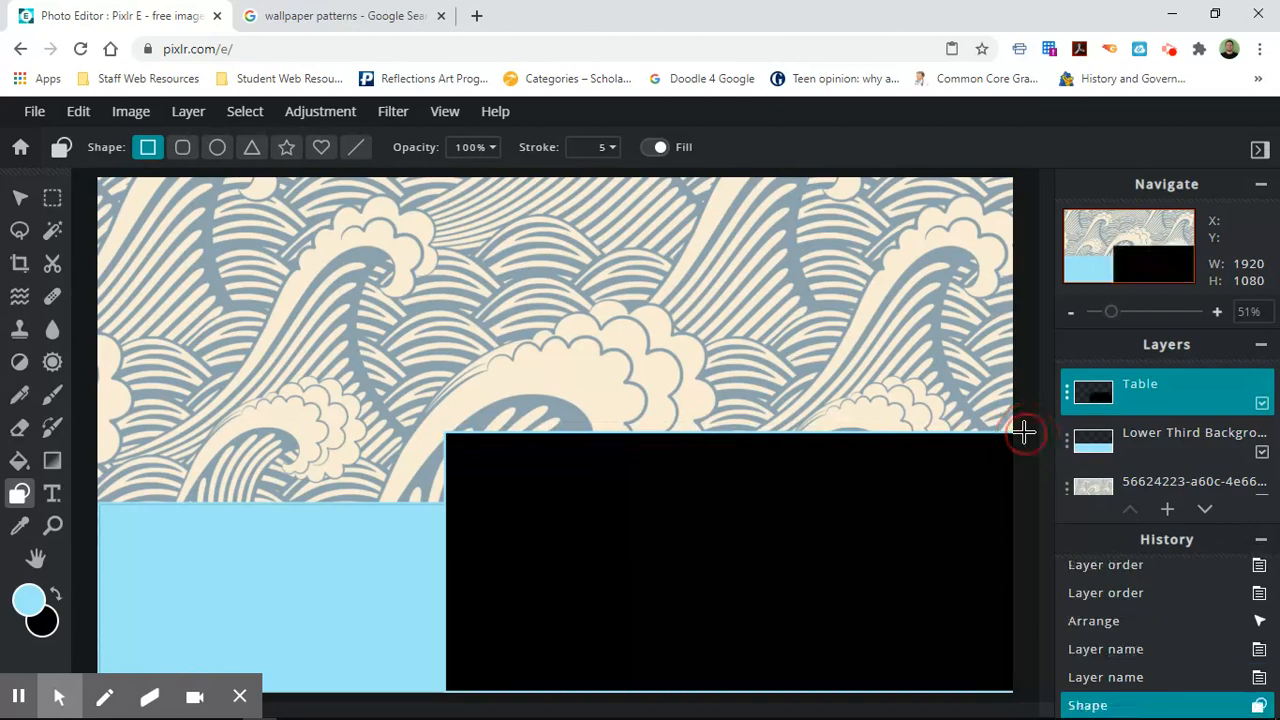
click(28, 599)
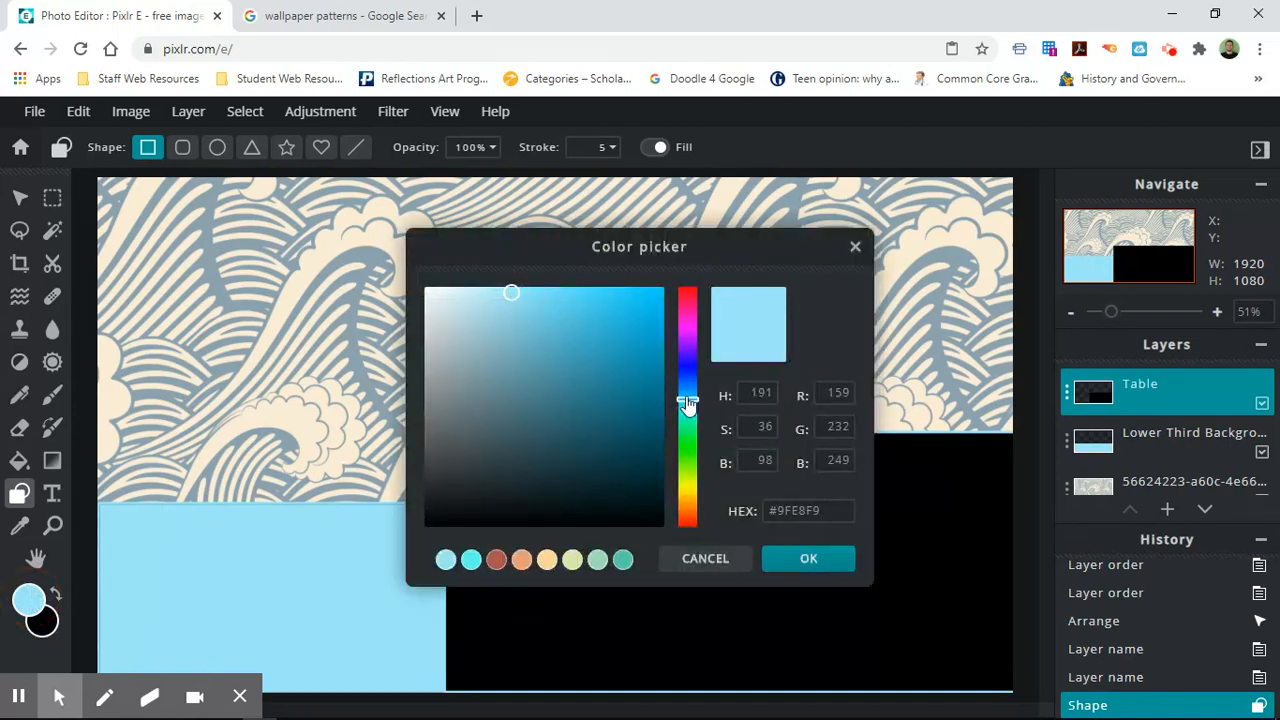
drag(688, 402, 688, 448)
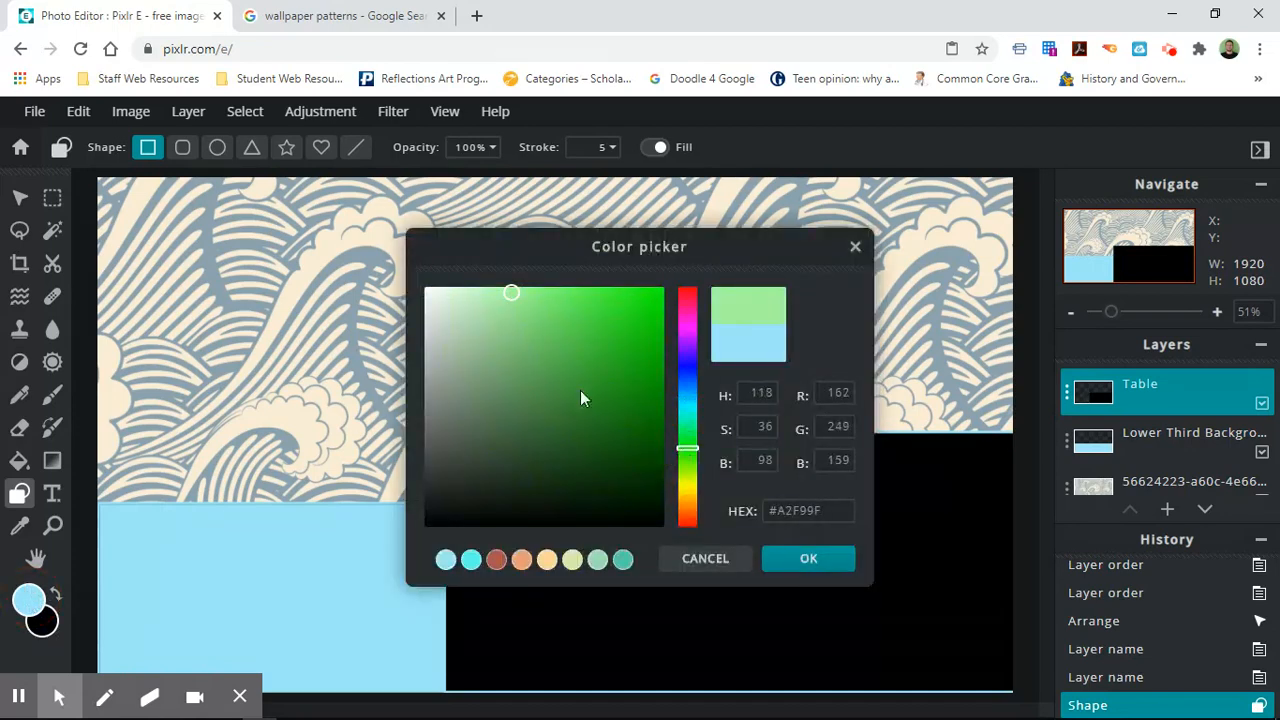
click(506, 292)
mouse_move(510, 296)
mouse_down()
mouse_move(481, 425)
mouse_move(491, 484)
mouse_move(471, 444)
mouse_up()
drag(686, 449, 686, 512)
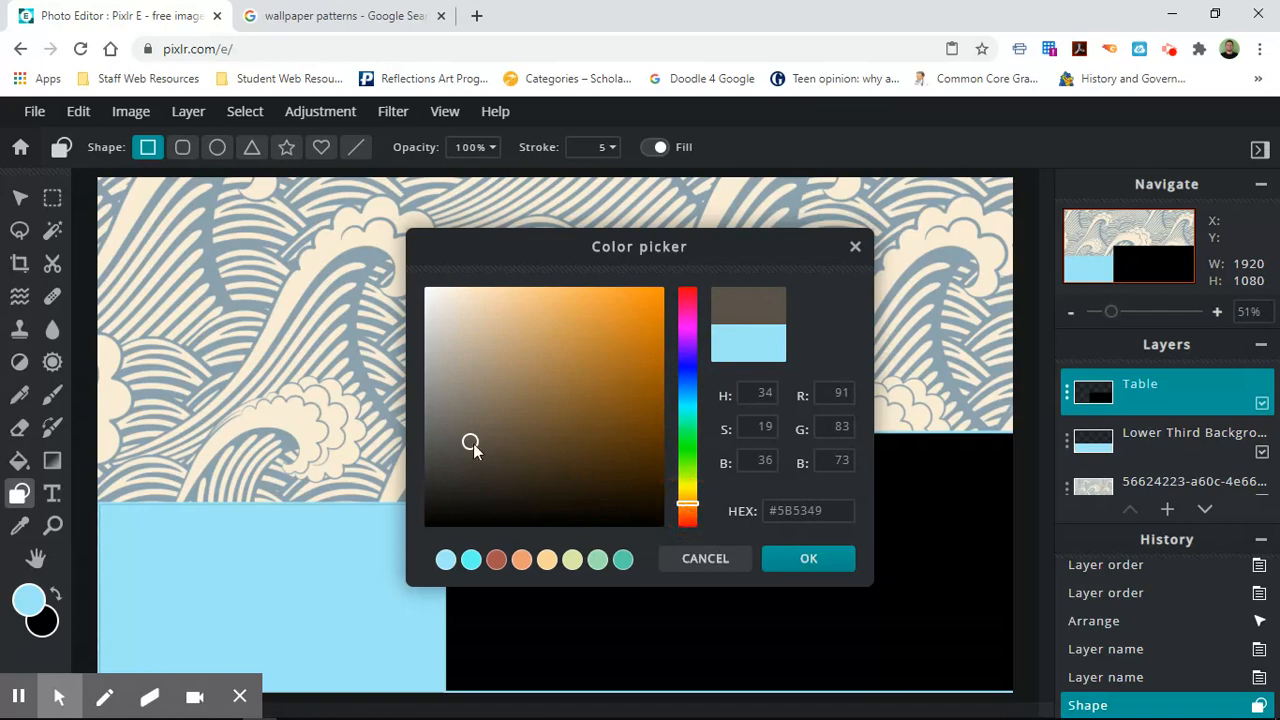
drag(471, 443, 491, 414)
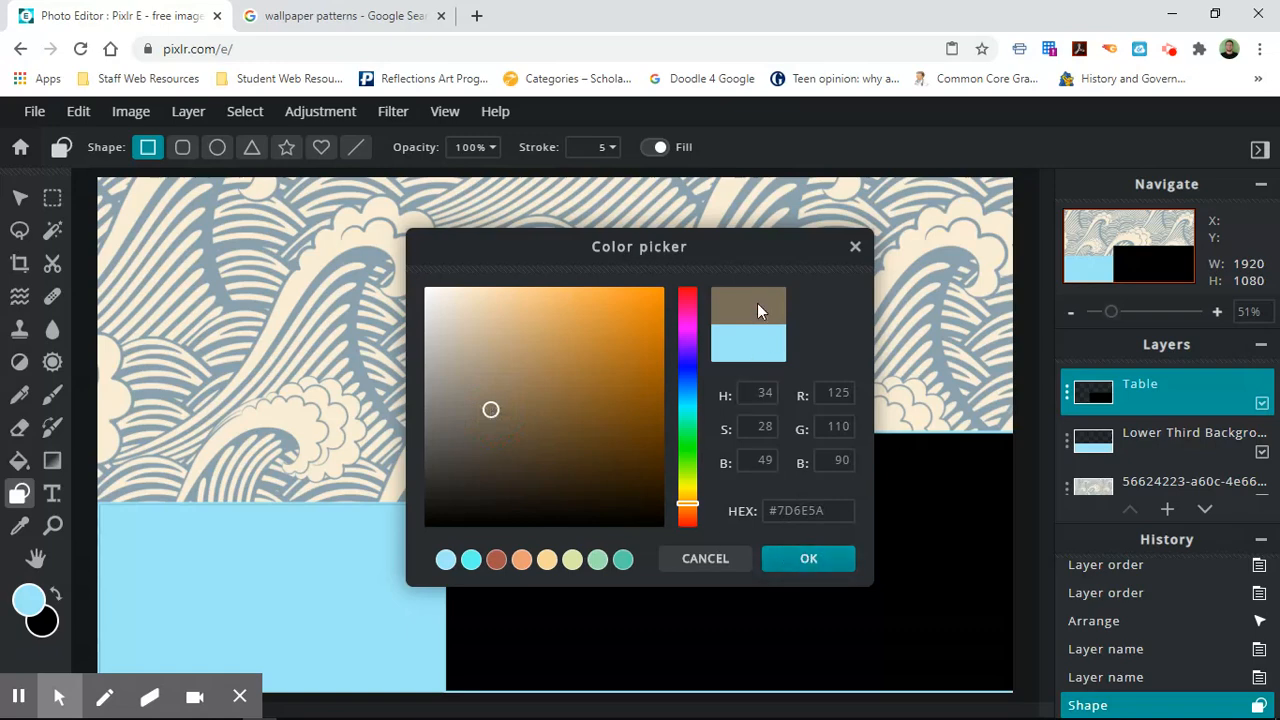
click(808, 560)
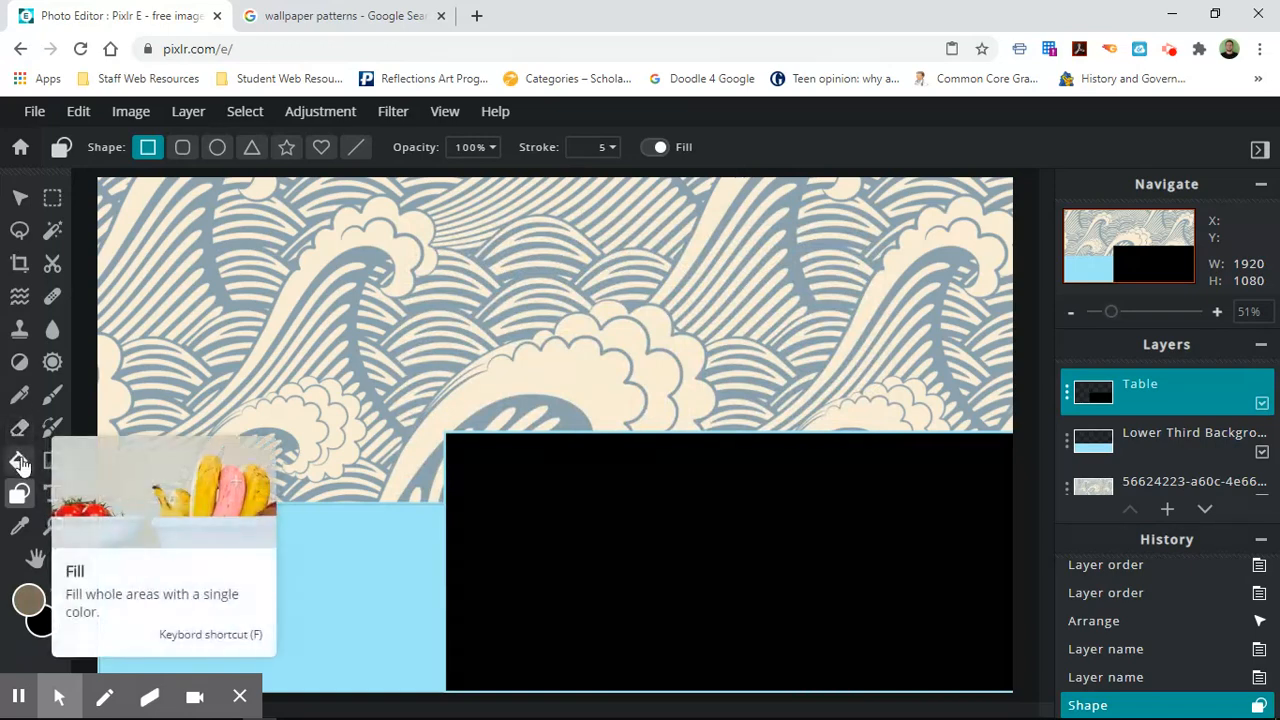
click(20, 462)
click(639, 558)
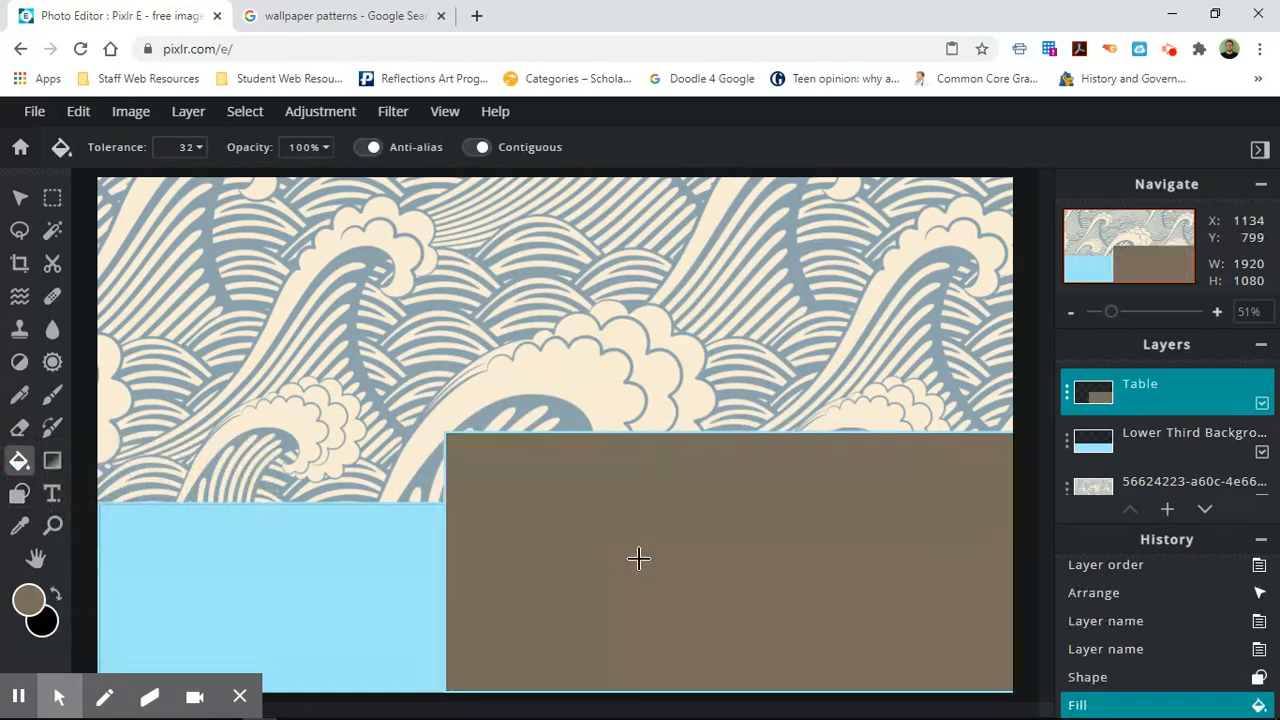
click(42, 622)
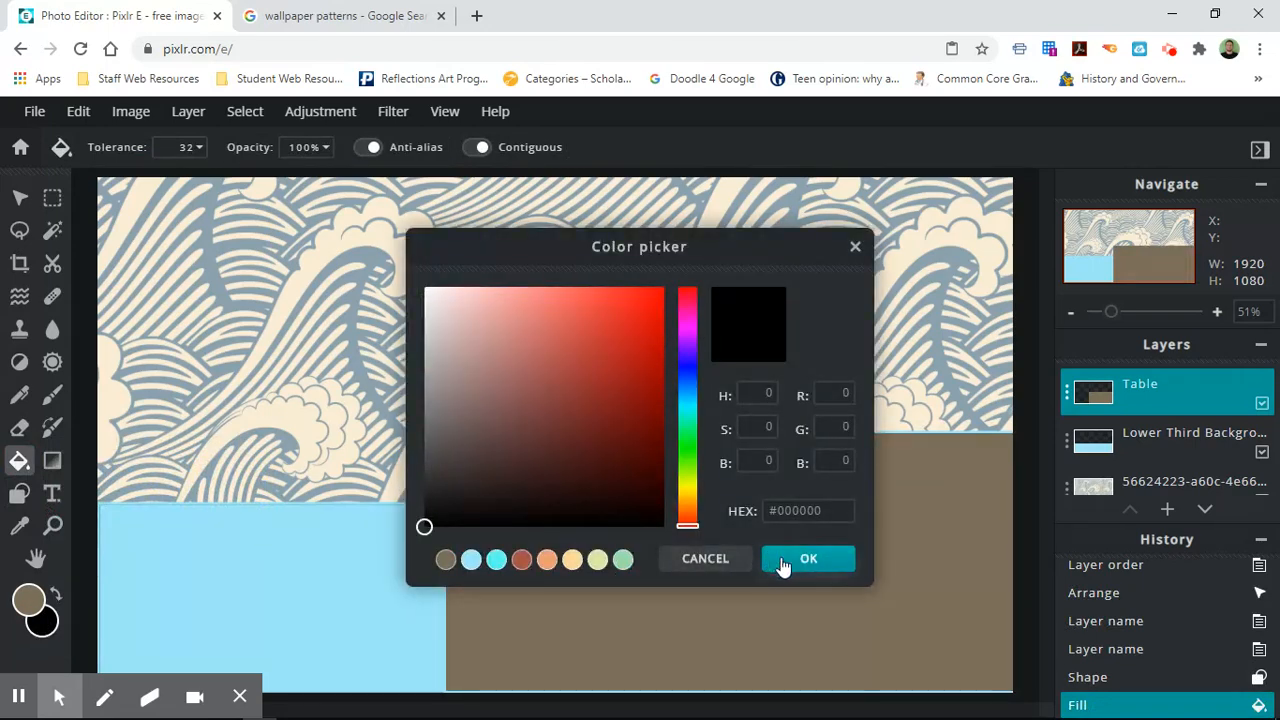
click(726, 560)
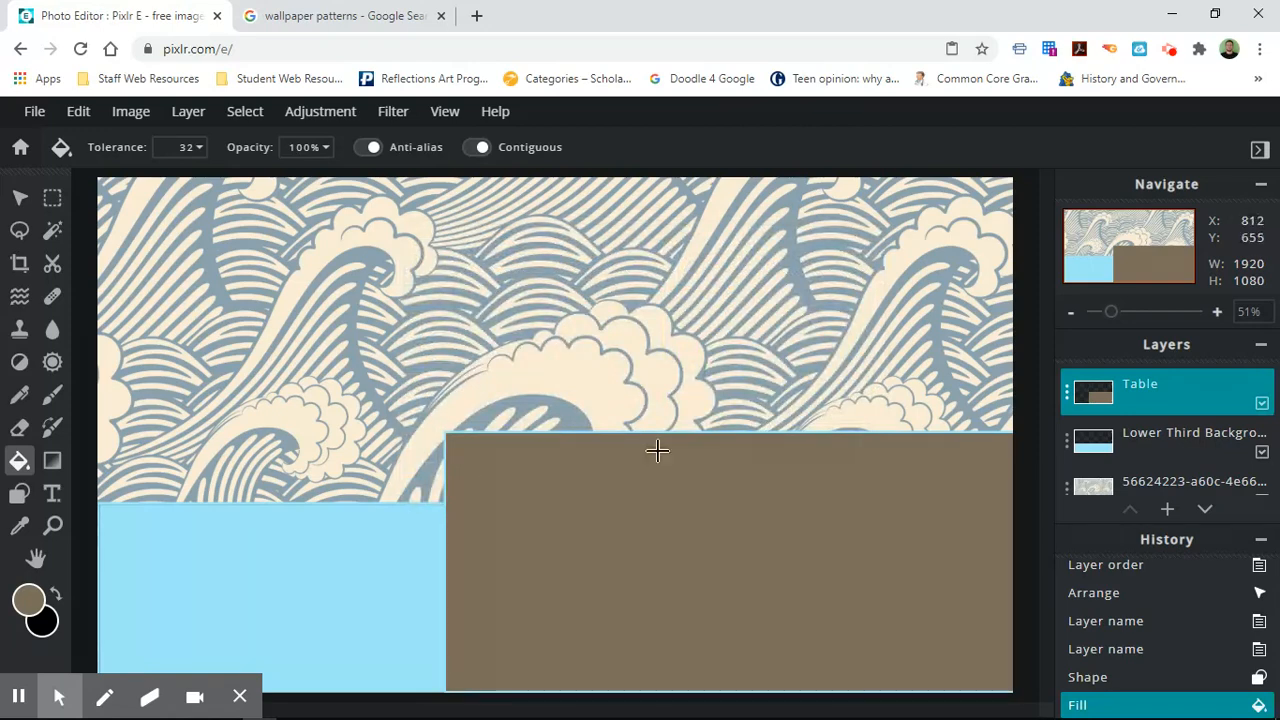
click(1181, 402)
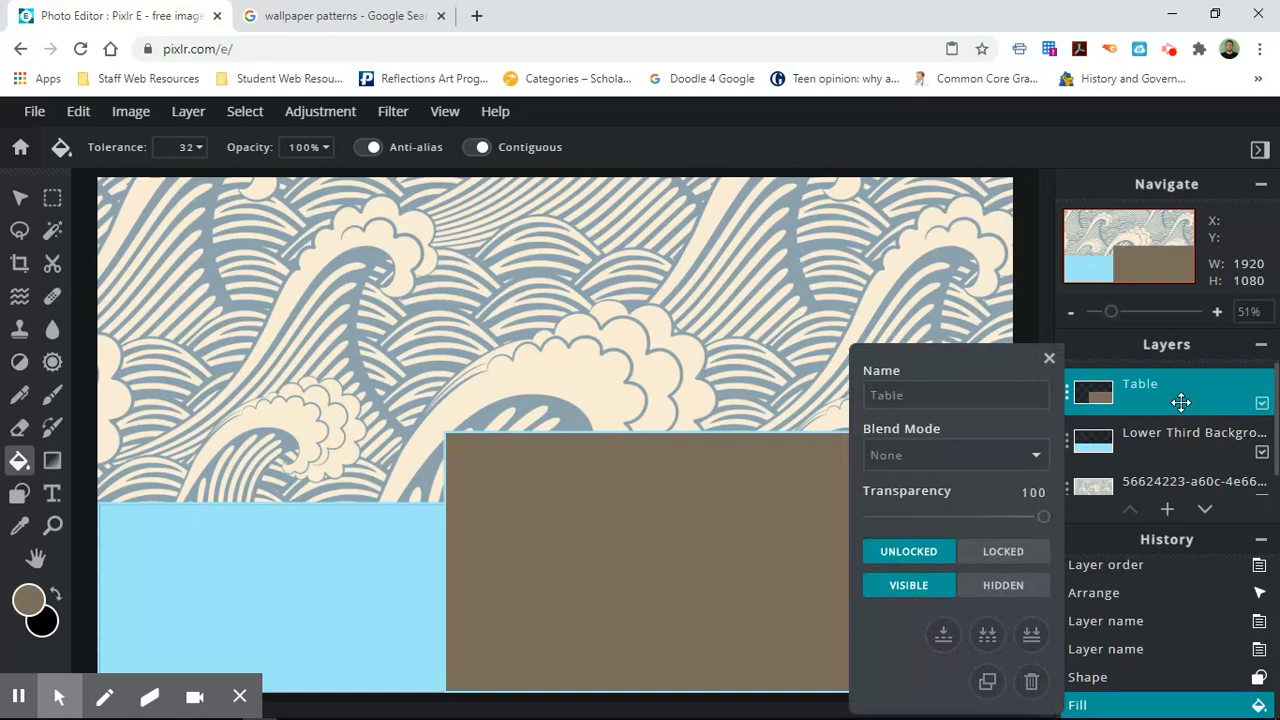
click(1049, 358)
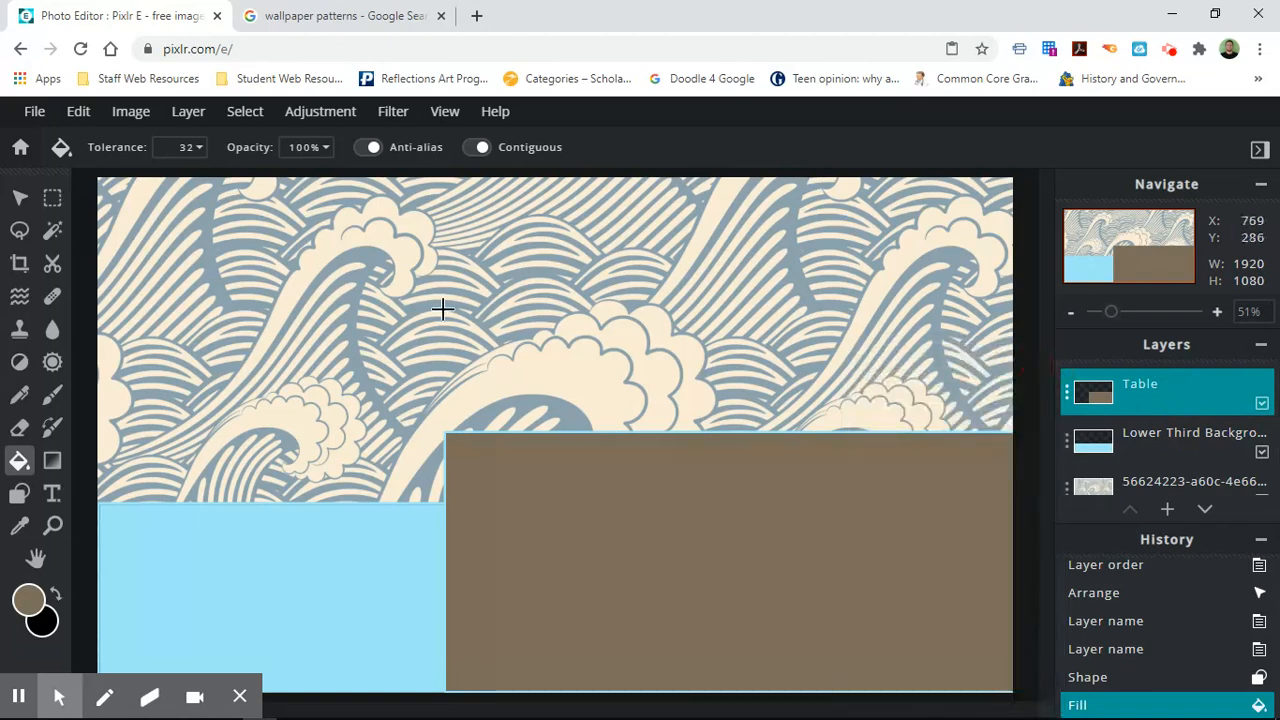
click(88, 115)
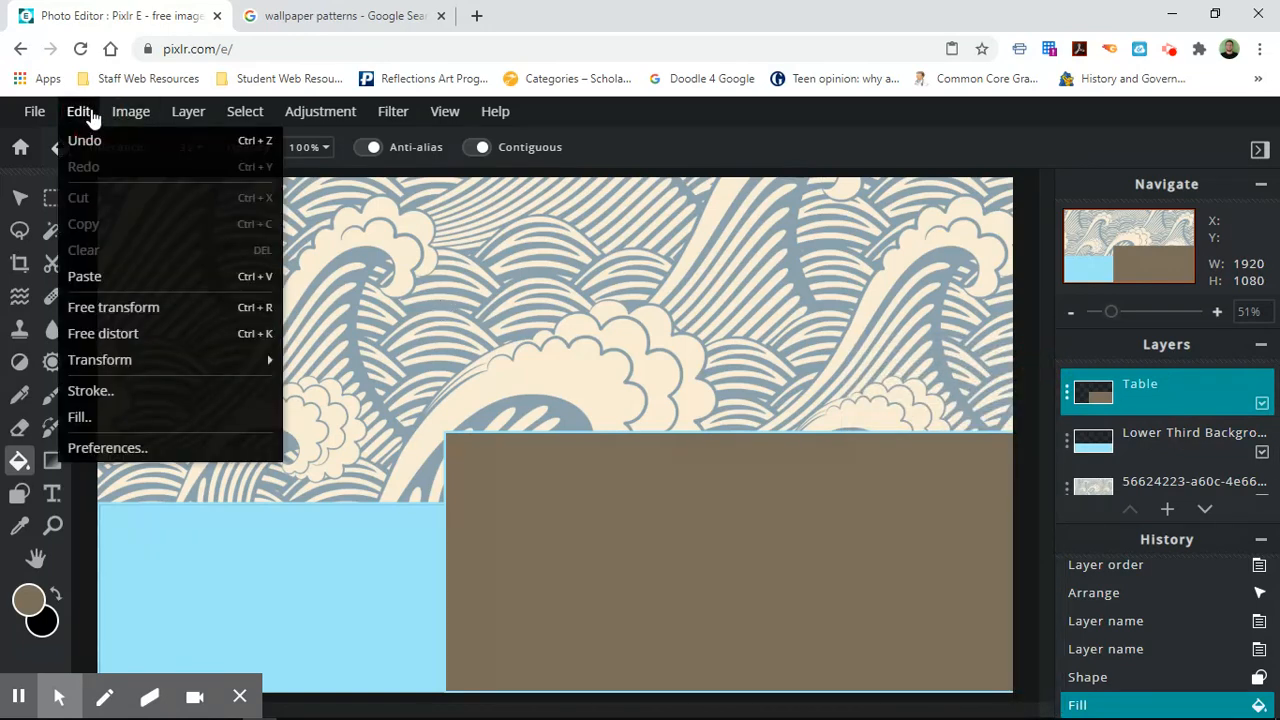
click(113, 307)
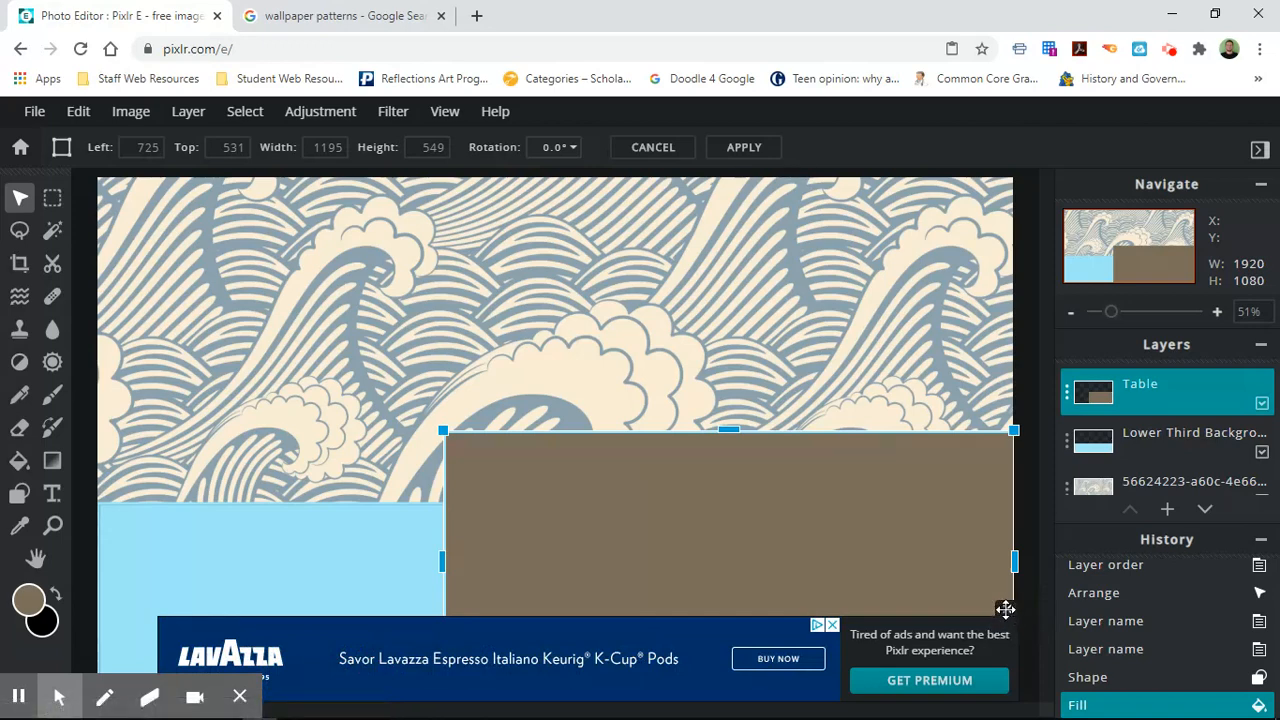
click(1146, 440)
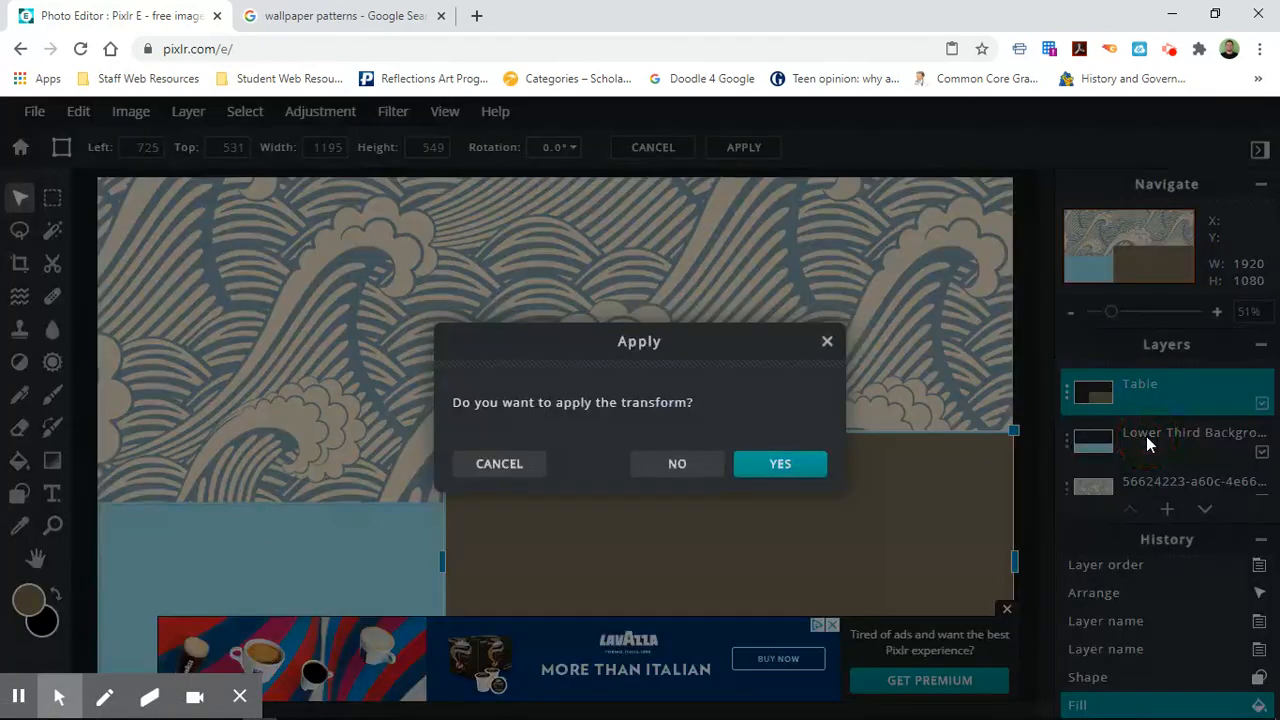
click(690, 467)
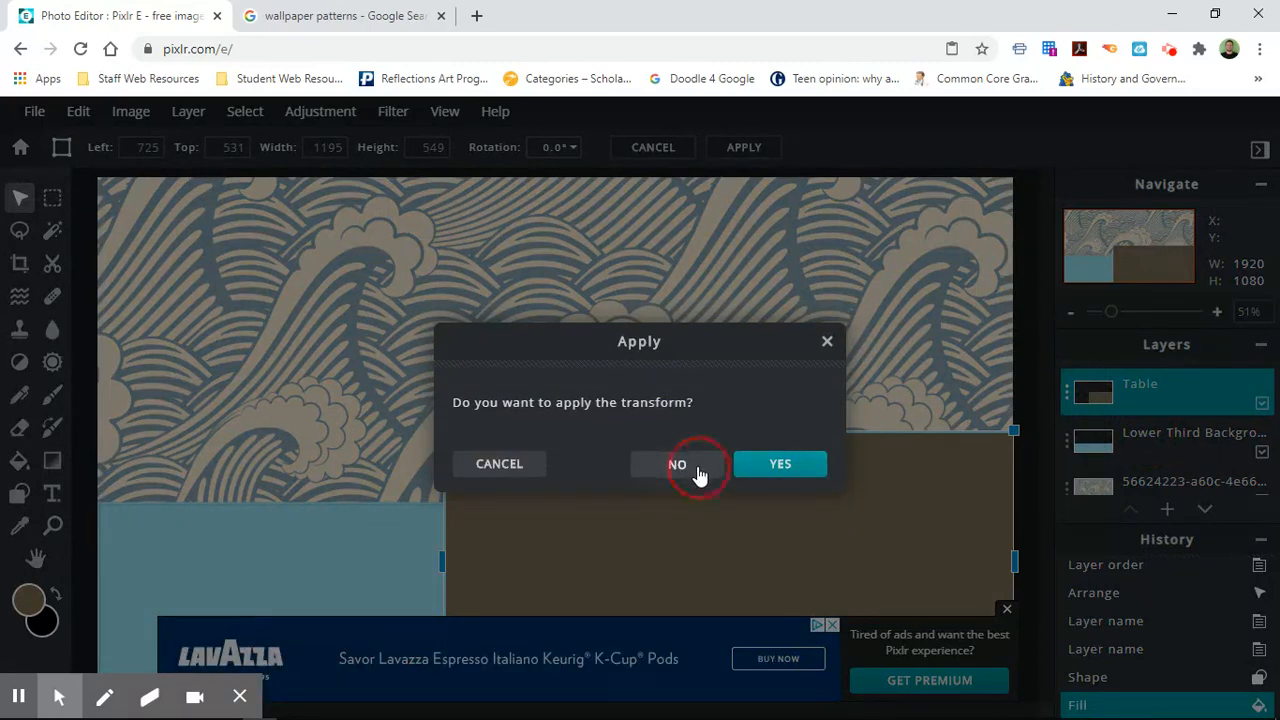
click(1006, 611)
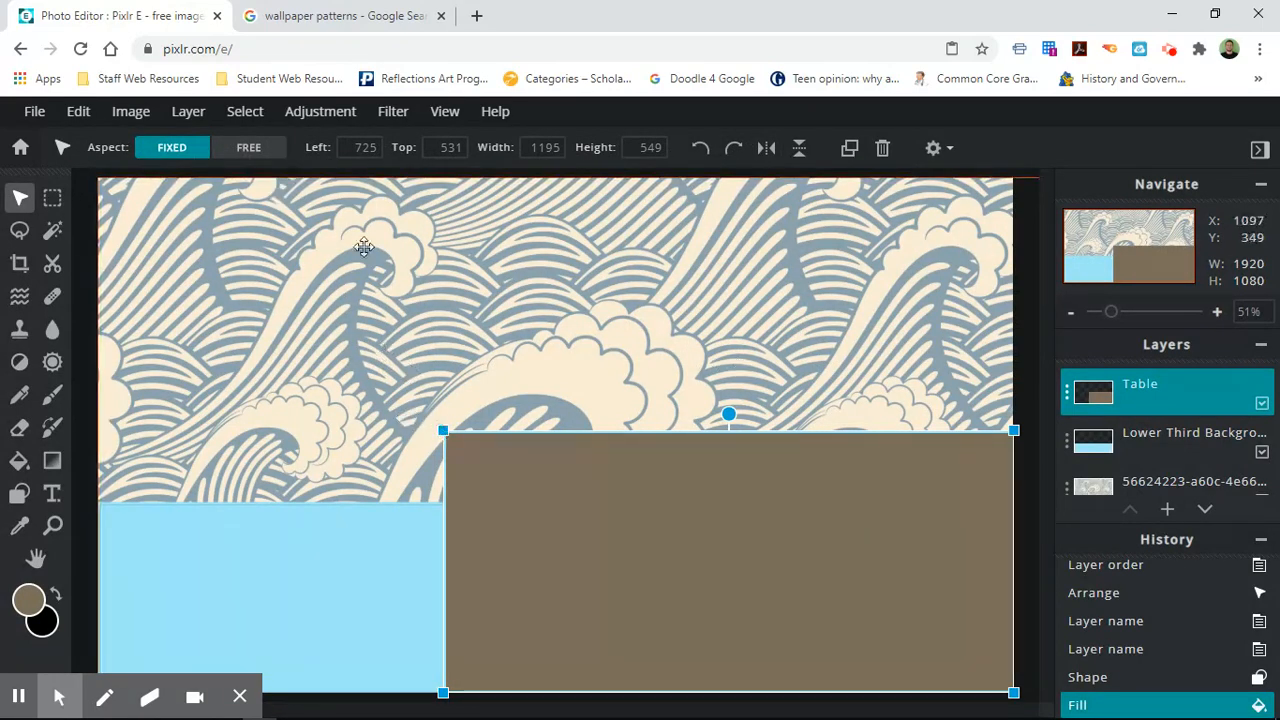
Try to resize the table rectangle to about 1097 by 569 px with free aspect, and undo the resize.
click(254, 149)
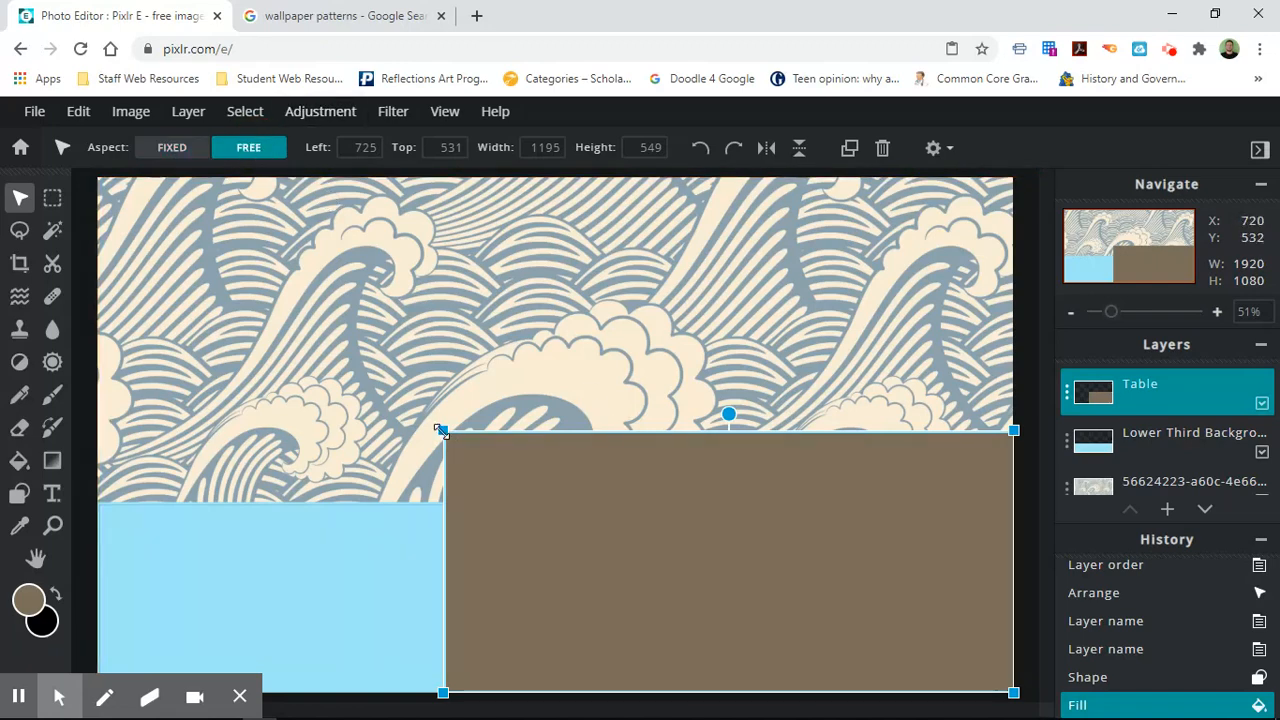
drag(441, 430, 488, 421)
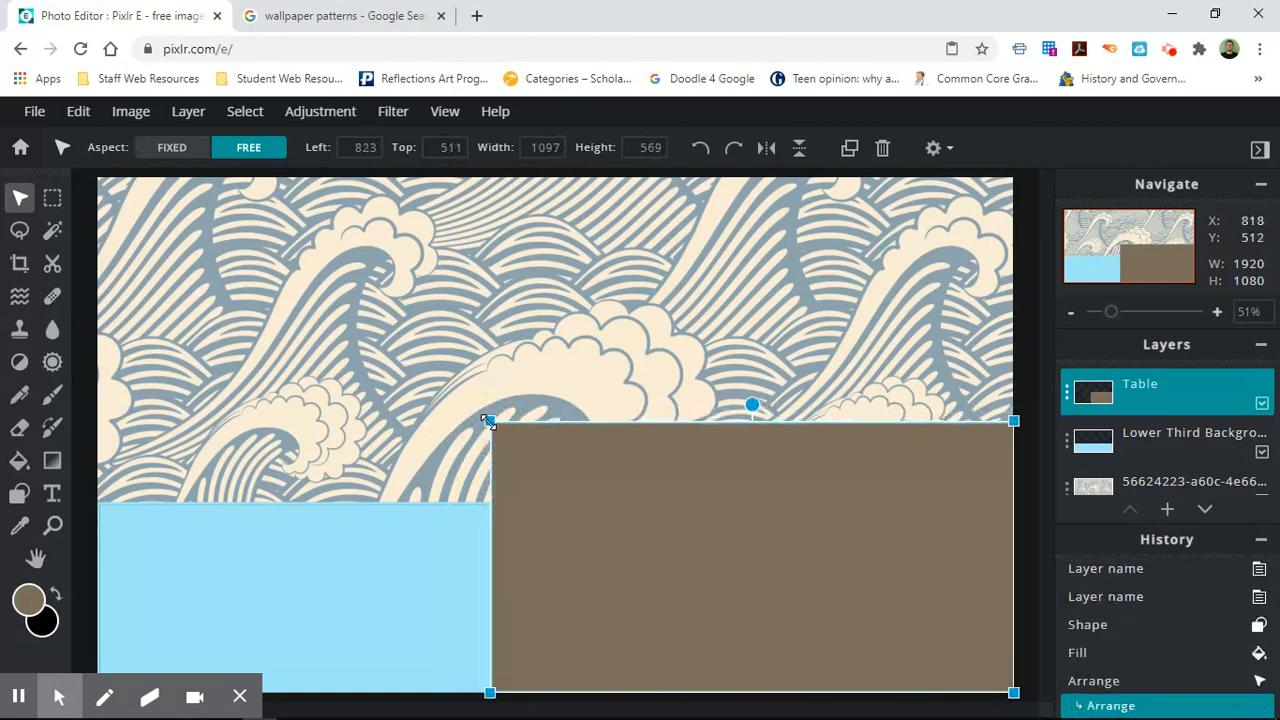
key(ctrl+z)
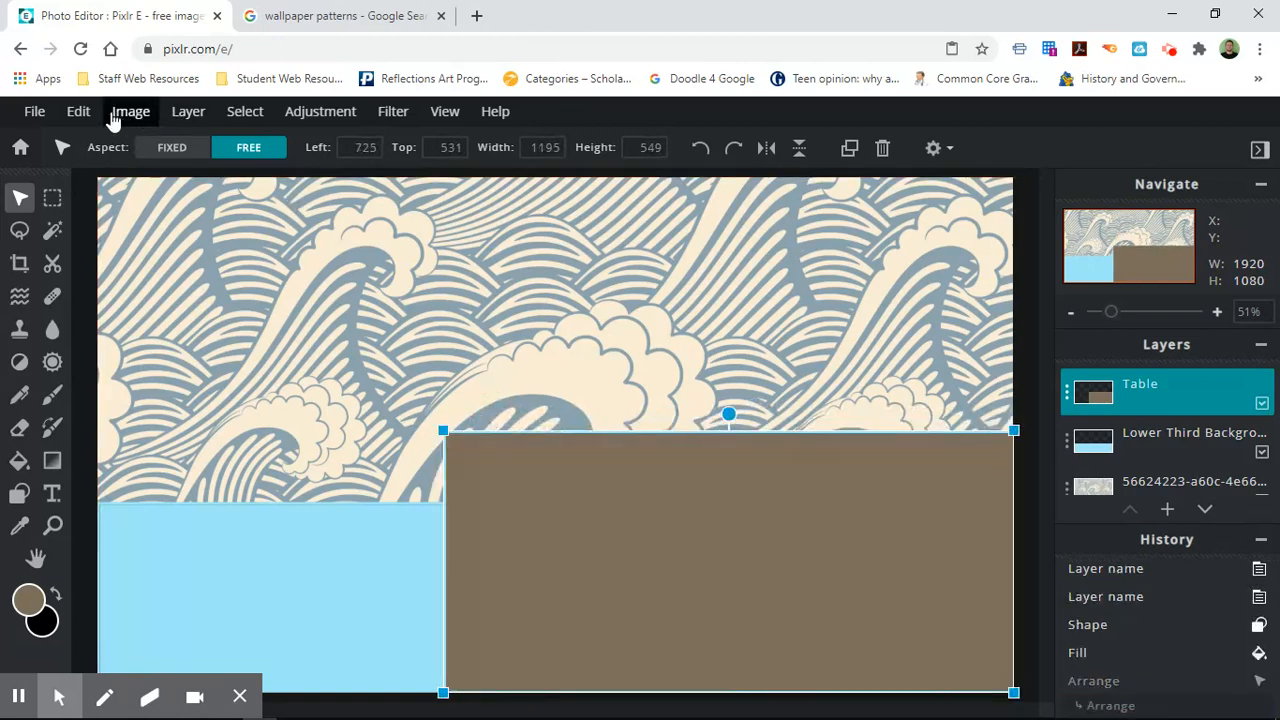
Try to reshape the table rectangle to about 1199 by 561 px with Free transform, and discard the transform.
click(79, 113)
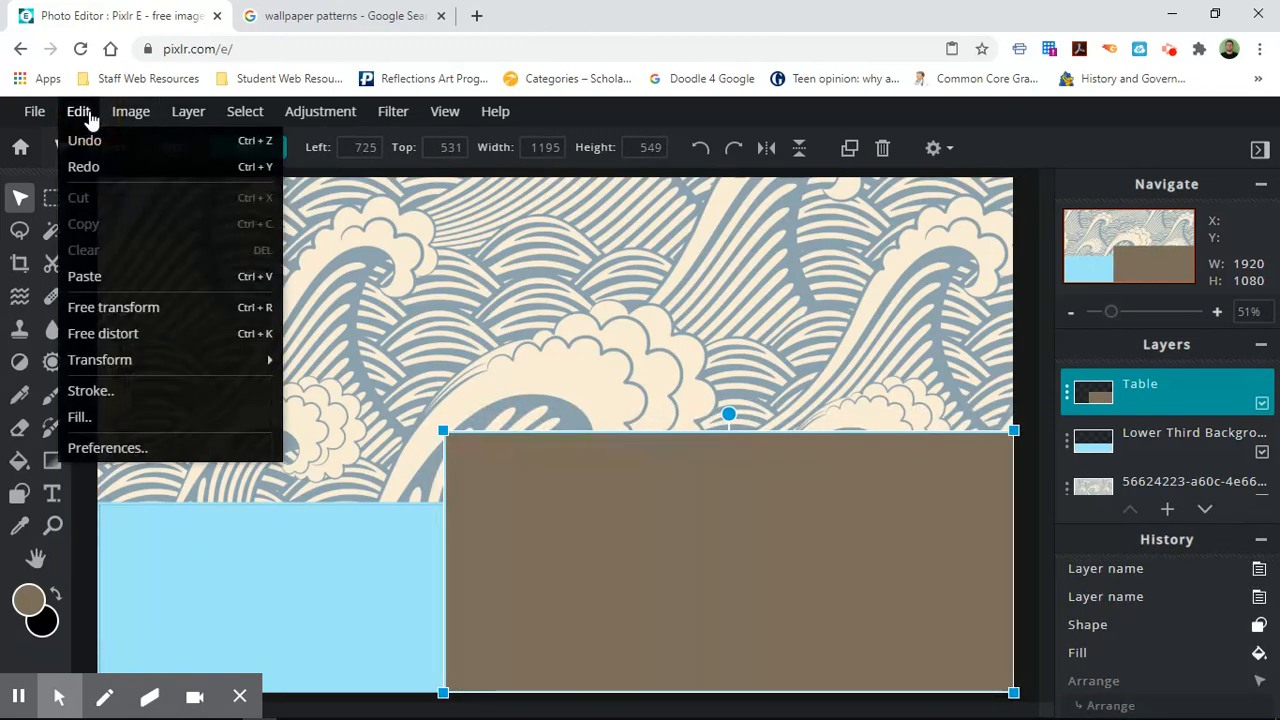
click(143, 310)
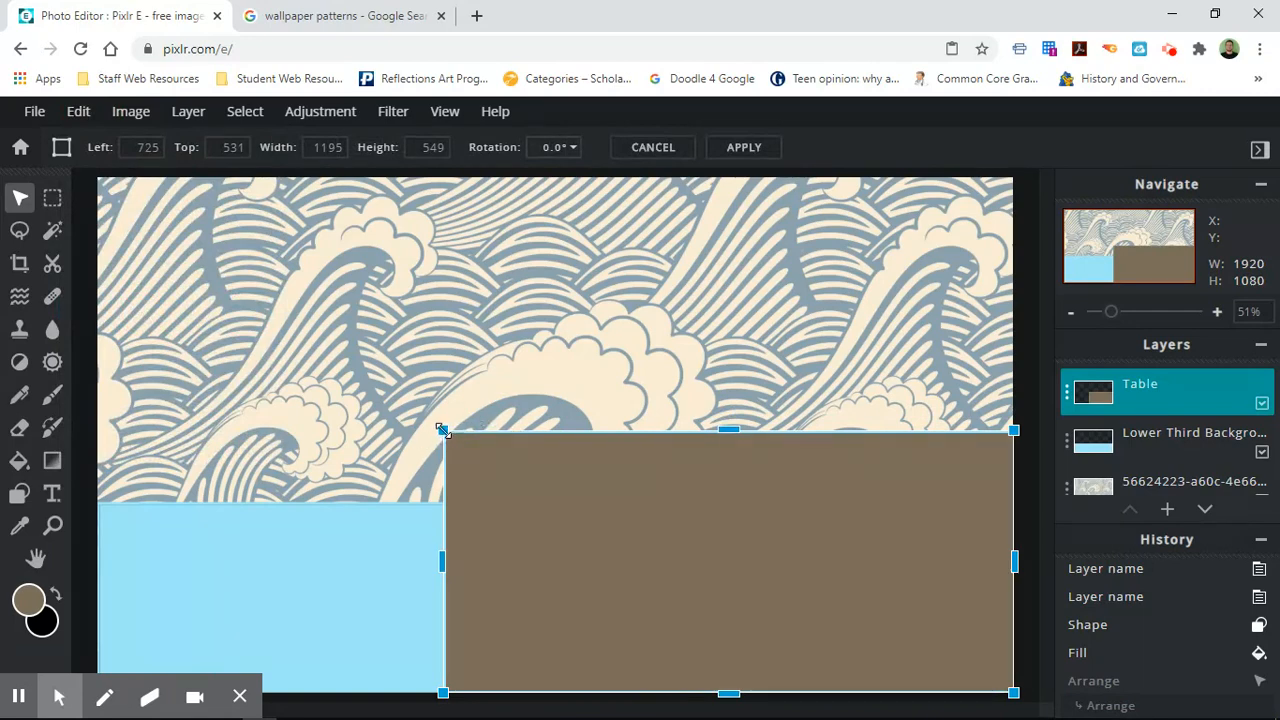
mouse_move(442, 430)
mouse_down()
mouse_move(489, 428)
mouse_move(440, 433)
mouse_up()
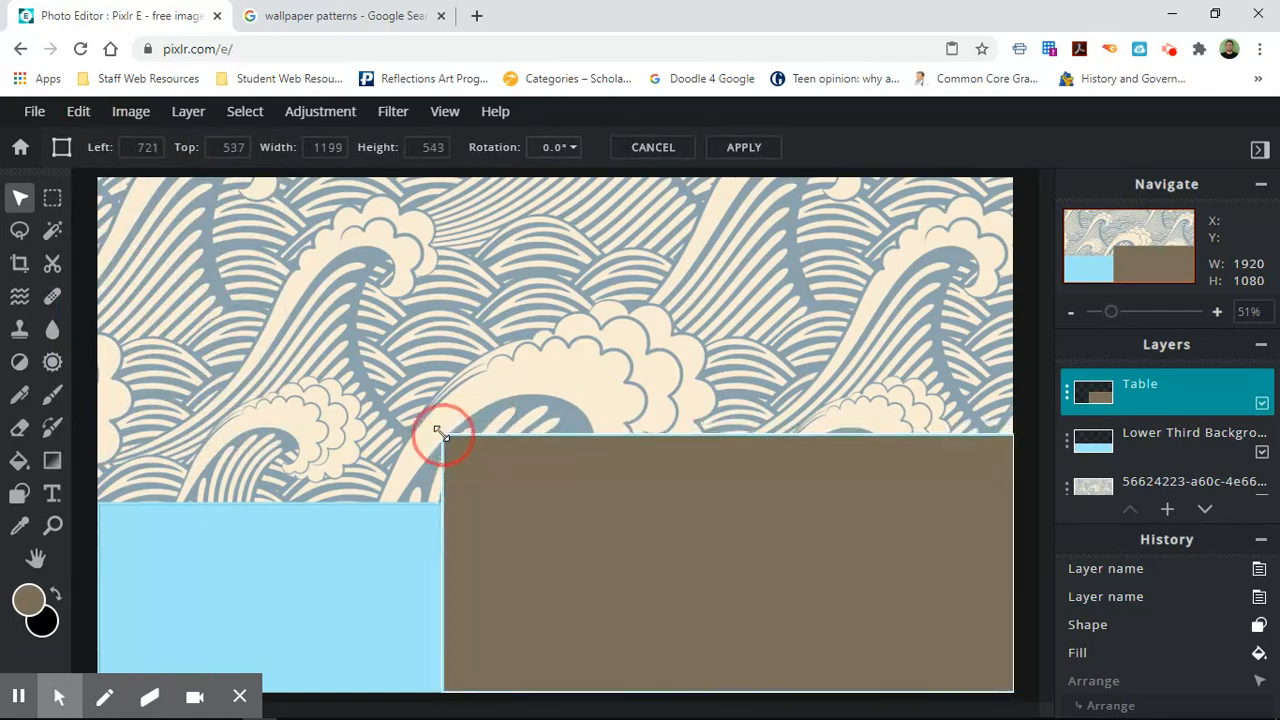
mouse_move(722, 433)
mouse_down()
mouse_move(720, 392)
mouse_move(721, 426)
mouse_up()
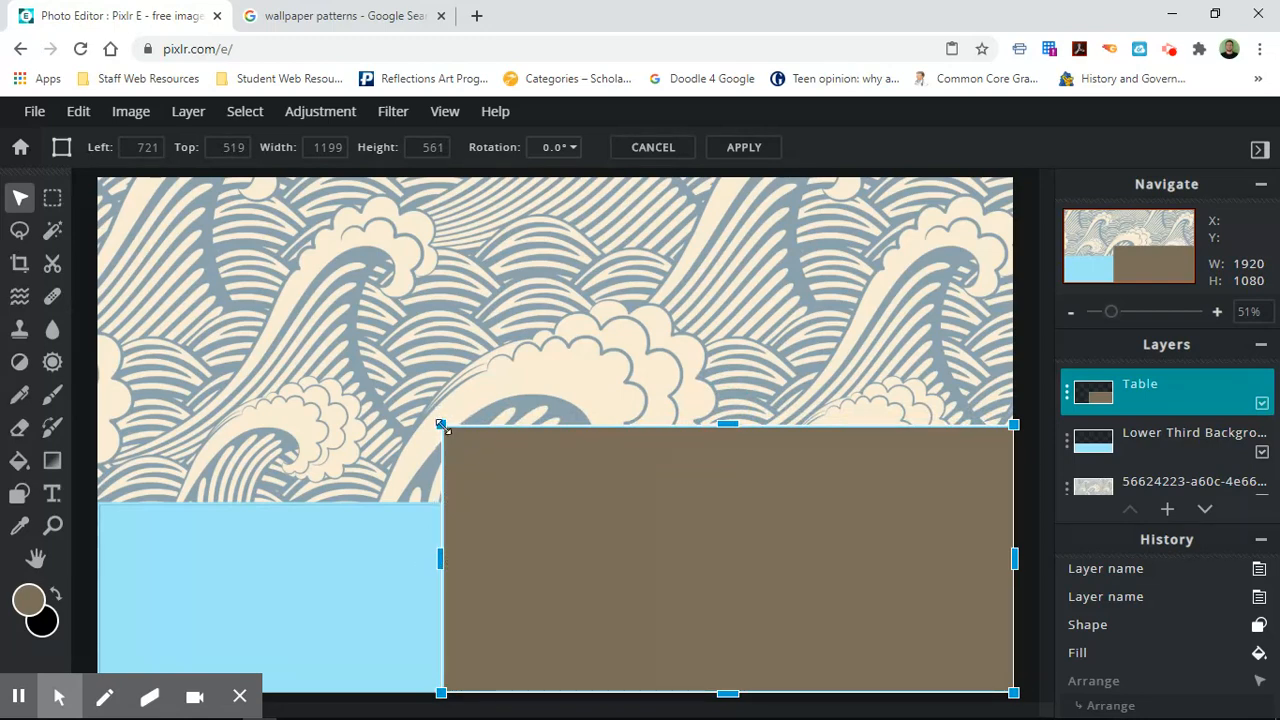
click(55, 152)
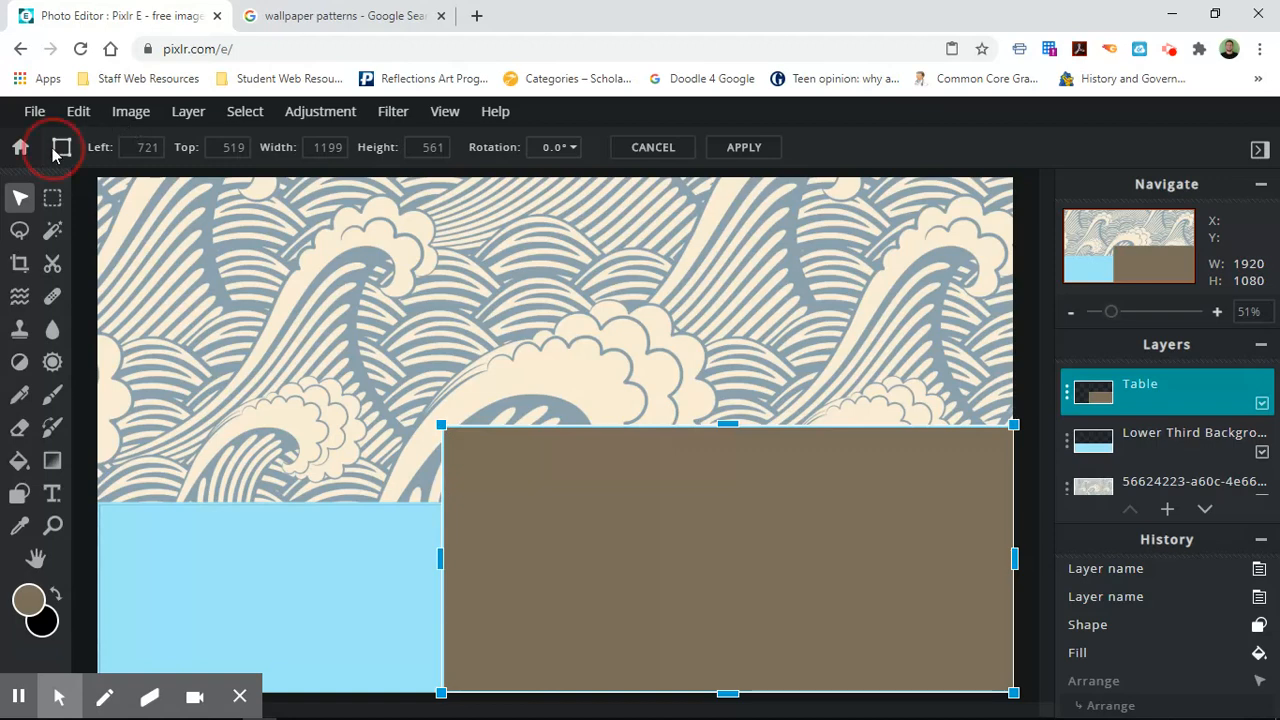
click(126, 113)
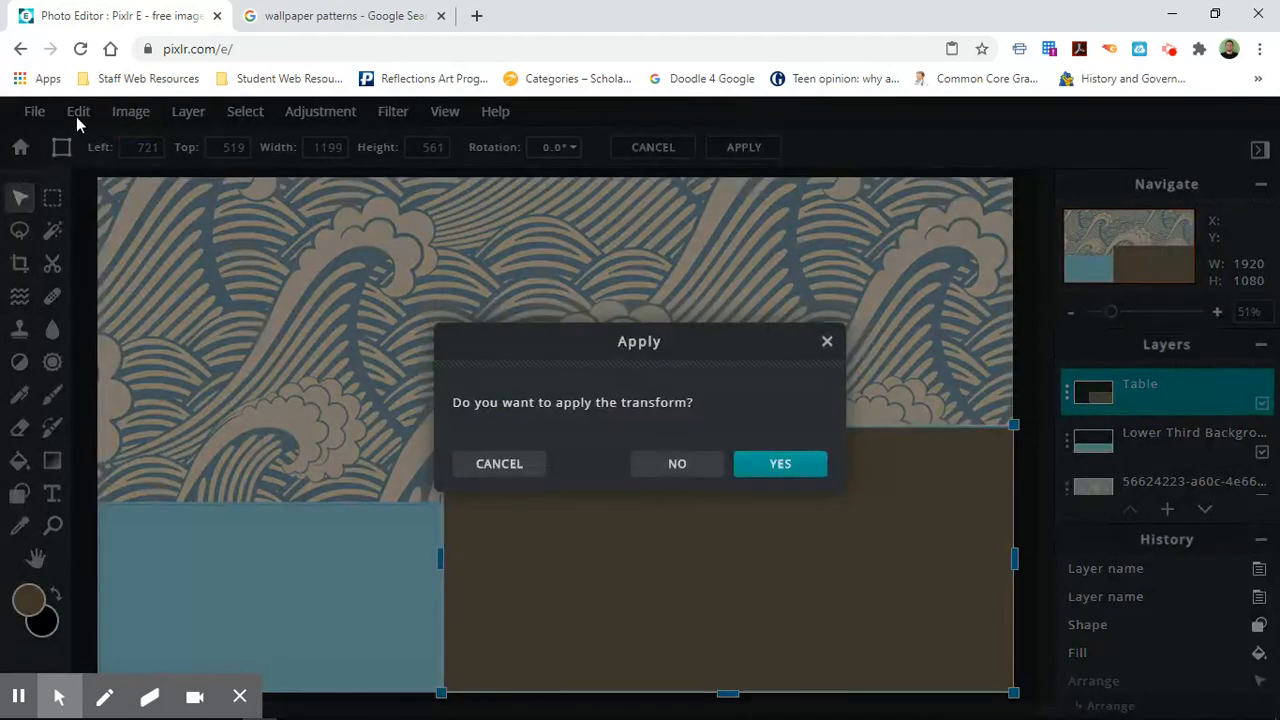
click(677, 468)
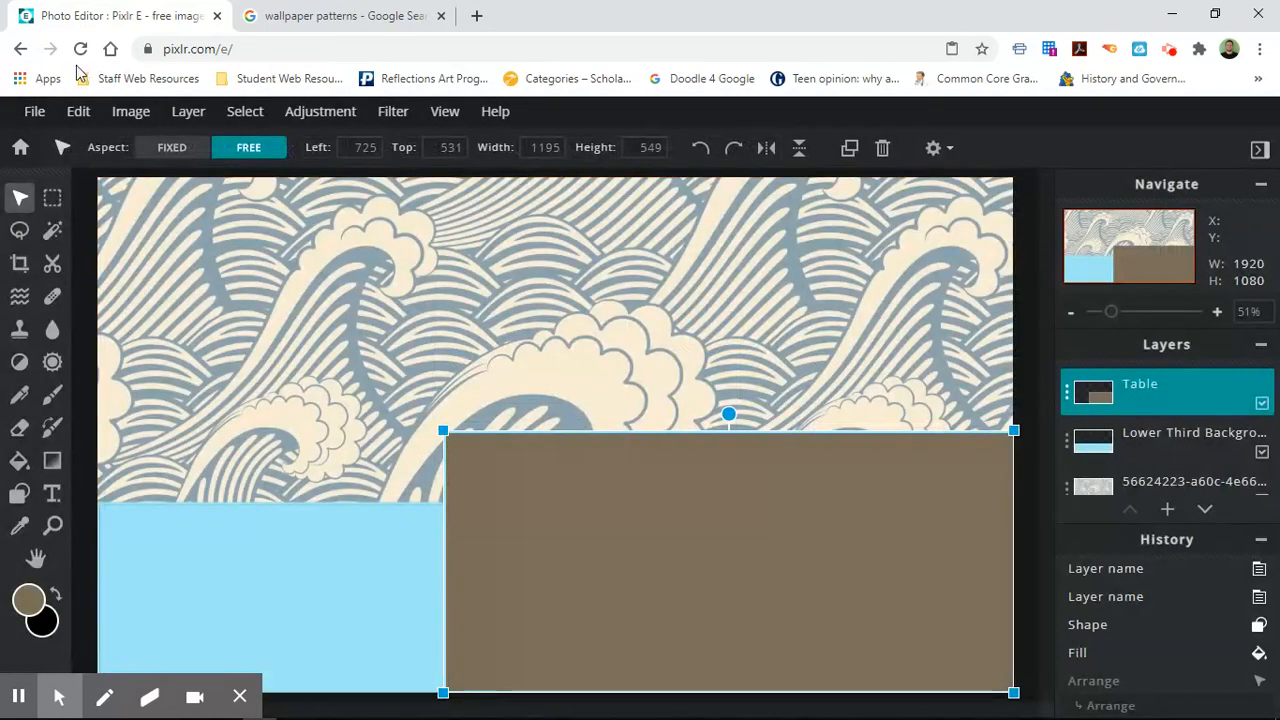
Free distort the table into a trapezoid with upper corners about (925, 611) and (1775, 605) and lower-left corner about (643, 1080), and apply it.
click(78, 112)
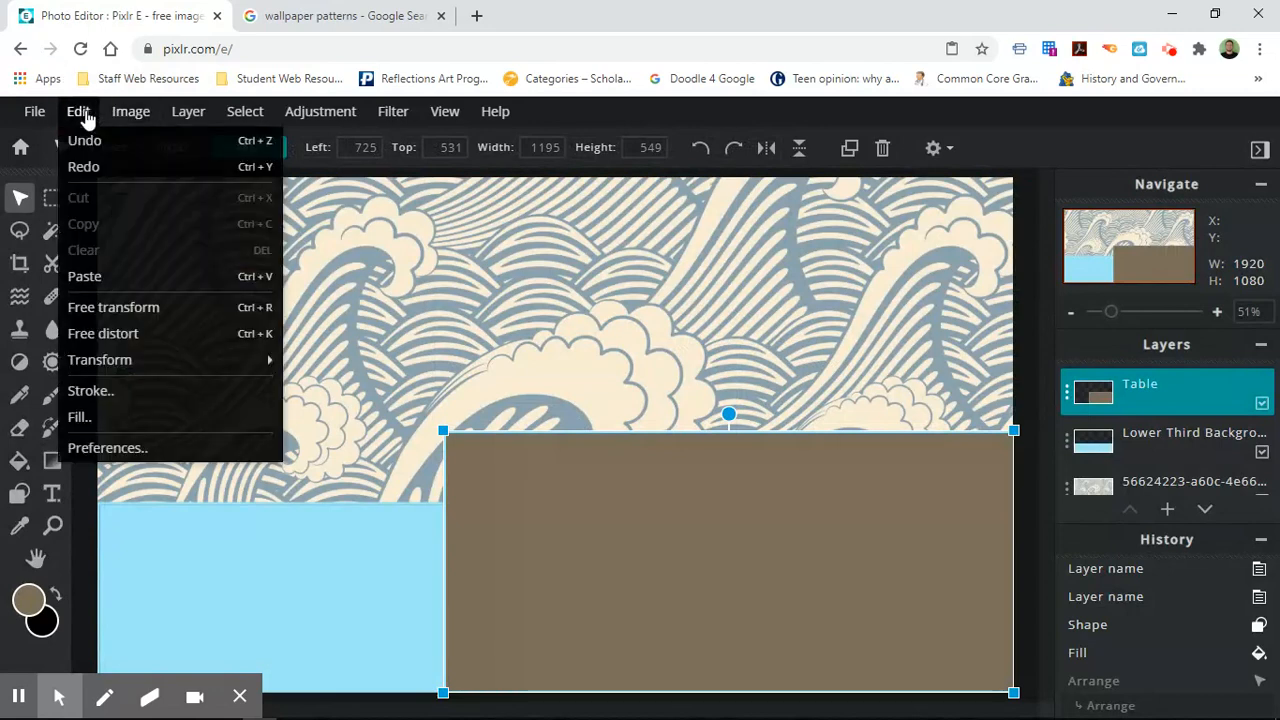
click(123, 332)
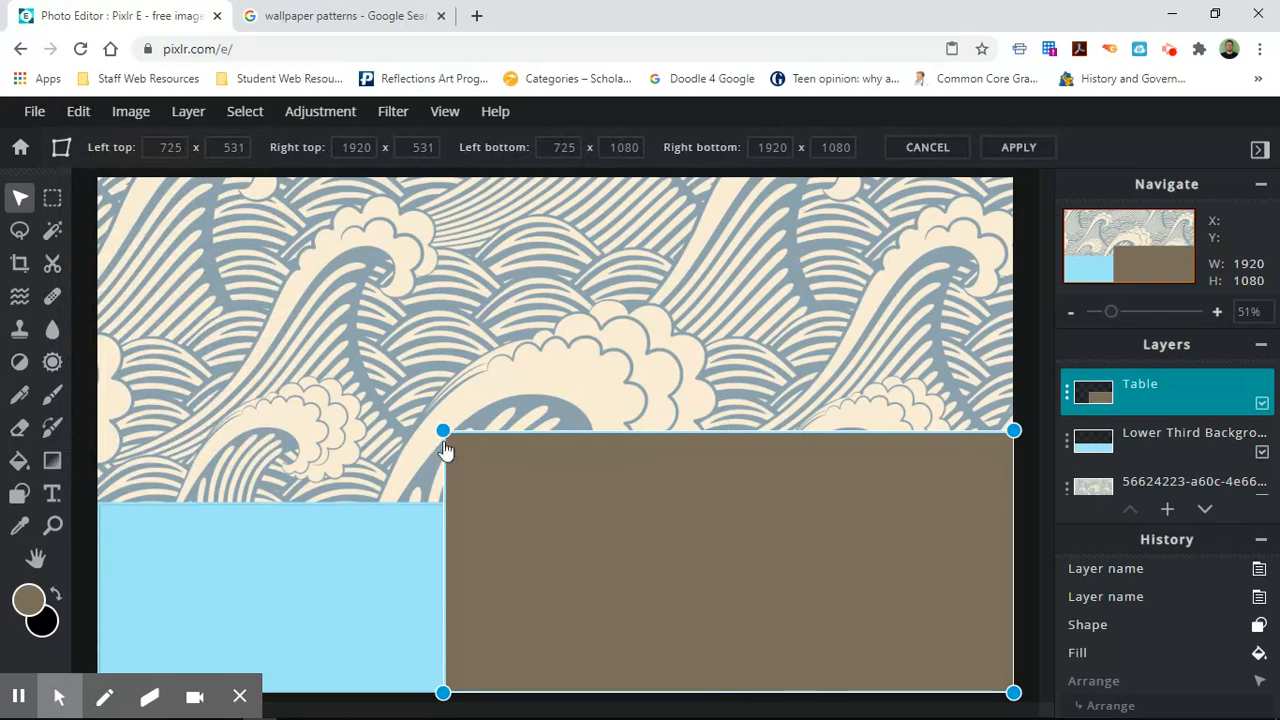
drag(445, 432, 540, 478)
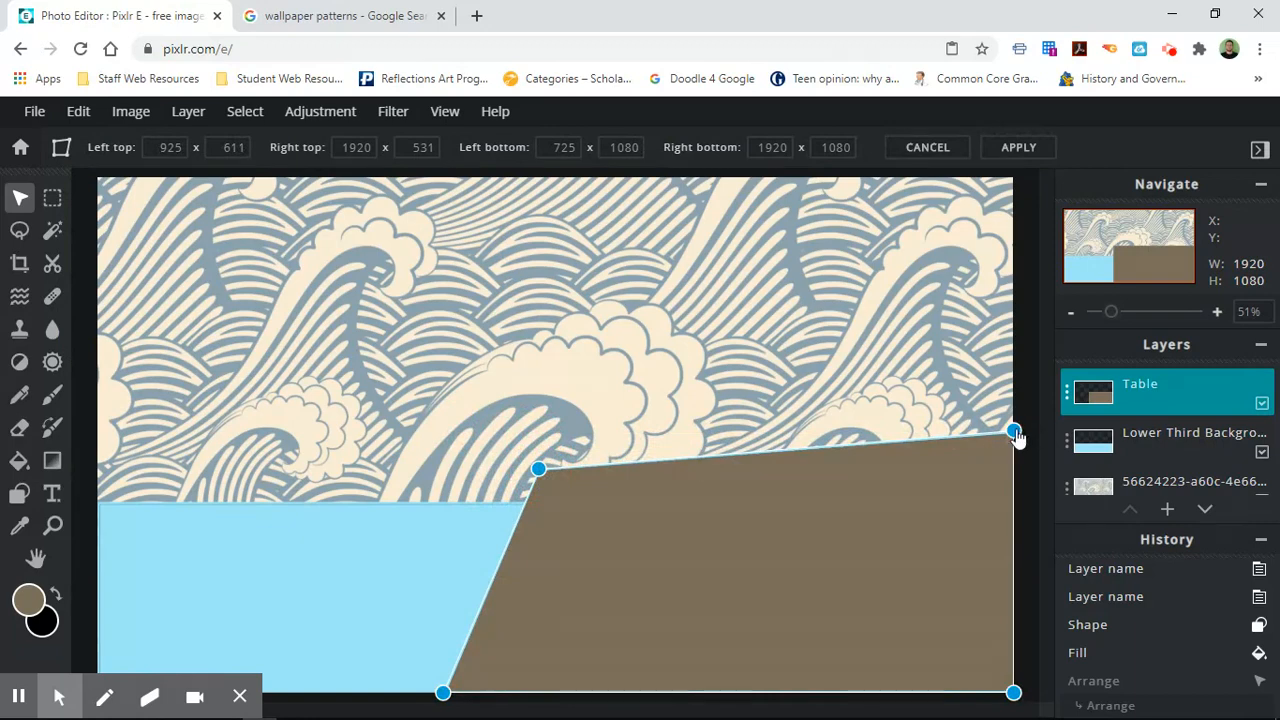
drag(1015, 436, 945, 452)
drag(947, 470, 947, 474)
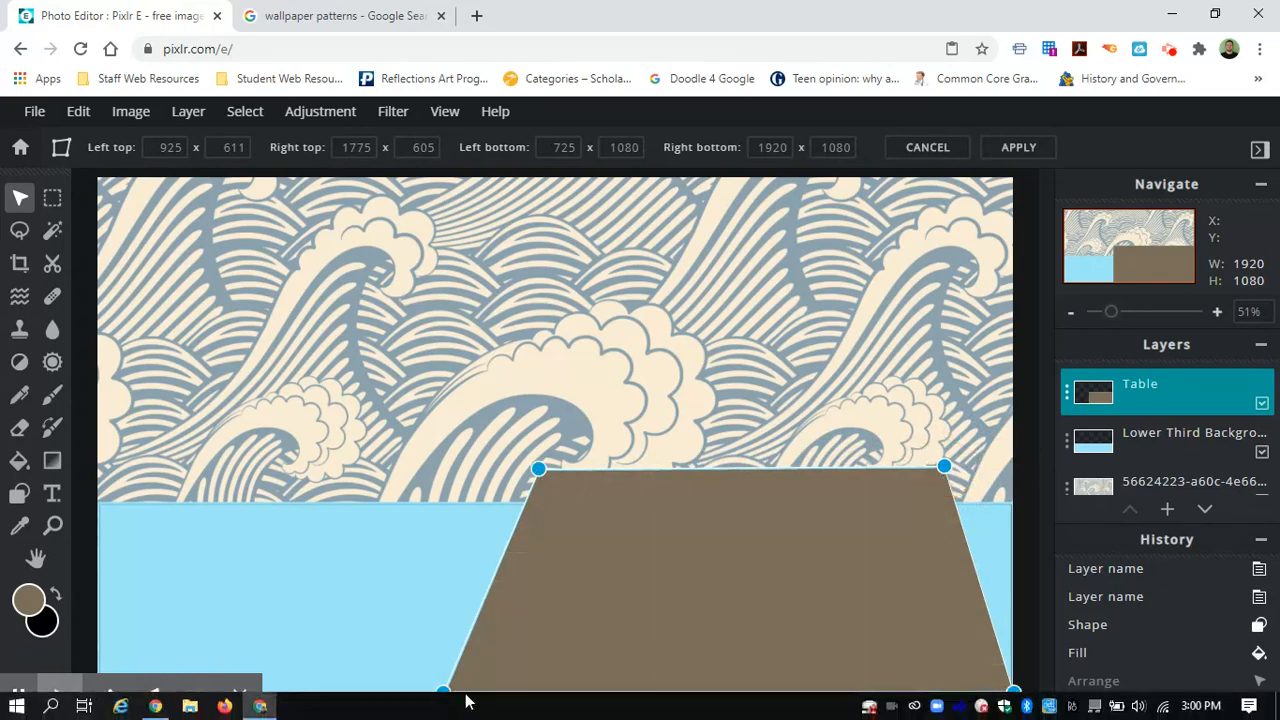
drag(443, 692, 403, 693)
click(240, 697)
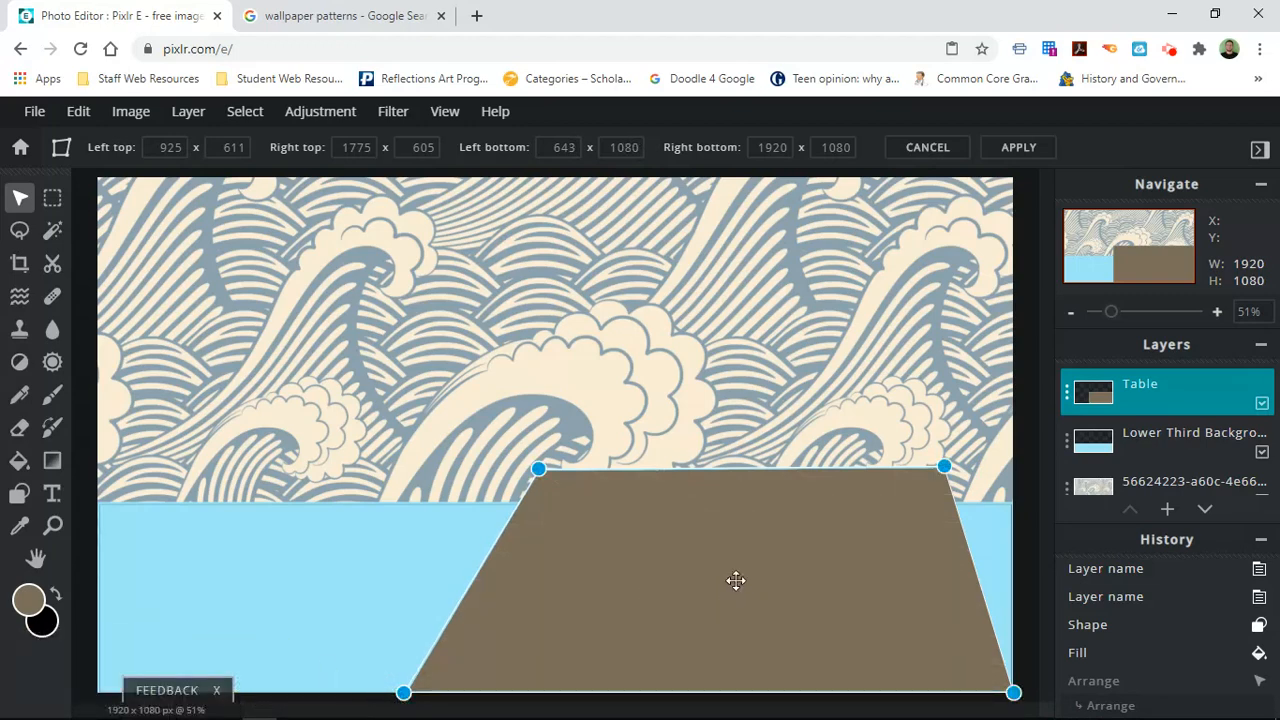
click(1016, 151)
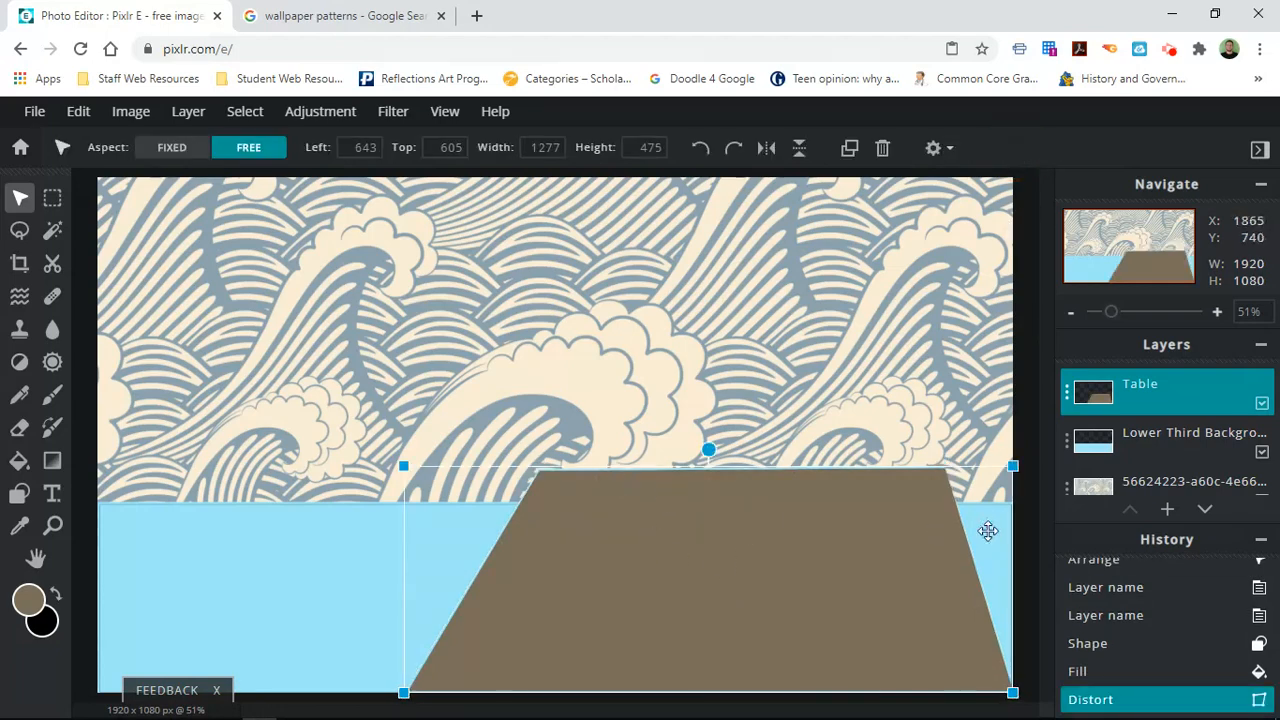
click(1129, 486)
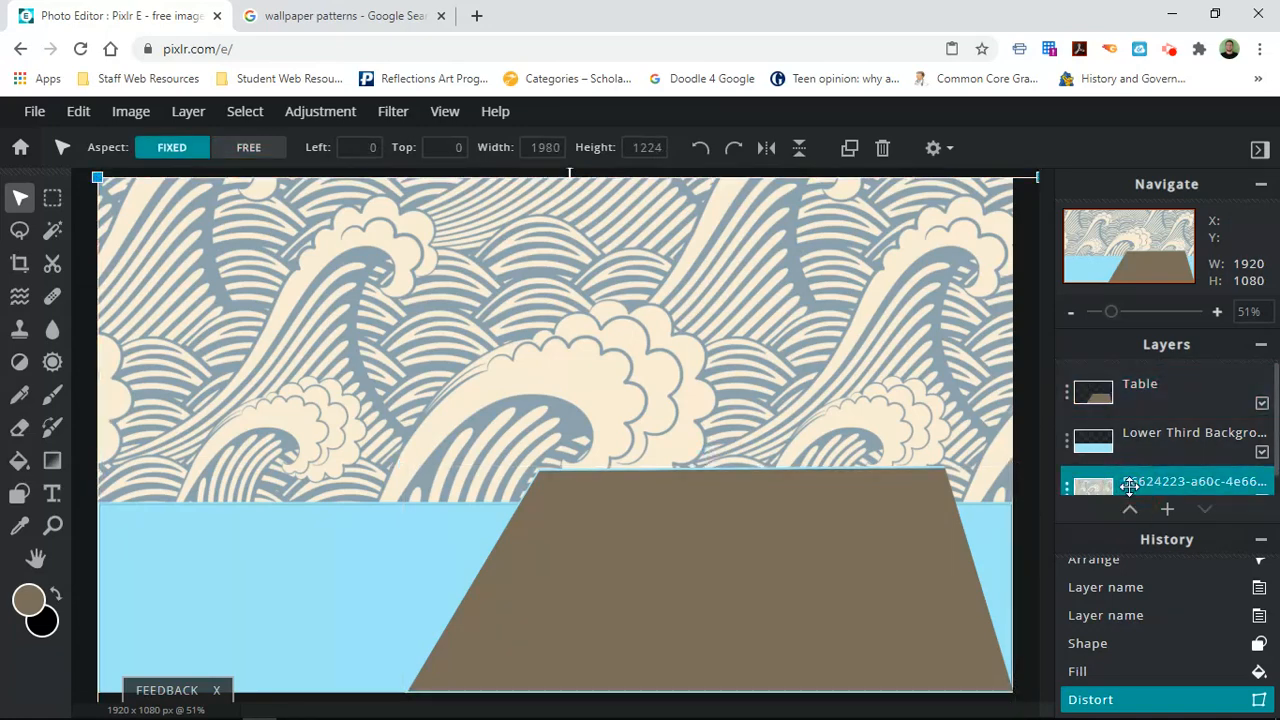
click(1147, 435)
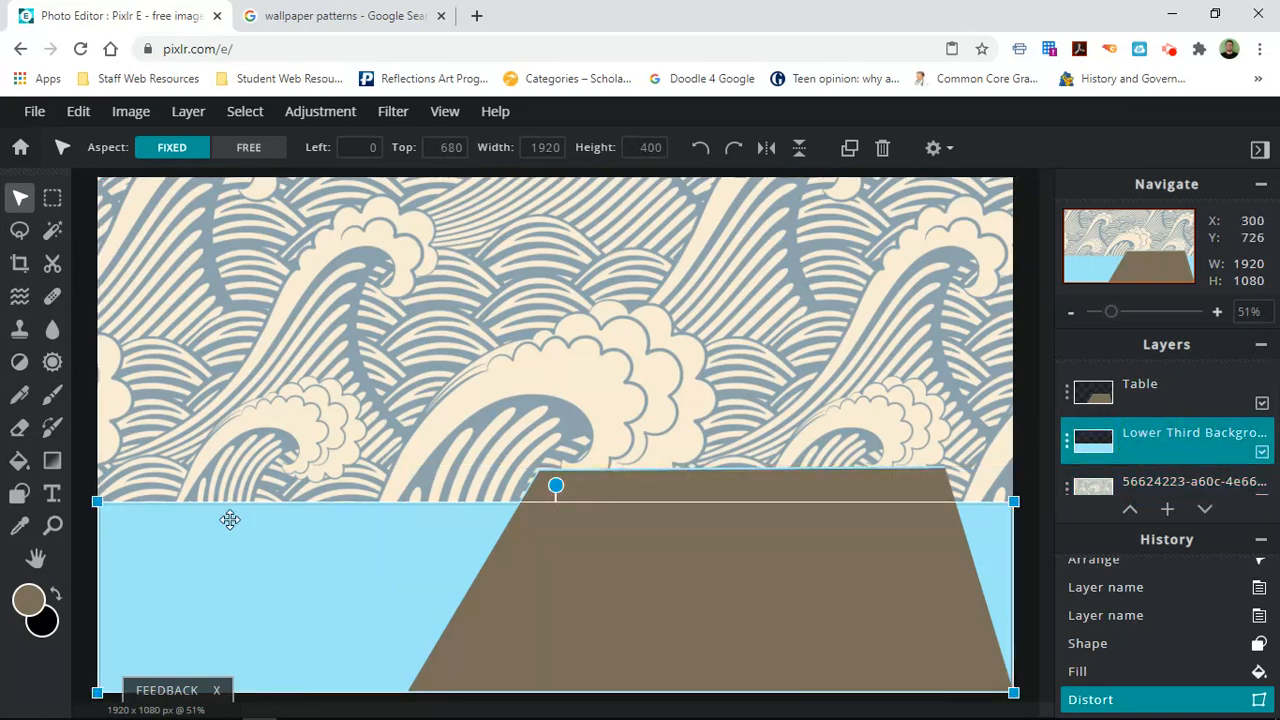
click(17, 495)
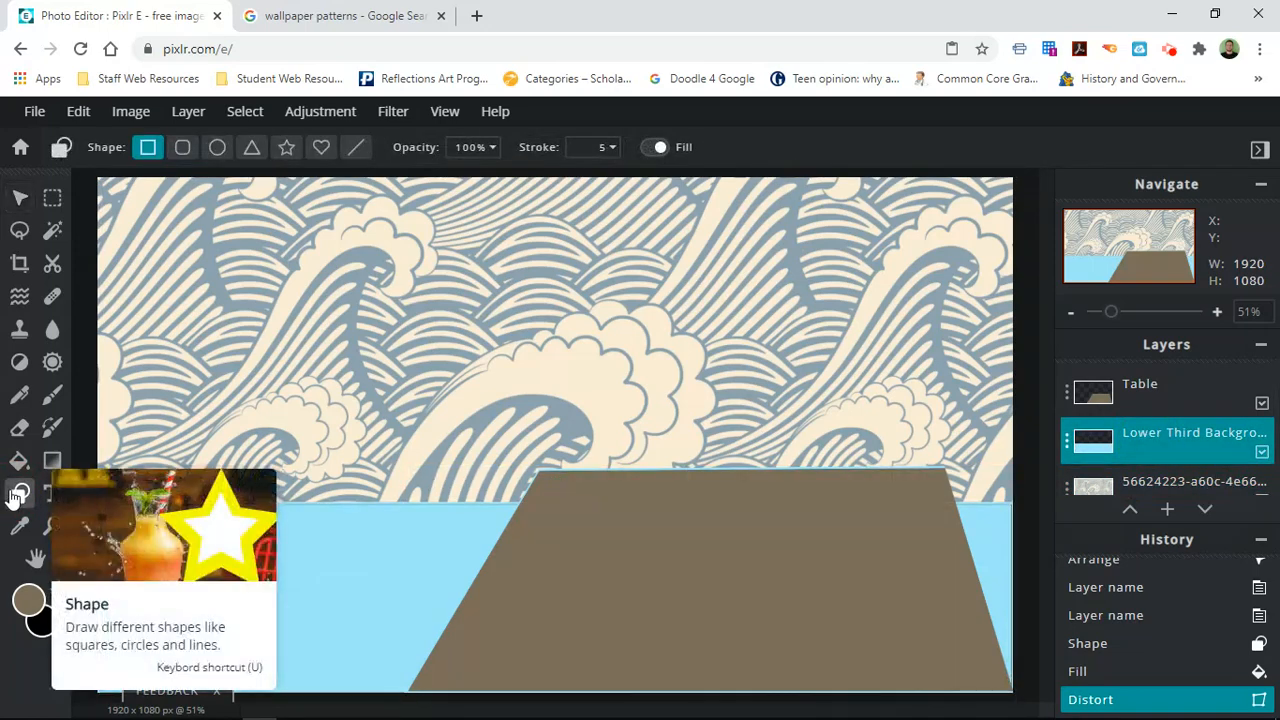
click(1124, 396)
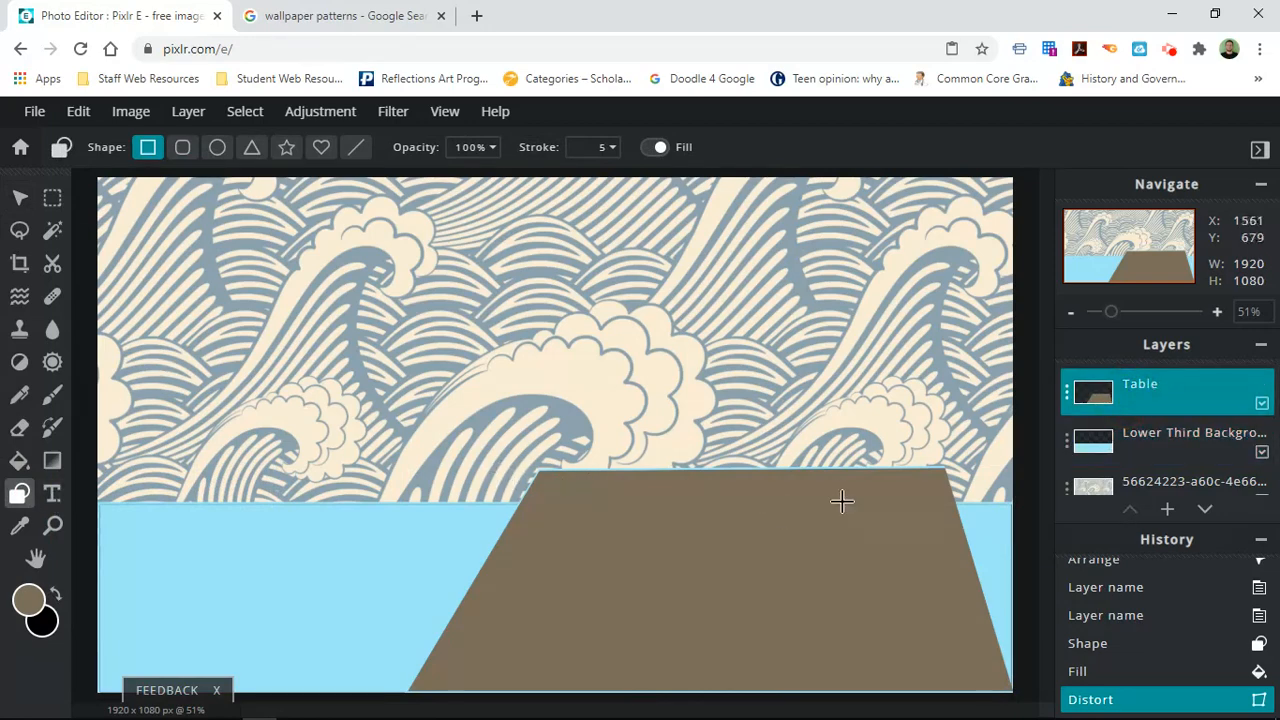
click(80, 113)
click(1165, 512)
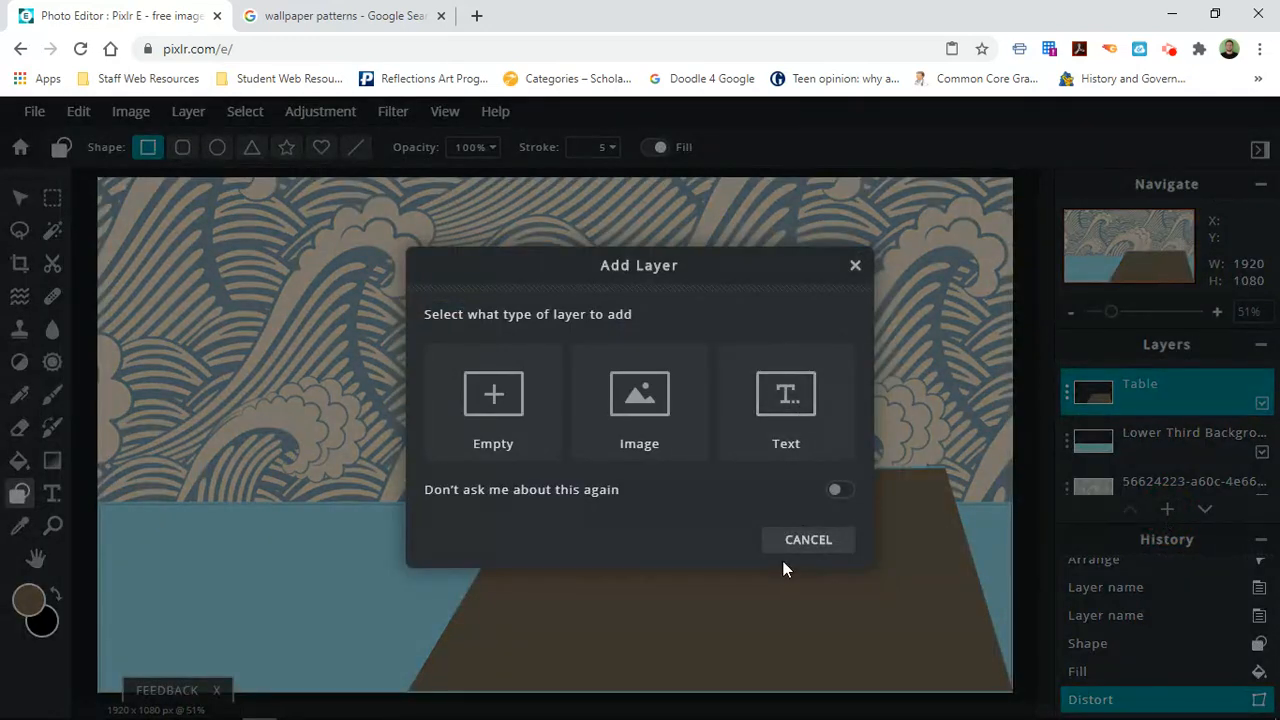
click(854, 266)
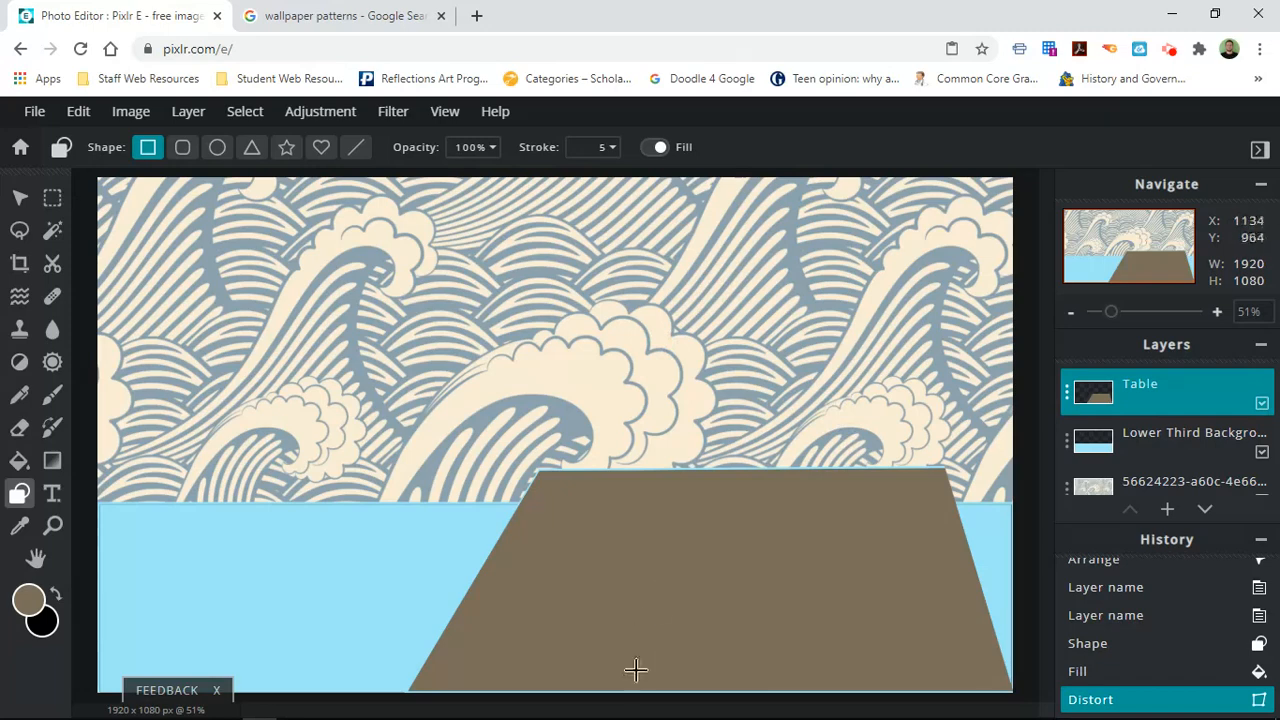
Add the toilet paper photo IMG_3202.jpg from Downloads as a new image layer above the Table layer.
click(1166, 510)
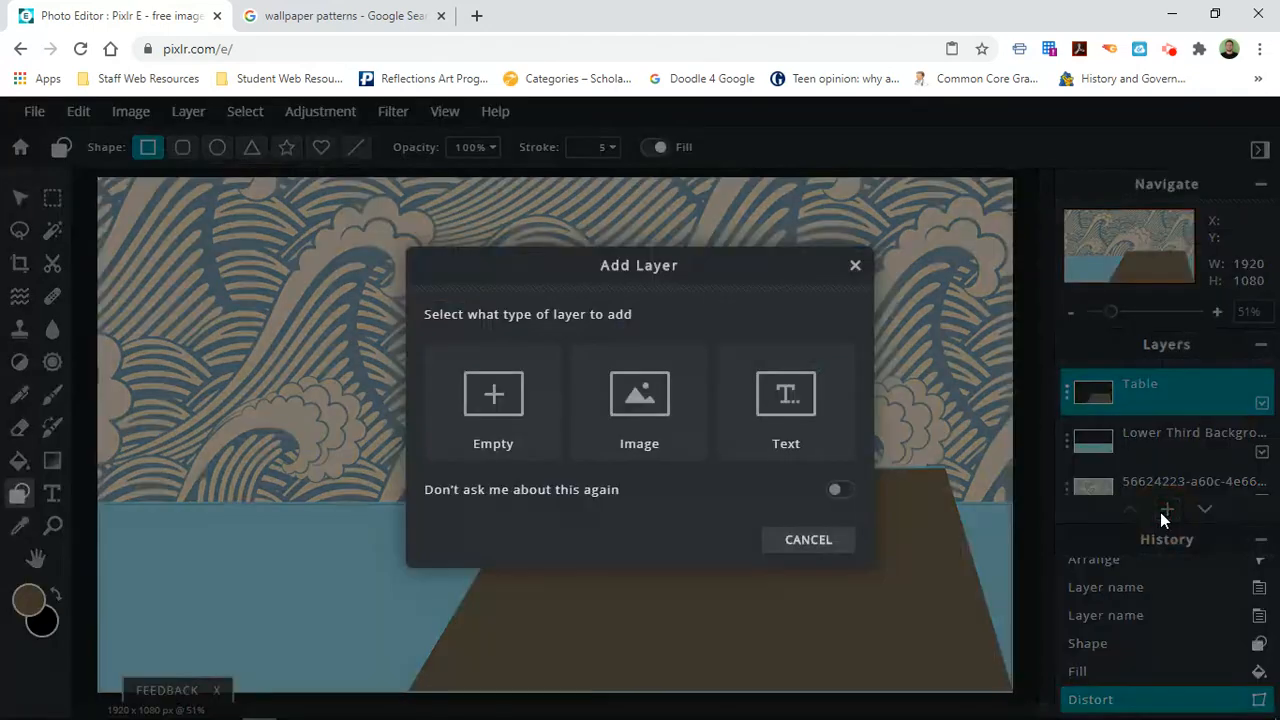
click(639, 396)
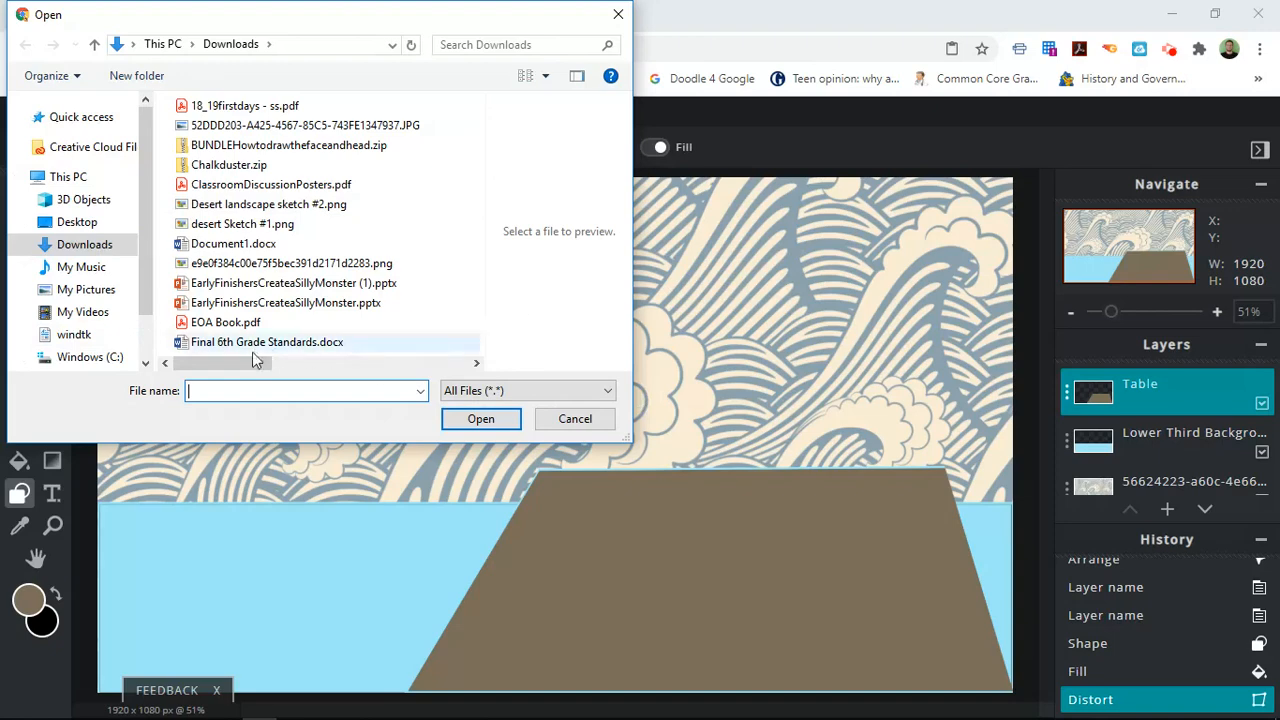
drag(245, 364, 349, 374)
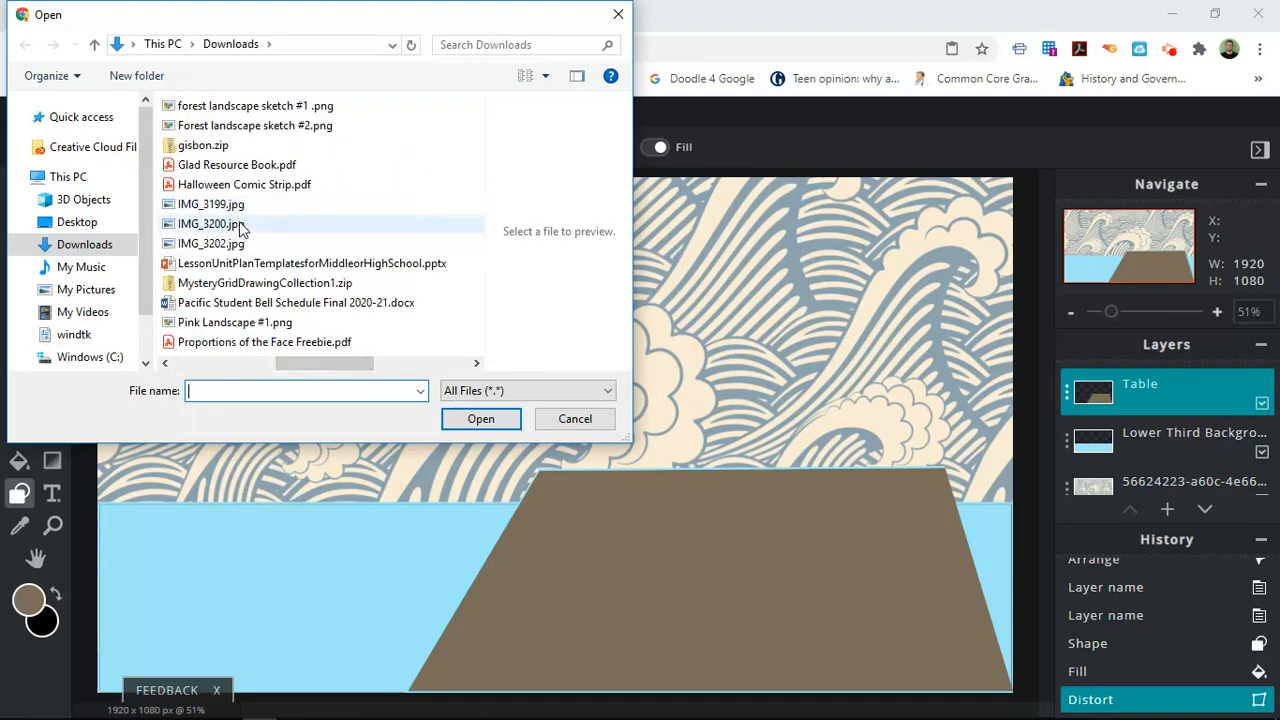
click(234, 245)
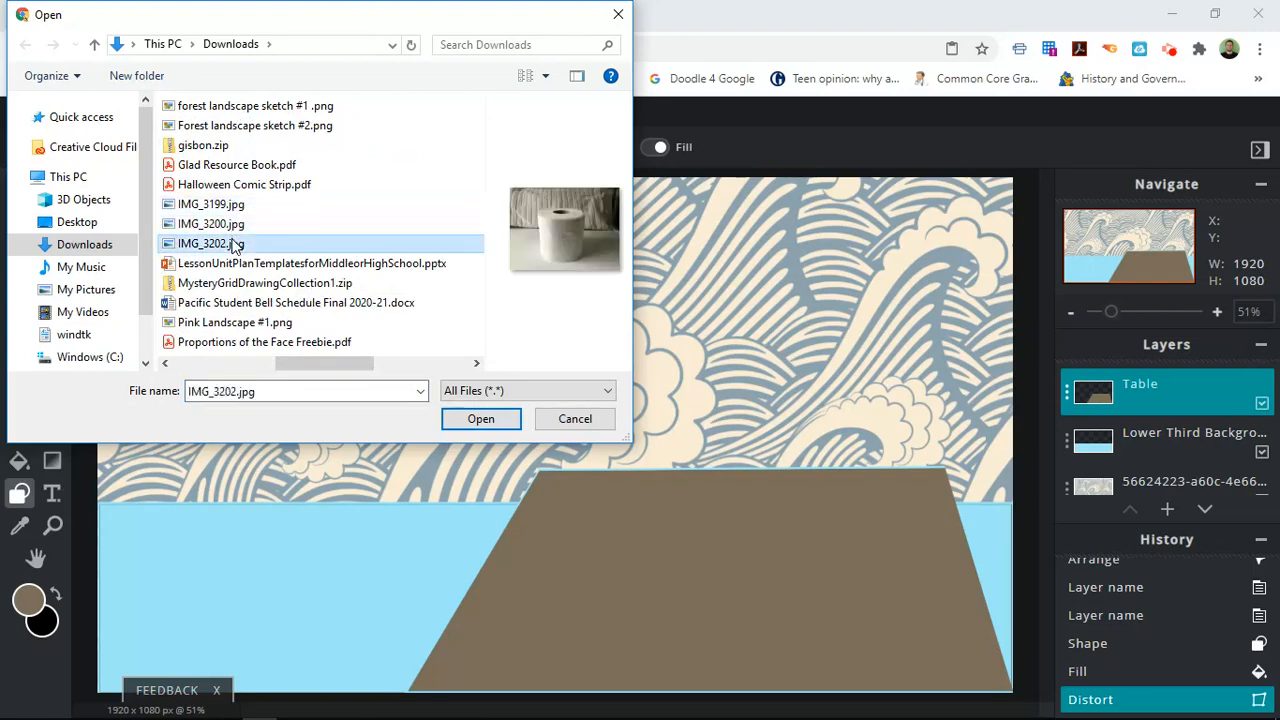
click(489, 424)
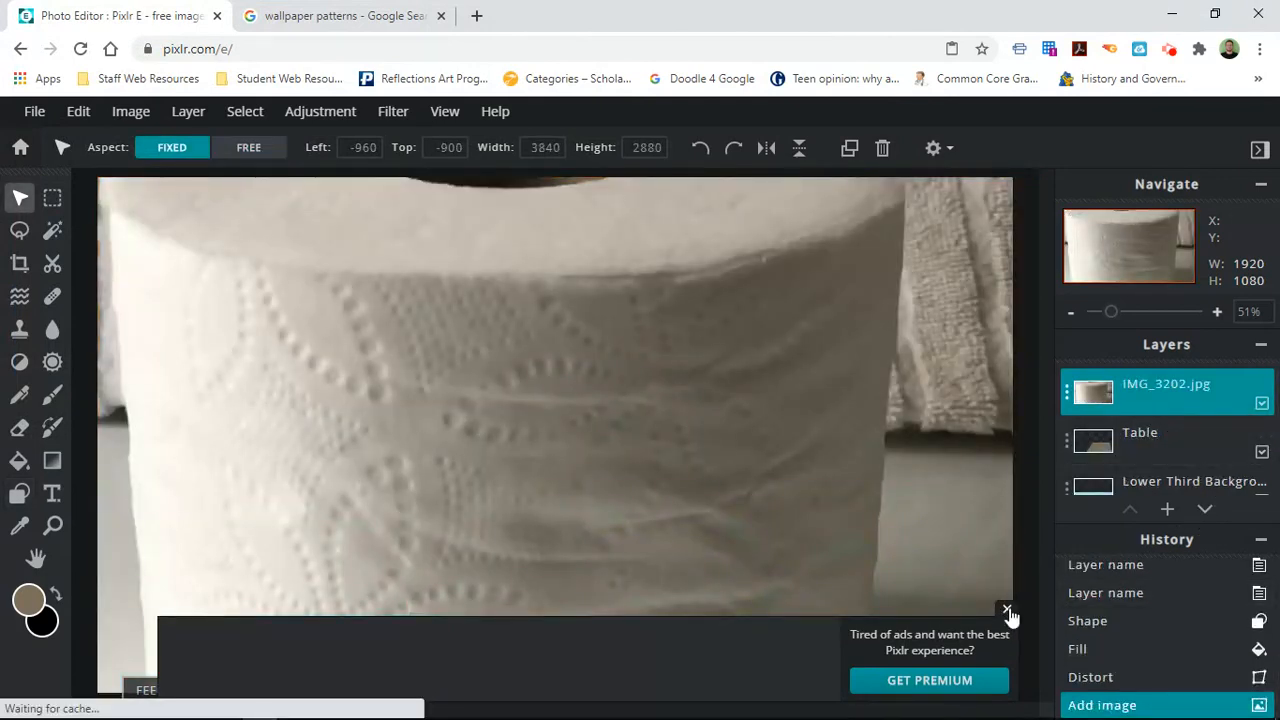
click(1006, 610)
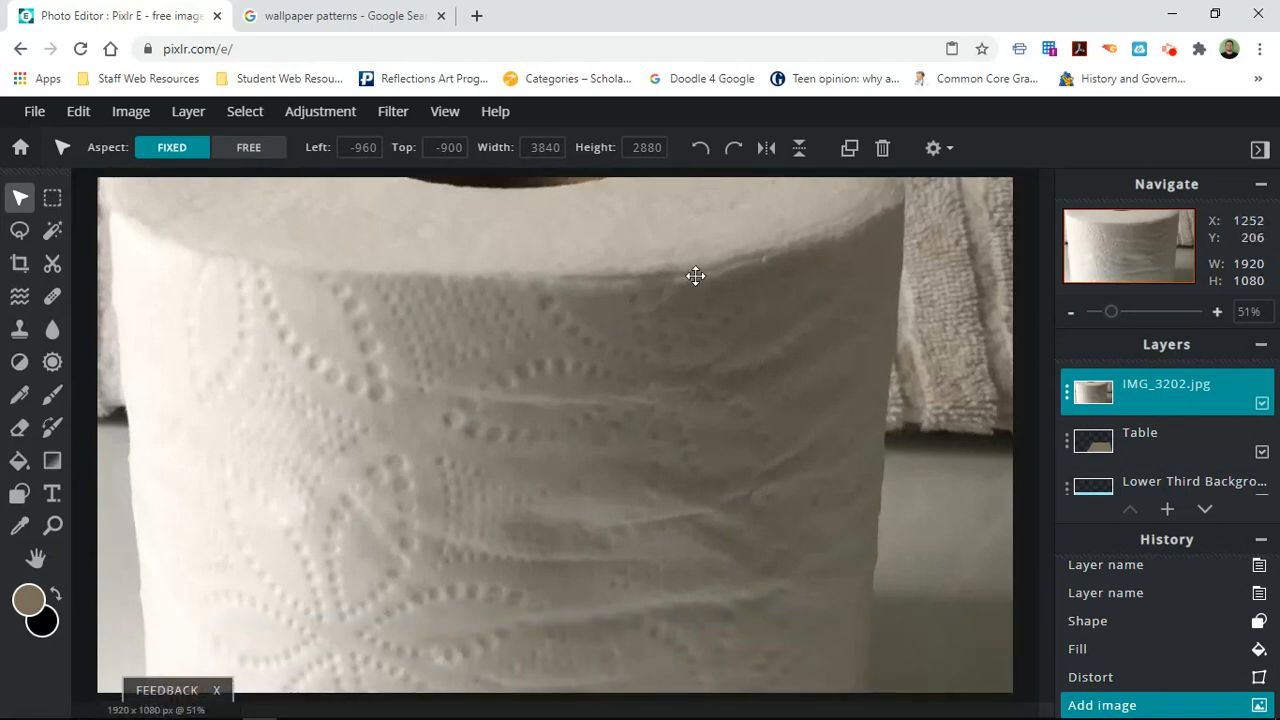
Scale the toilet paper photo to 1980 px wide with fixed aspect, and move it to about left 138, top -370.
click(551, 147)
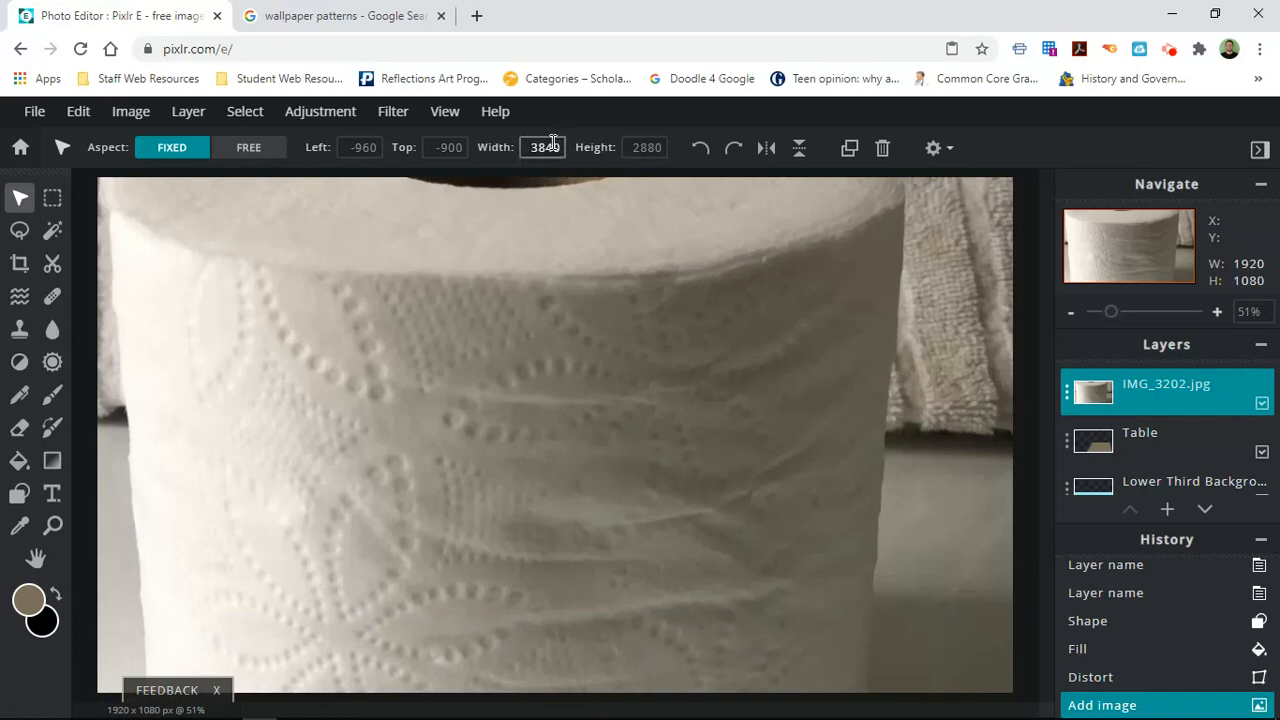
double_click(553, 145)
text(1880)
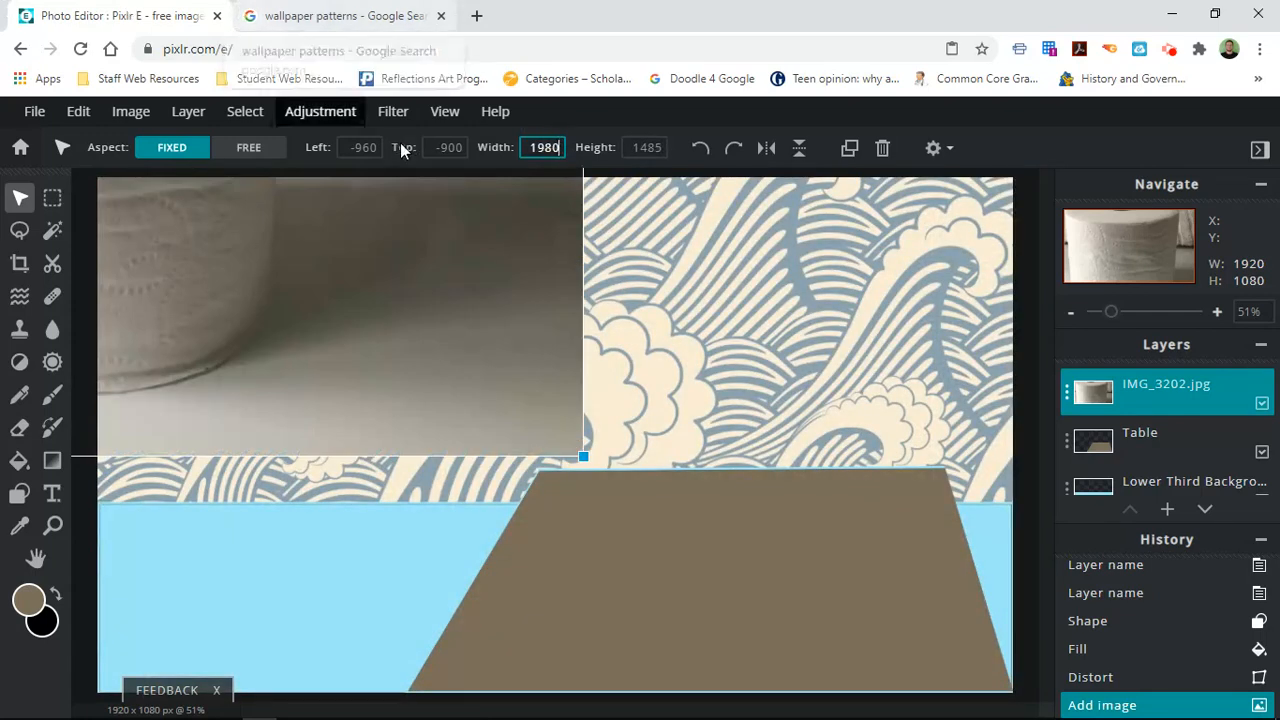
drag(486, 210, 765, 458)
drag(229, 277, 754, 532)
Set the toilet paper photo's width to 900 px with fixed aspect, and move it over the table to about left 747, top 219.
click(545, 147)
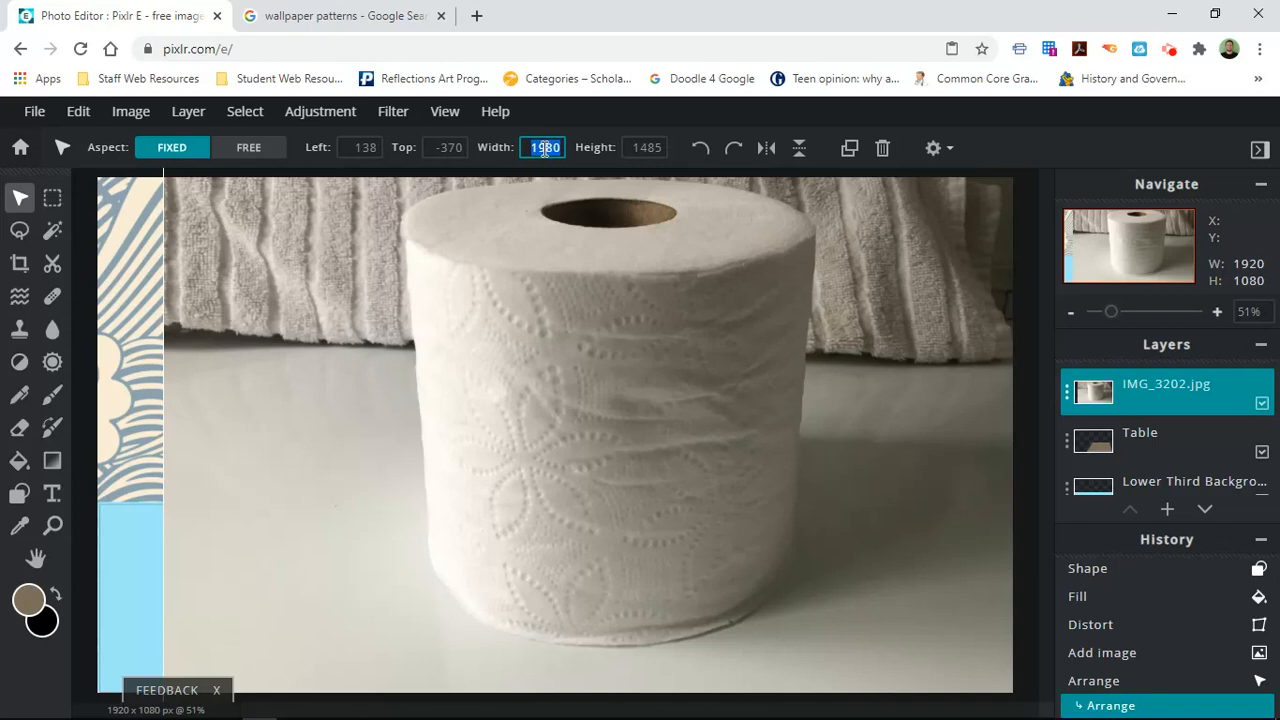
text(900)
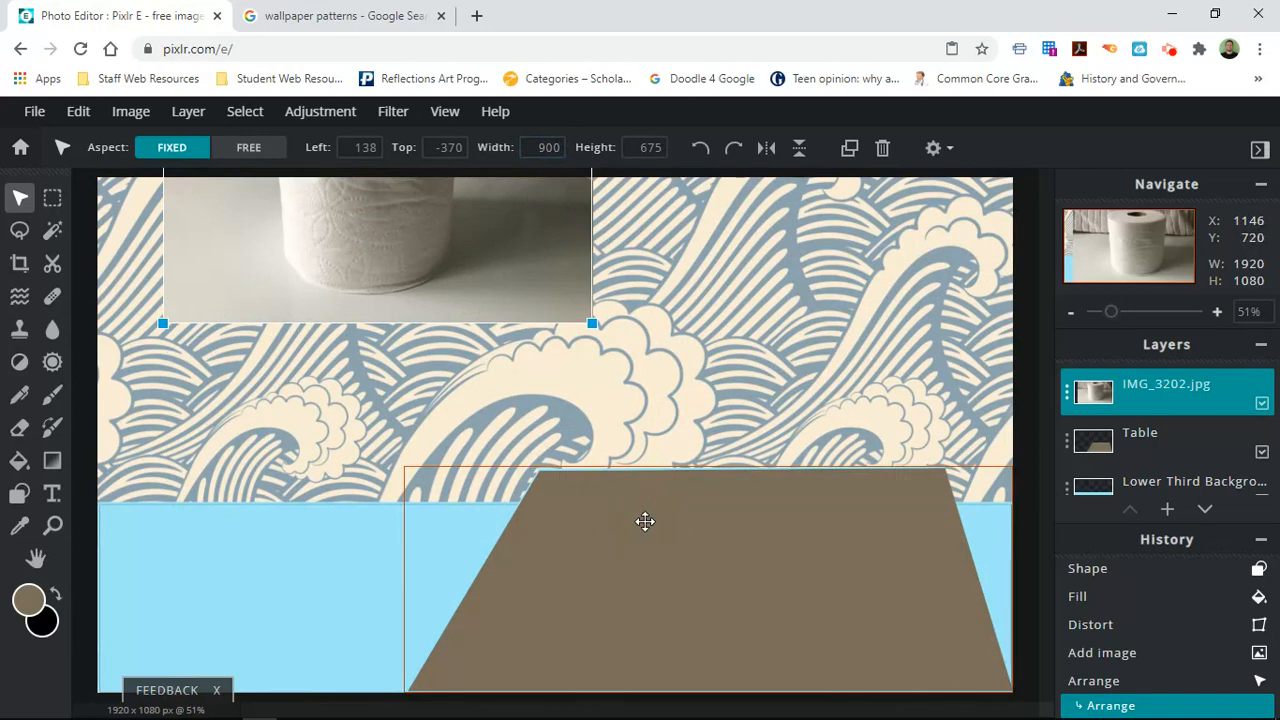
drag(354, 243, 648, 523)
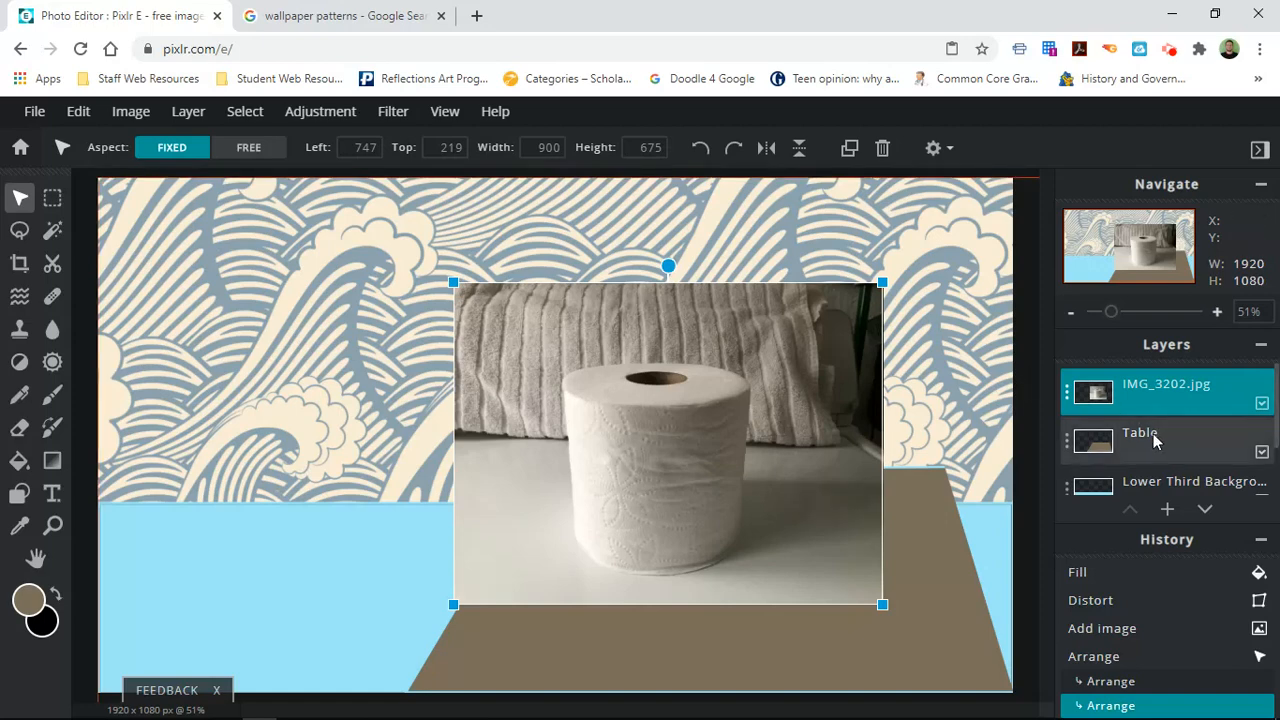
Try to trace the upper-left edge of the toilet paper roll with the freehand Lasso at 200% zoom, and undo the selection.
click(1150, 380)
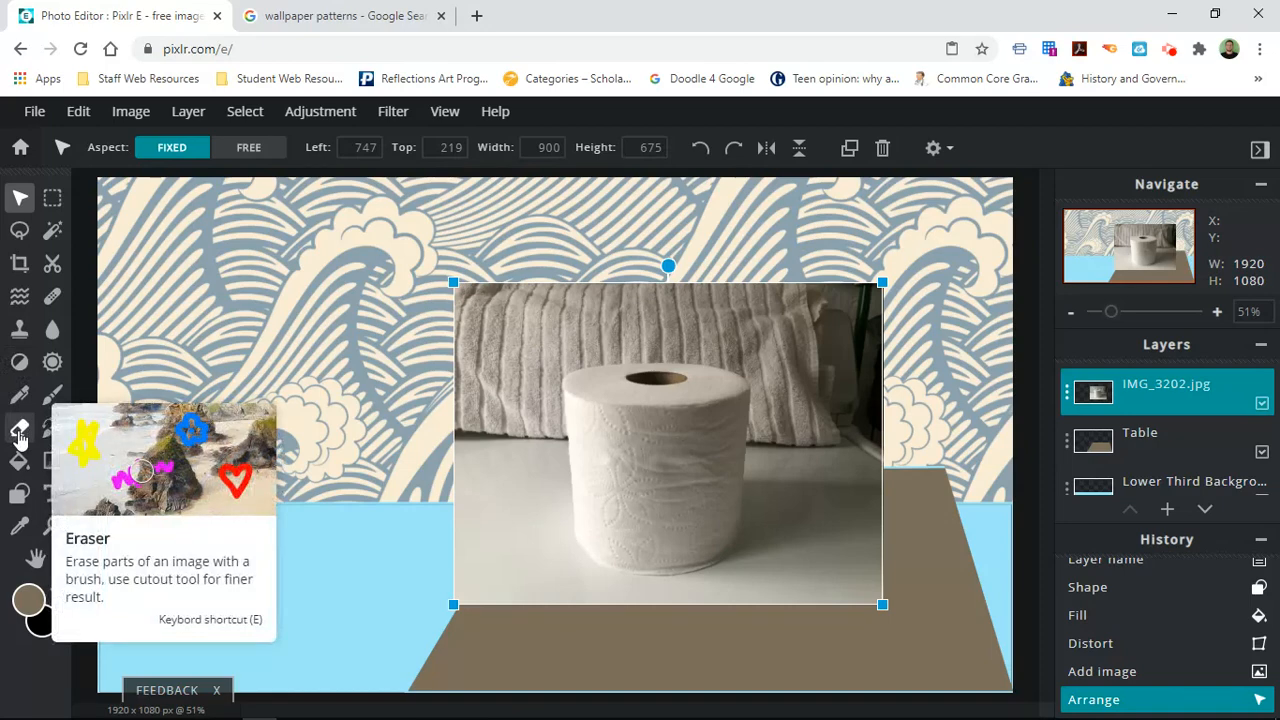
click(20, 232)
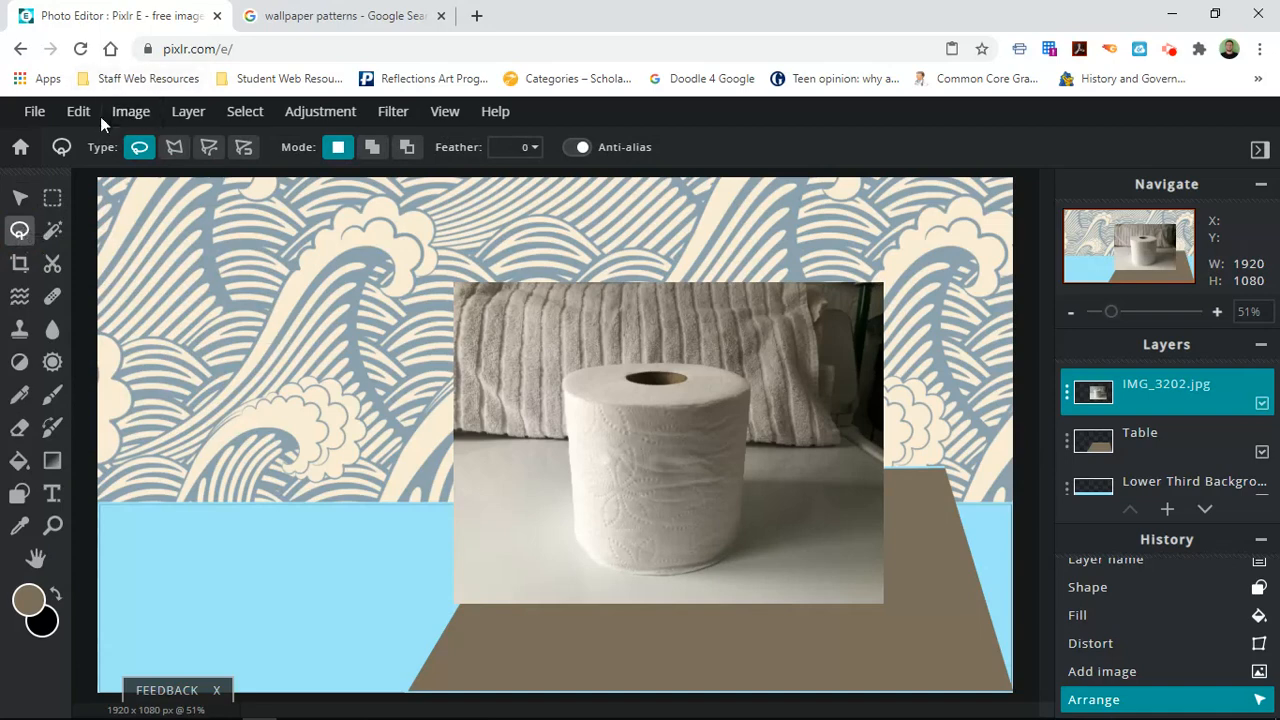
click(441, 112)
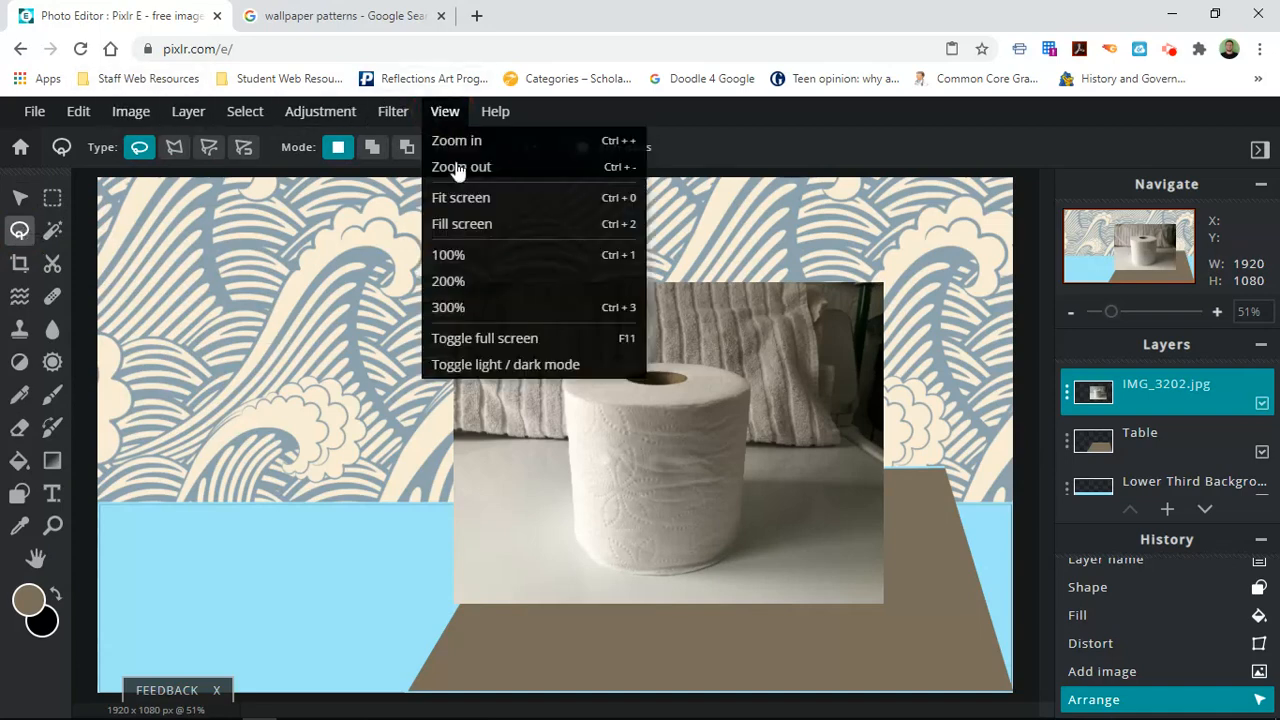
click(455, 277)
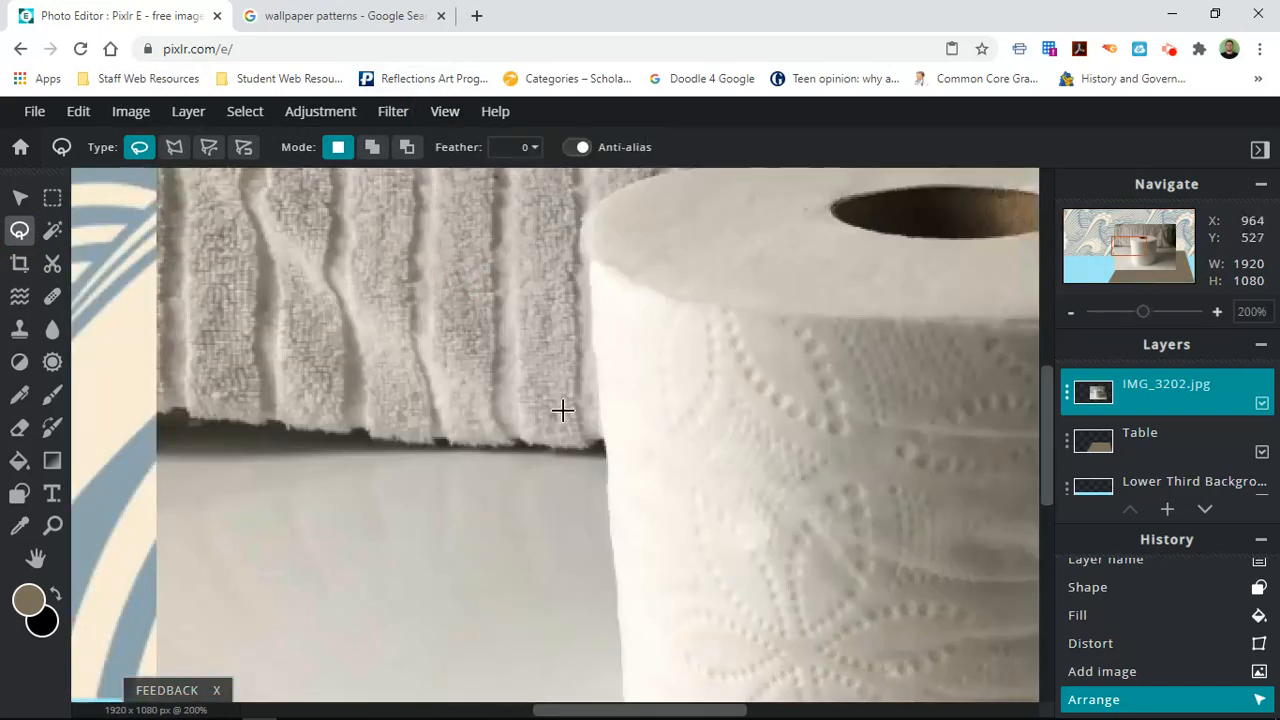
scroll(562, 409, down, 5)
scroll(562, 409, down, 3)
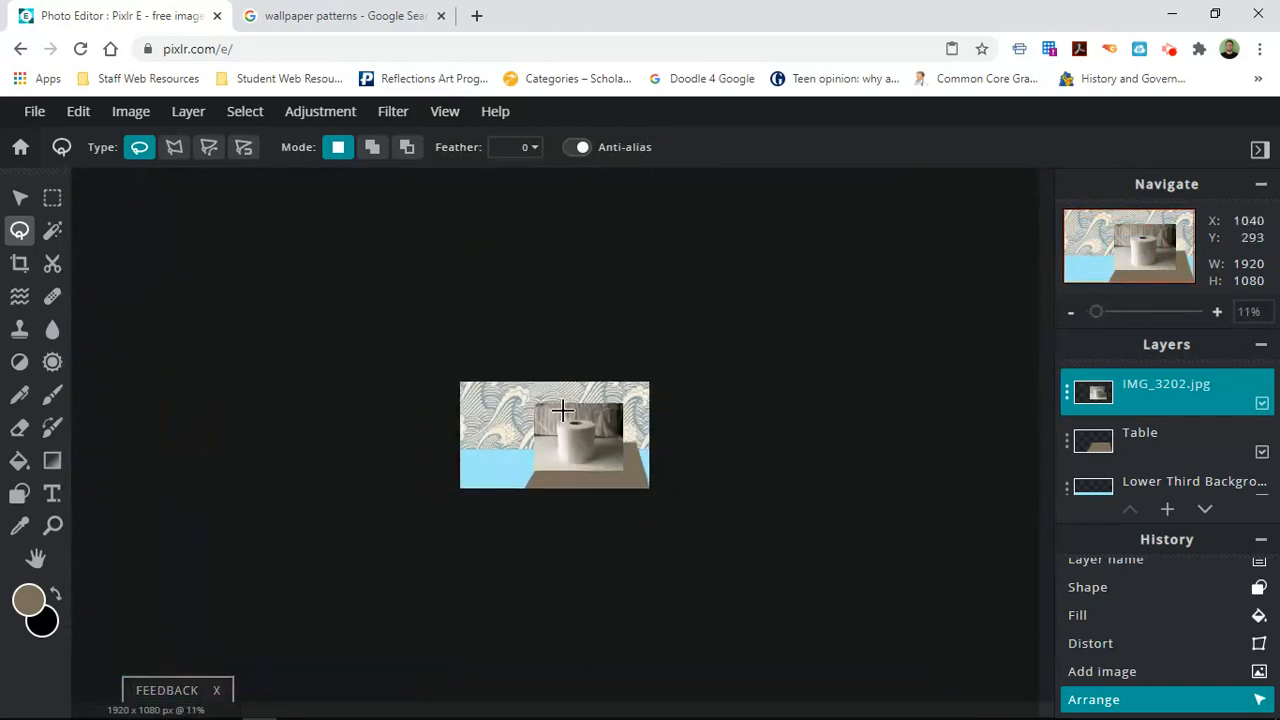
click(446, 111)
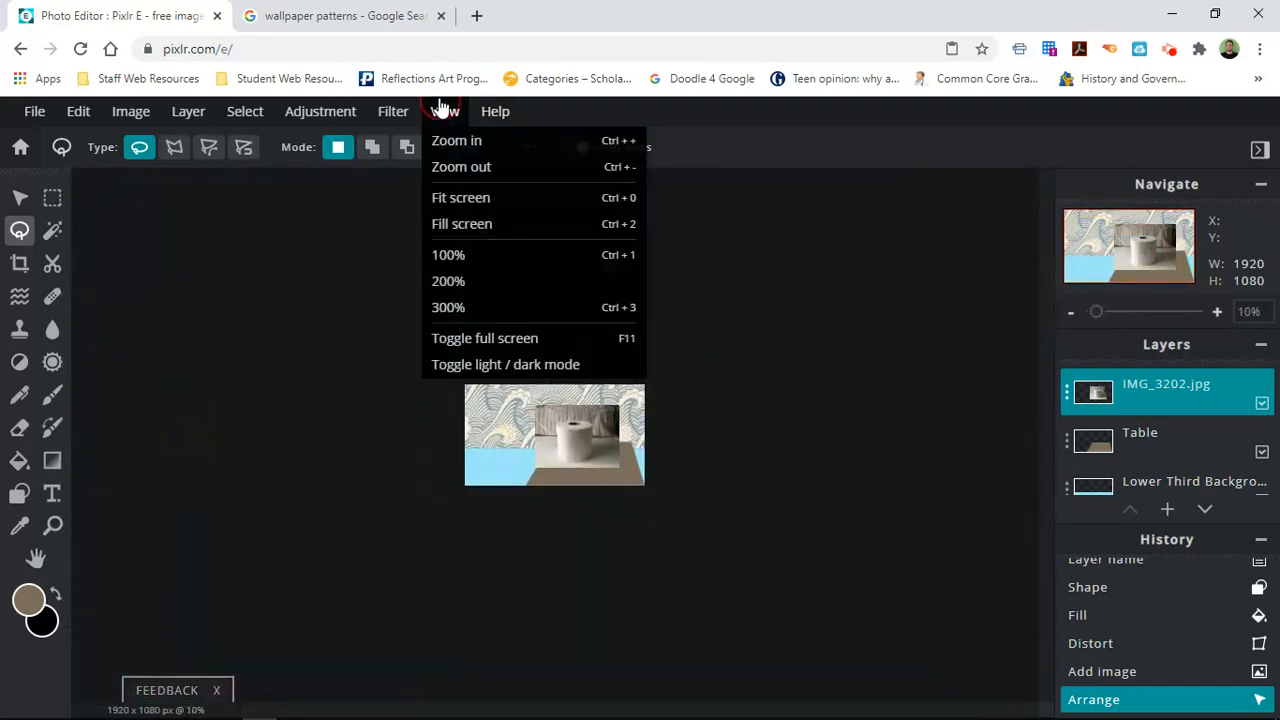
click(474, 281)
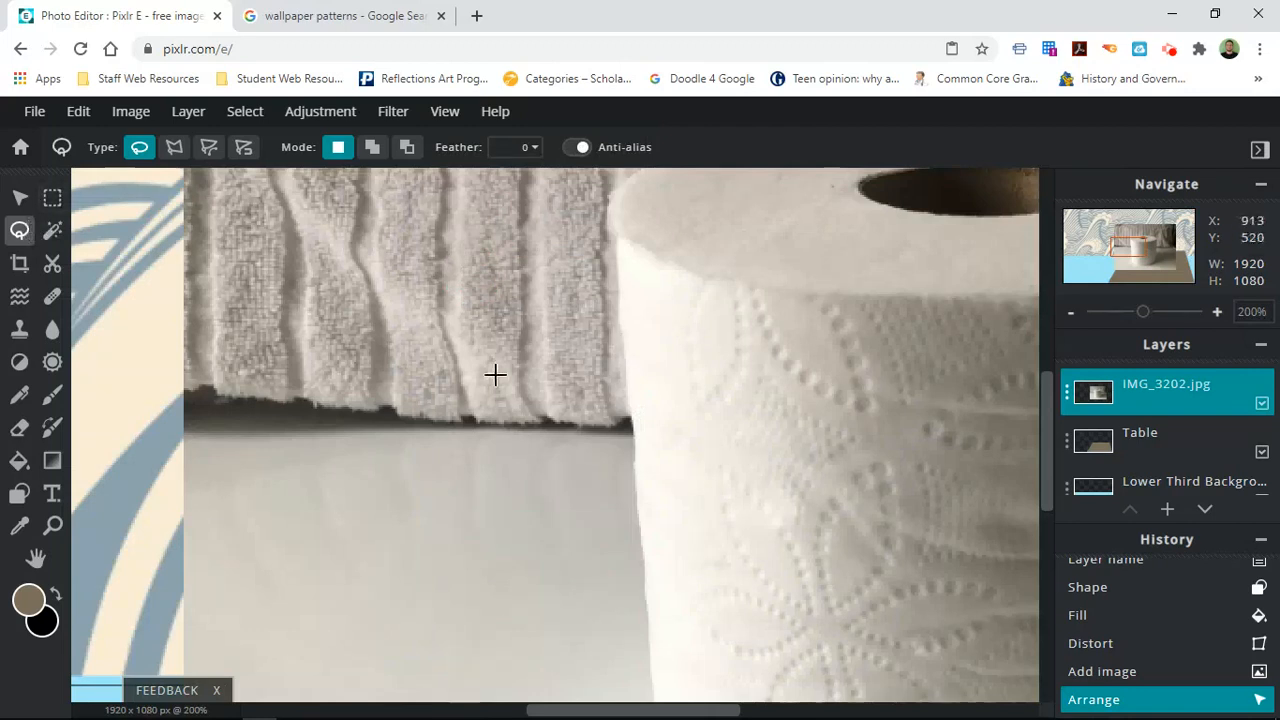
click(620, 359)
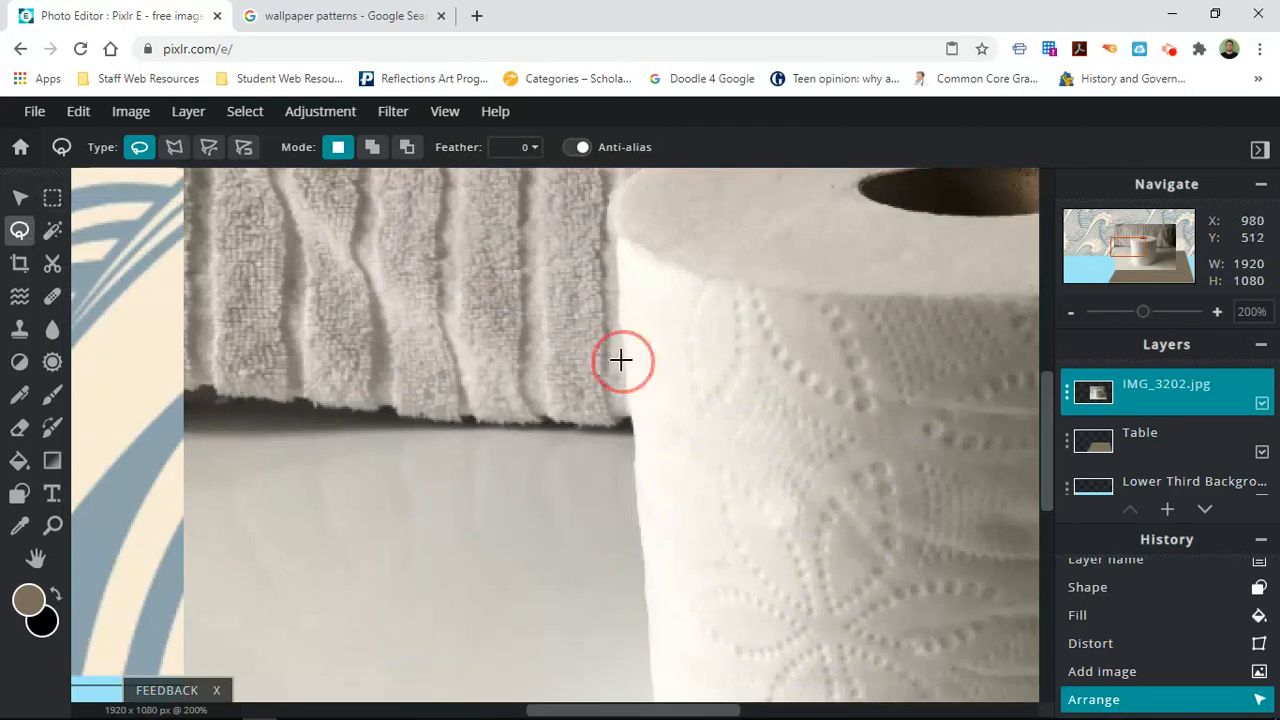
mouse_move(620, 359)
mouse_down()
mouse_move(599, 196)
mouse_move(641, 171)
mouse_up()
scroll(709, 215, down, 5)
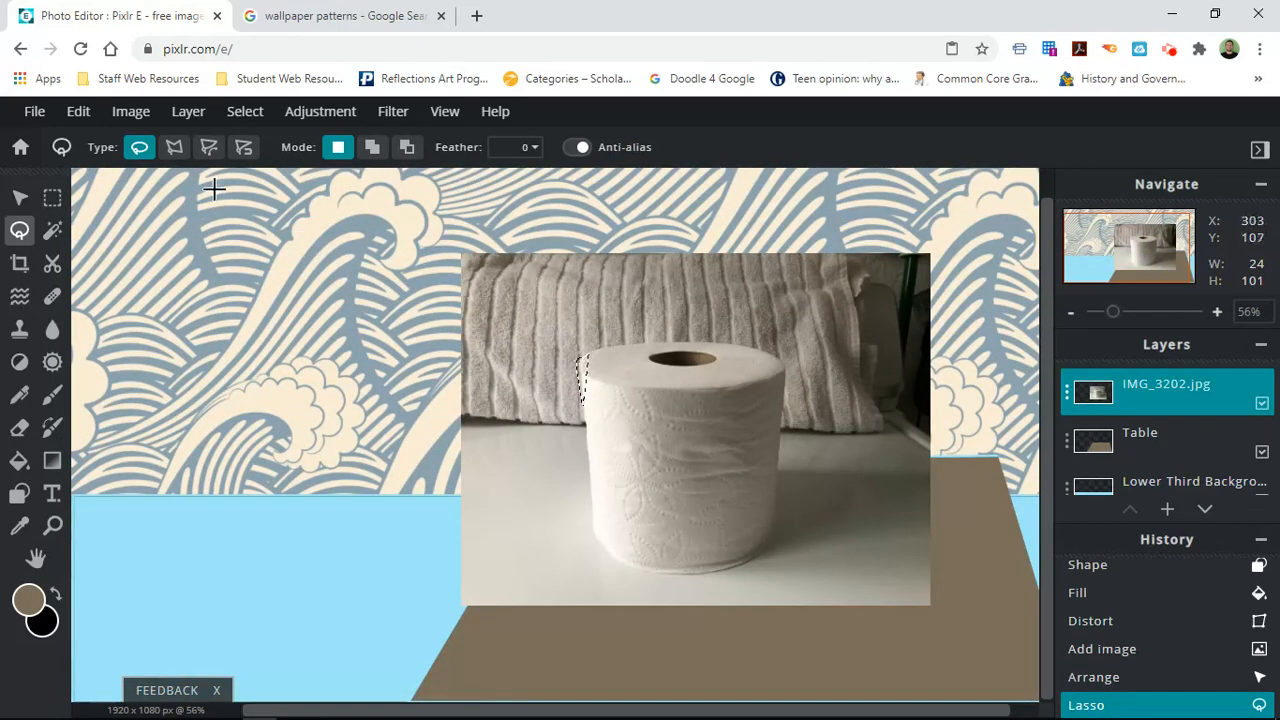
click(77, 112)
click(75, 137)
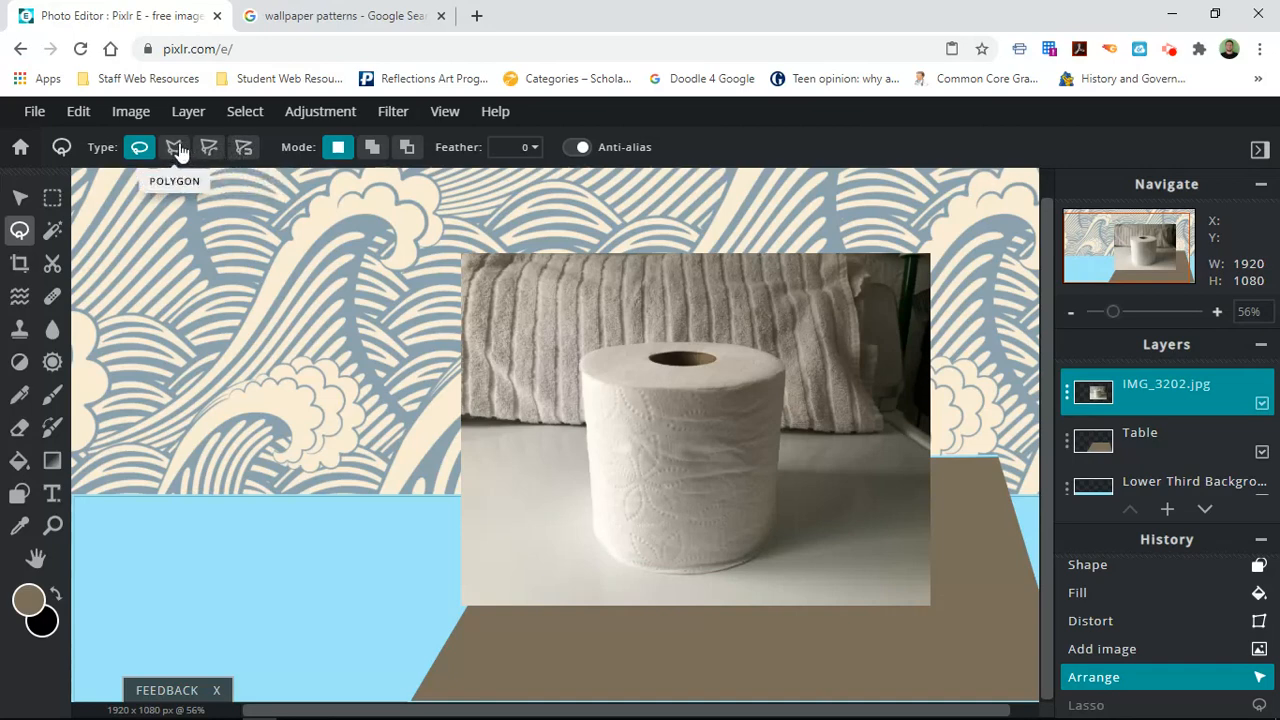
Try to outline the whole toilet paper roll with the magnetic freehand Lasso, and undo the selection.
click(243, 148)
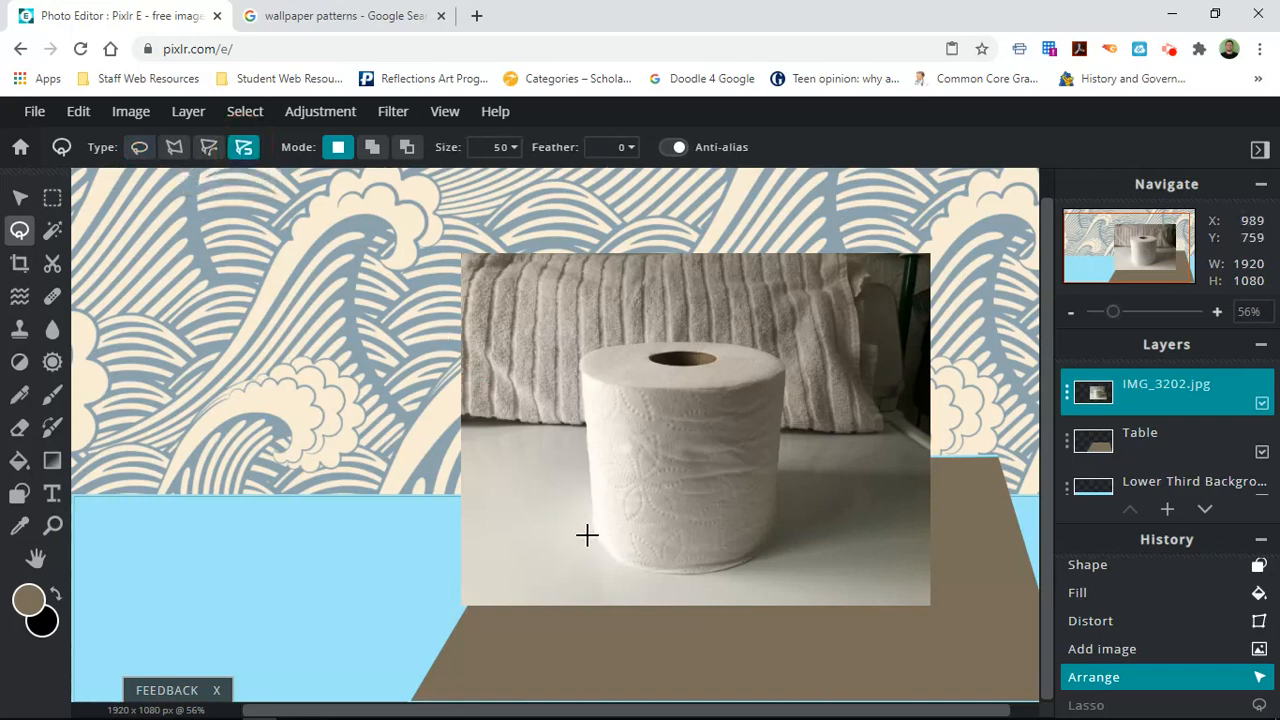
mouse_move(590, 535)
mouse_down()
mouse_move(582, 337)
mouse_move(700, 306)
mouse_move(796, 332)
mouse_move(794, 530)
mouse_move(777, 569)
mouse_move(723, 603)
mouse_move(621, 596)
mouse_move(591, 580)
mouse_move(592, 537)
mouse_up()
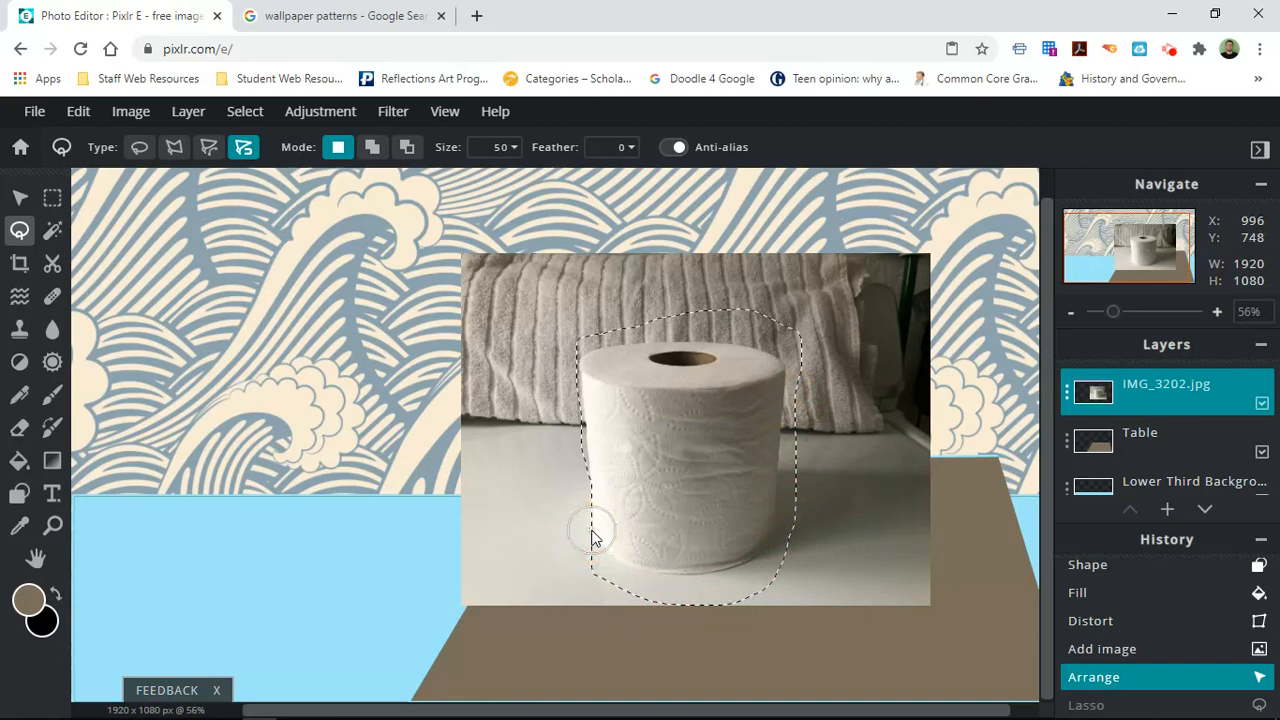
mouse_move(528, 510)
mouse_down()
mouse_move(609, 537)
mouse_move(590, 533)
mouse_up()
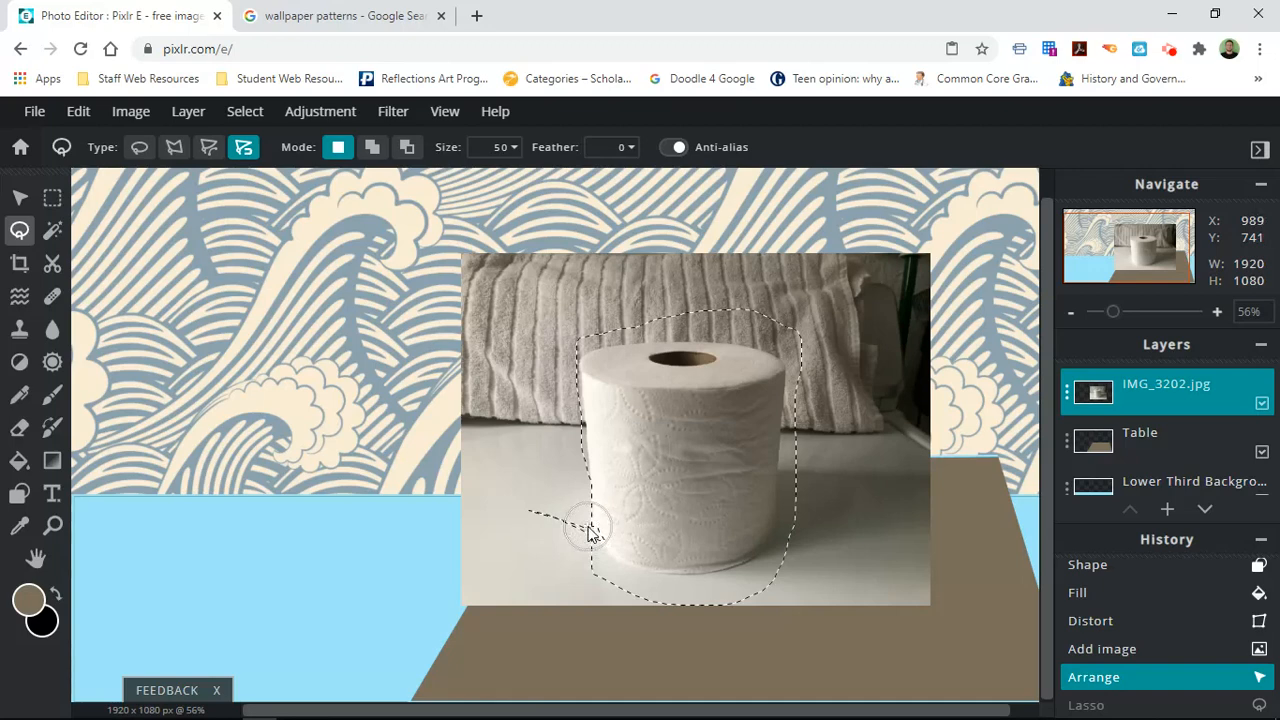
double_click(588, 526)
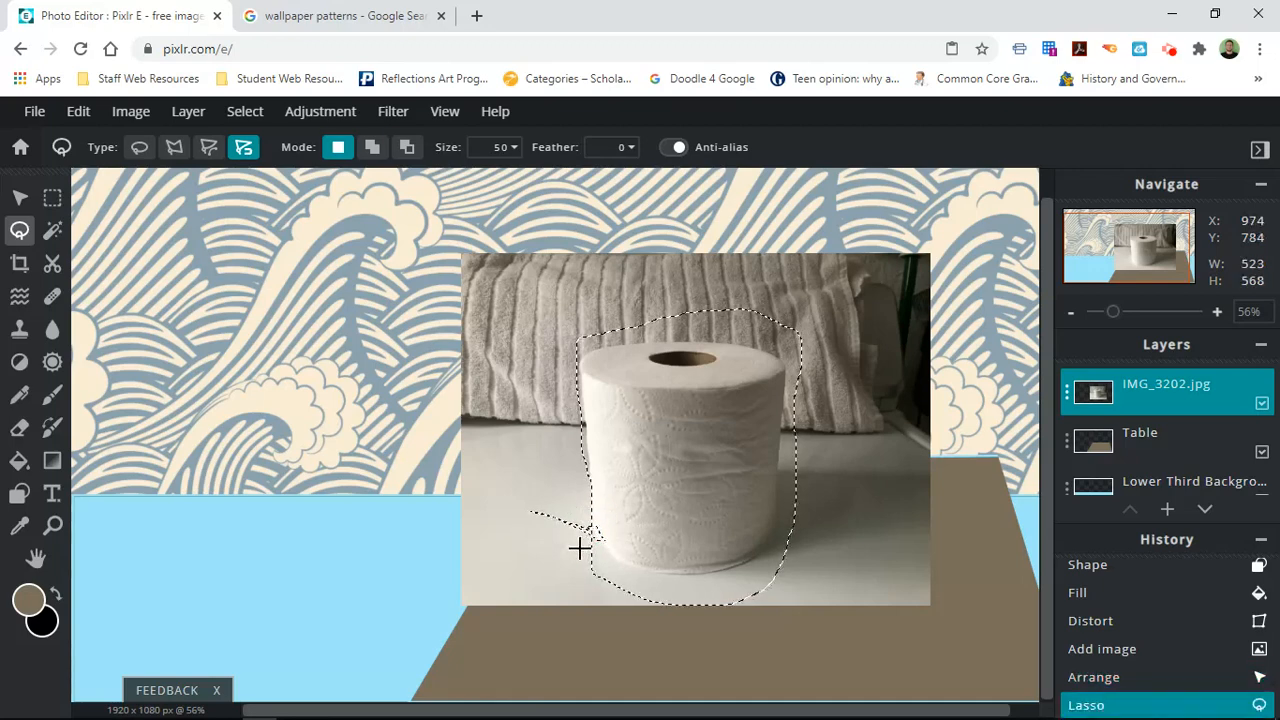
key(alt)
key(ctrl+z)
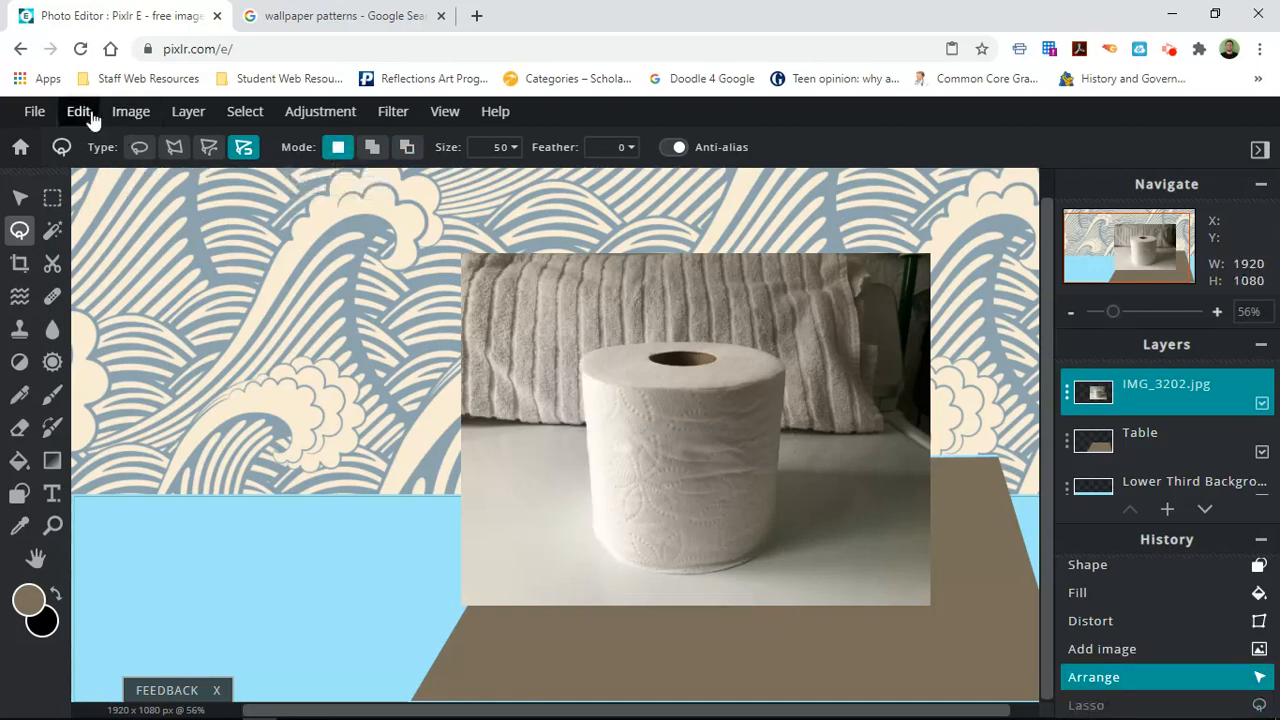
Outline the toilet paper roll with a freehand Lasso selection of about 426 by 527 px, and clear the selected area.
click(139, 147)
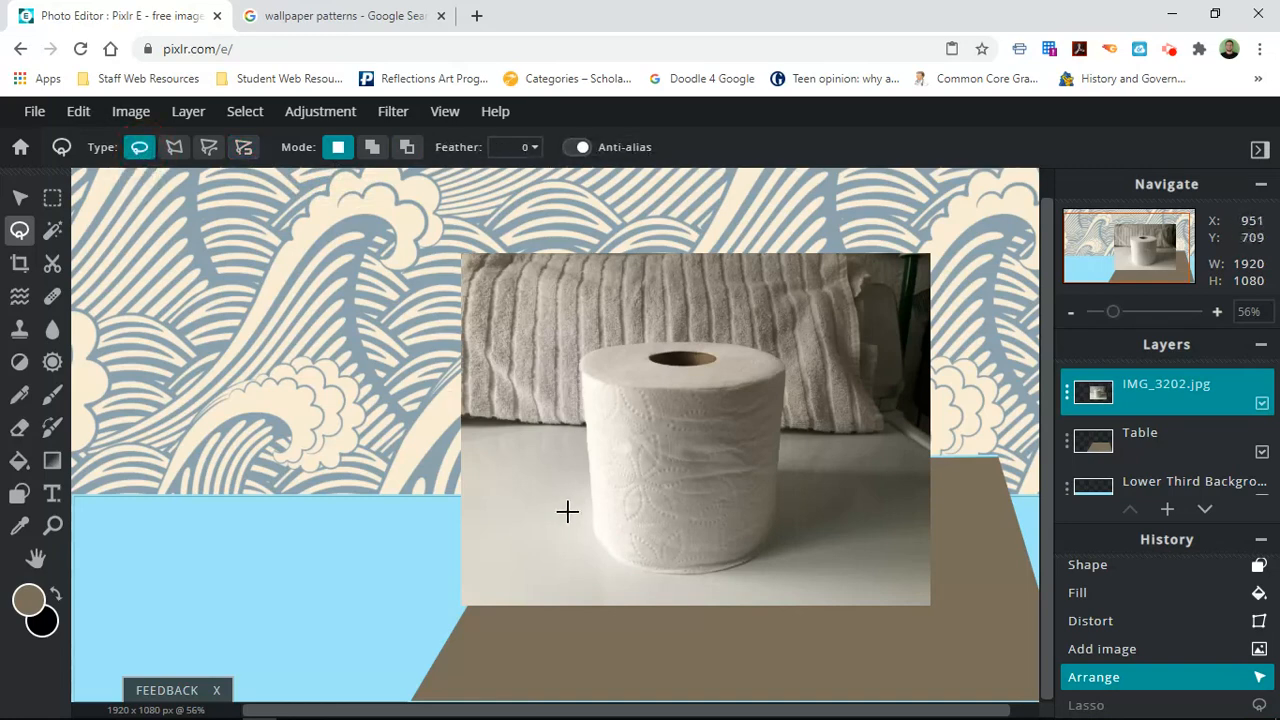
mouse_move(585, 528)
mouse_down()
mouse_move(579, 338)
mouse_move(606, 325)
mouse_move(776, 338)
mouse_move(792, 383)
mouse_move(789, 540)
mouse_move(680, 597)
mouse_move(611, 571)
mouse_move(587, 529)
mouse_up()
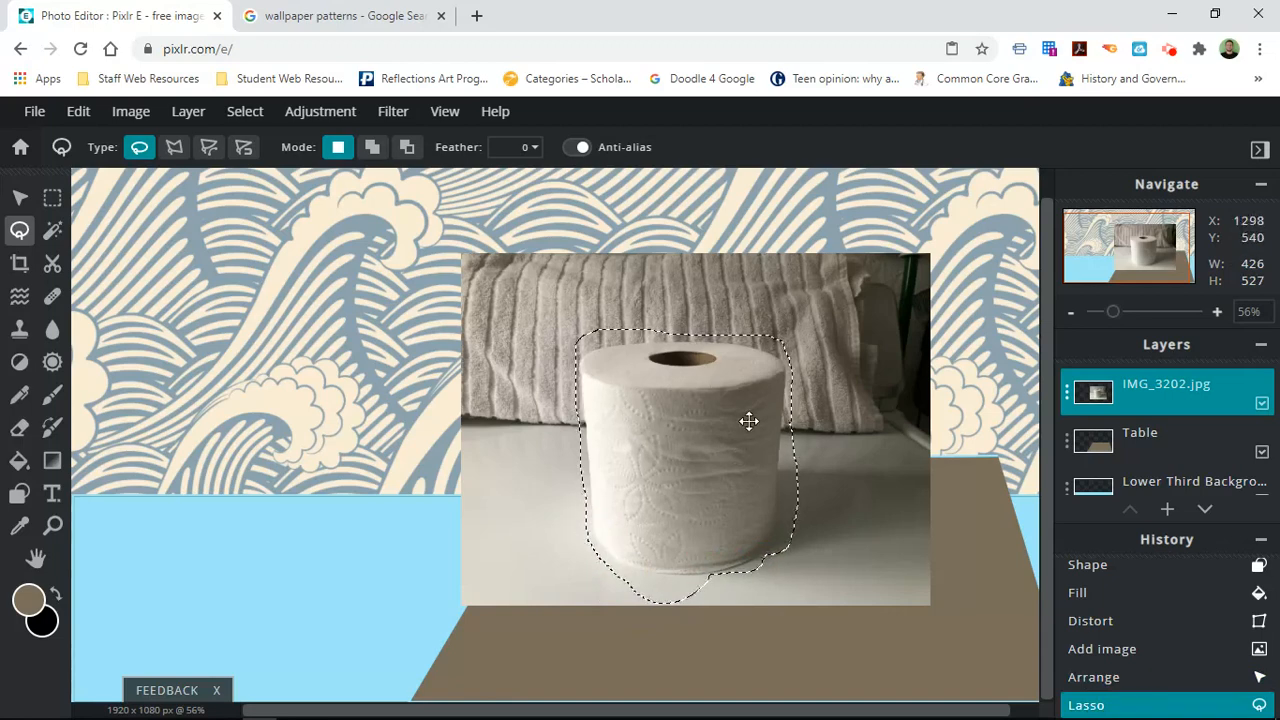
key(Delete)
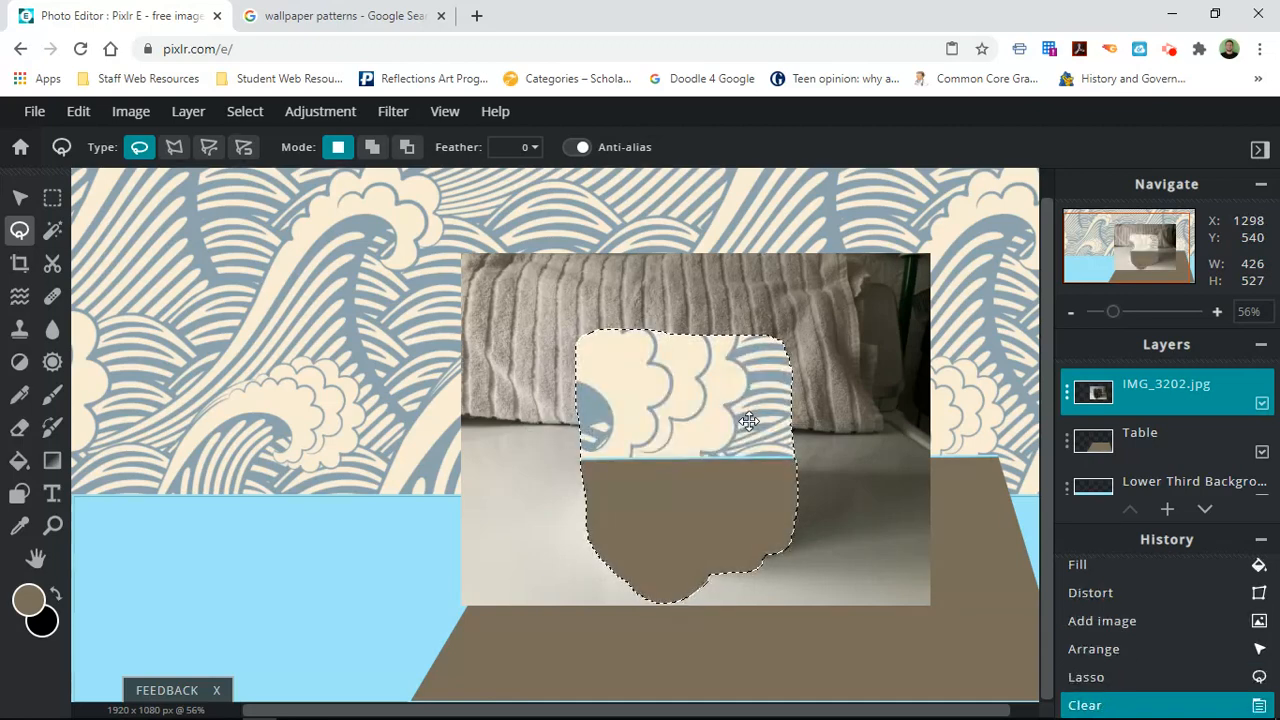
Undo the clearing of the lassoed toilet paper roll, keeping its outline selected.
key(Delete)
key(ctrl+z)
key(ctrl+z)
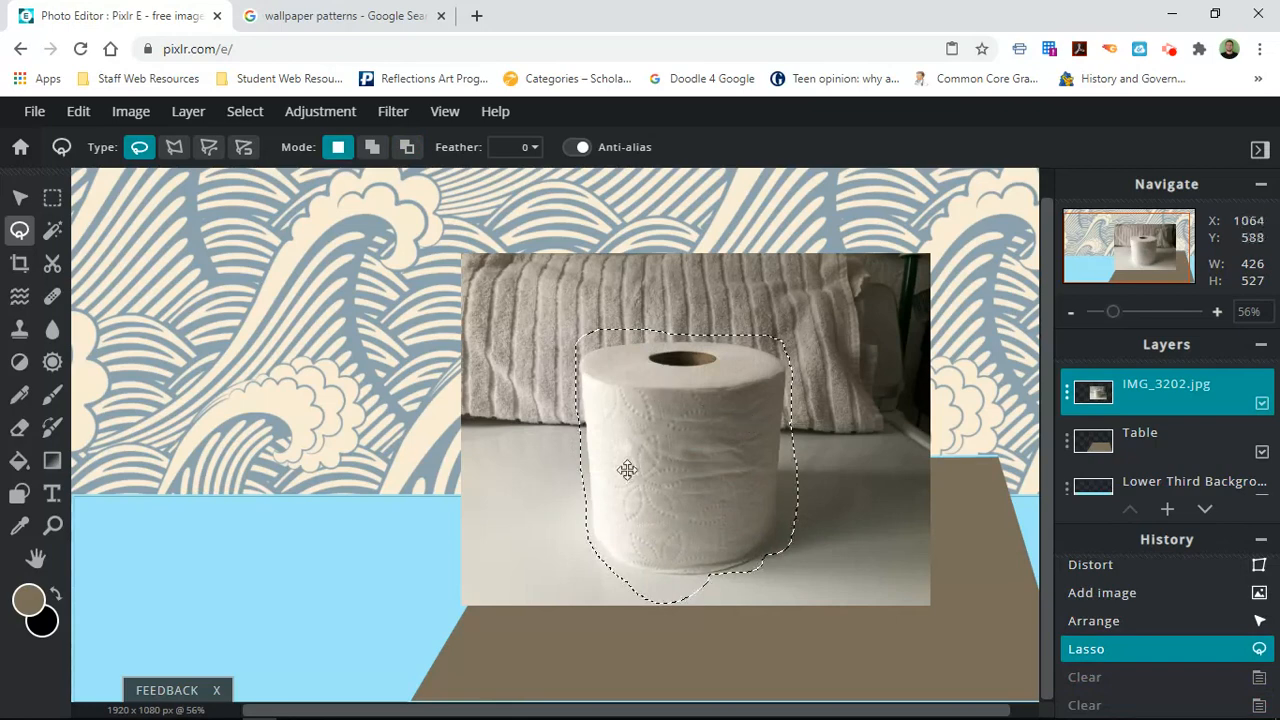
Invert the lasso selection and clear the photo background around the toilet paper roll.
click(236, 114)
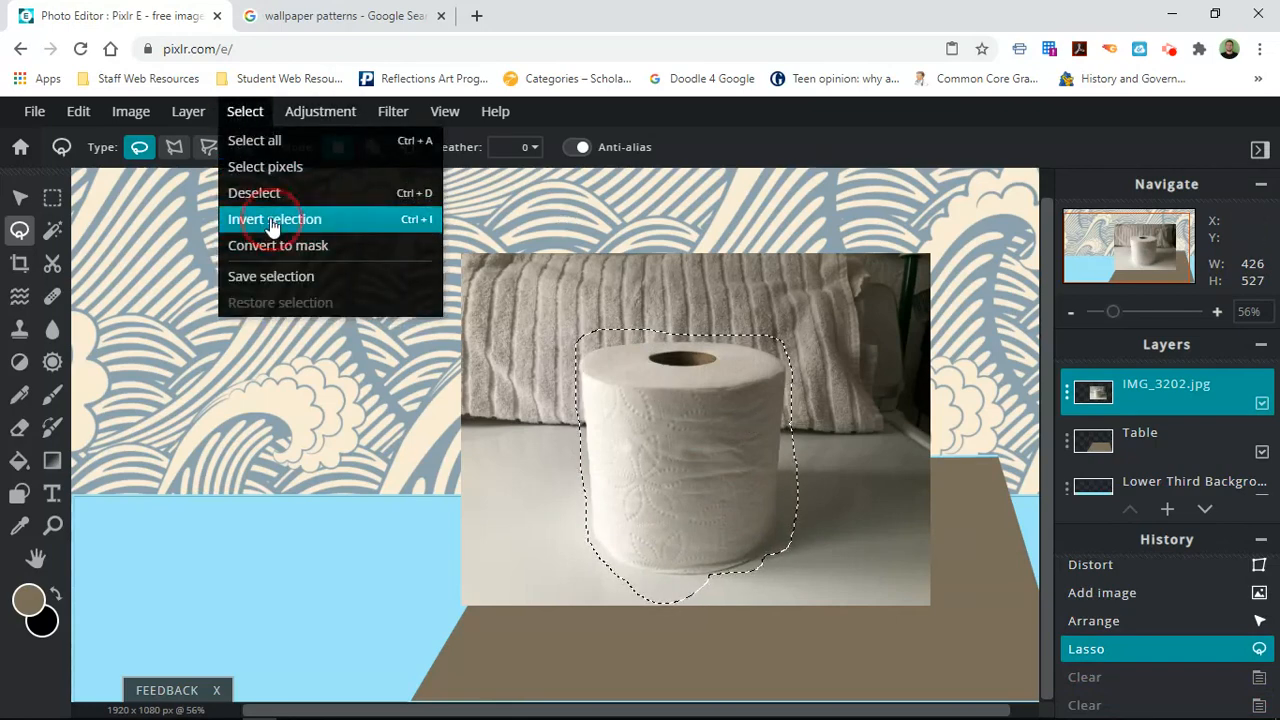
click(270, 218)
click(245, 113)
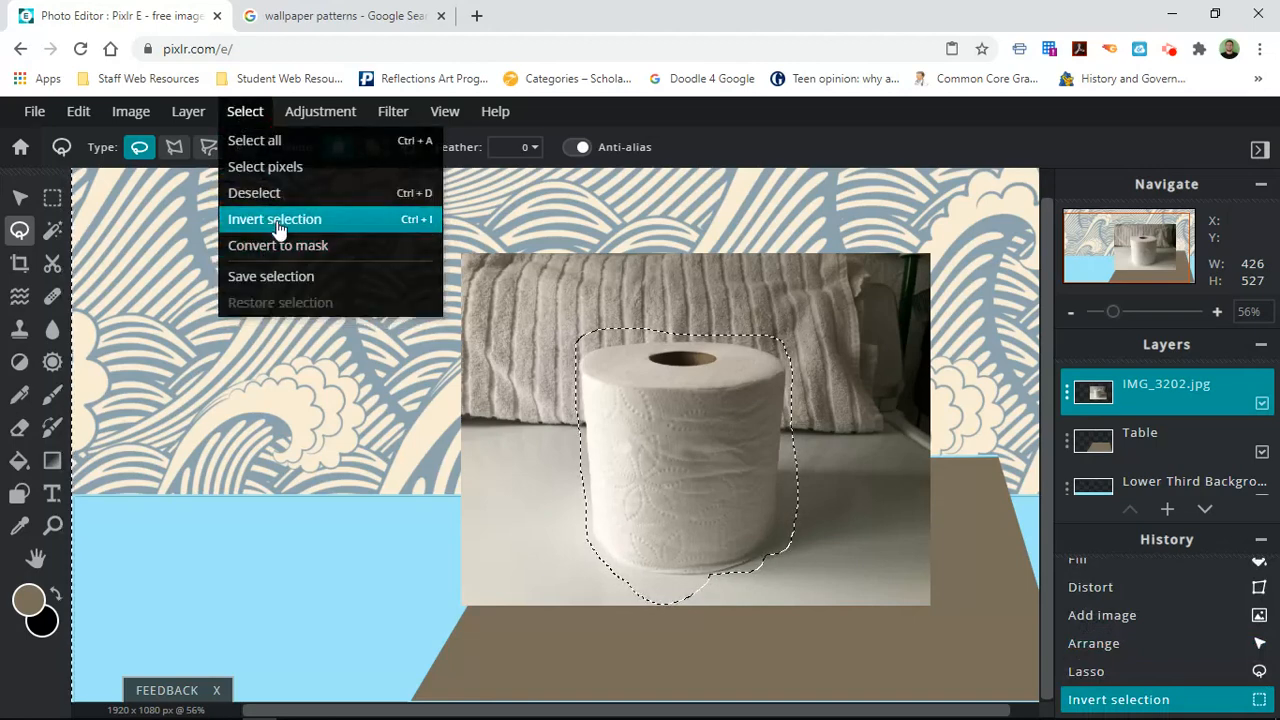
key(Delete)
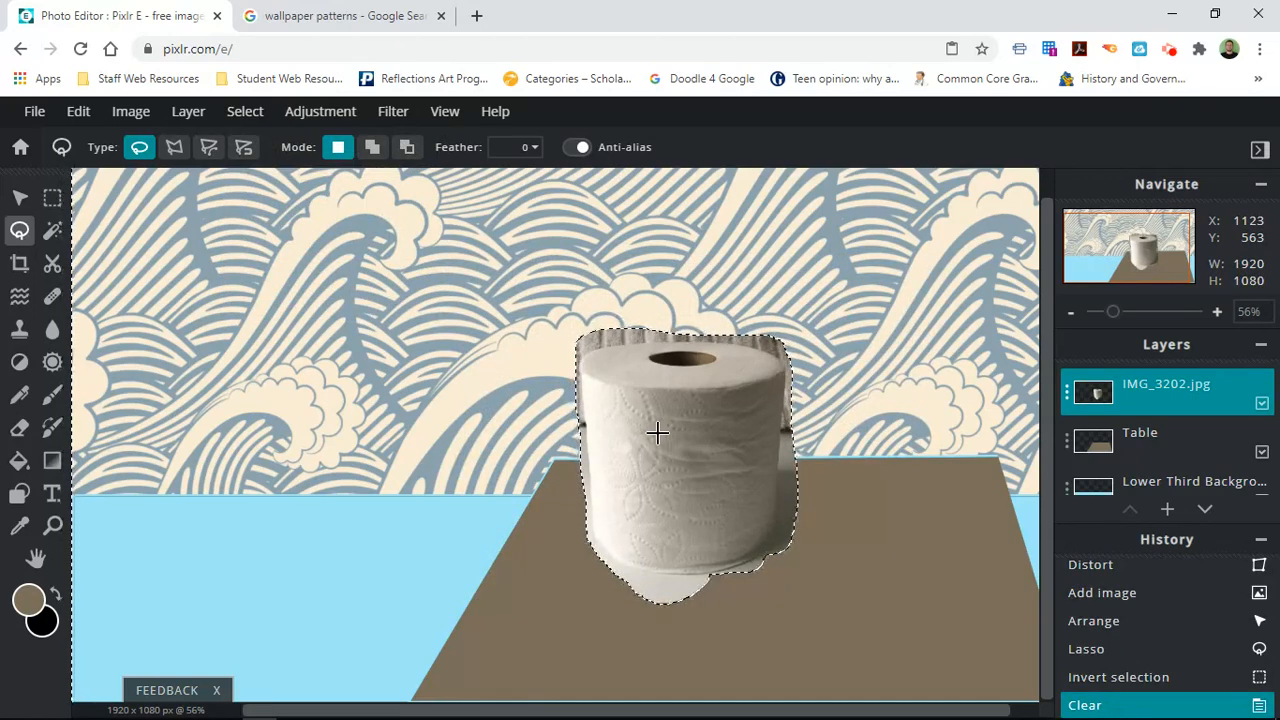
Deselect the area surrounding the toilet paper roll.
click(246, 111)
click(246, 112)
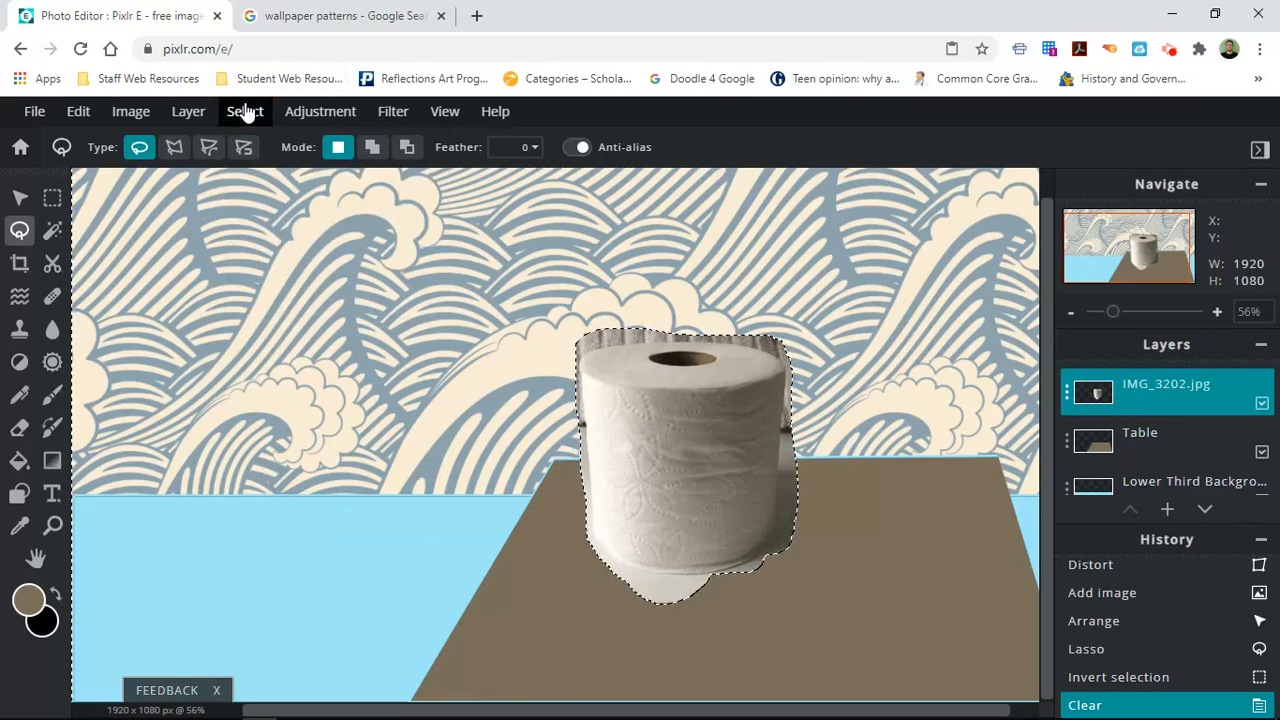
click(246, 115)
click(251, 192)
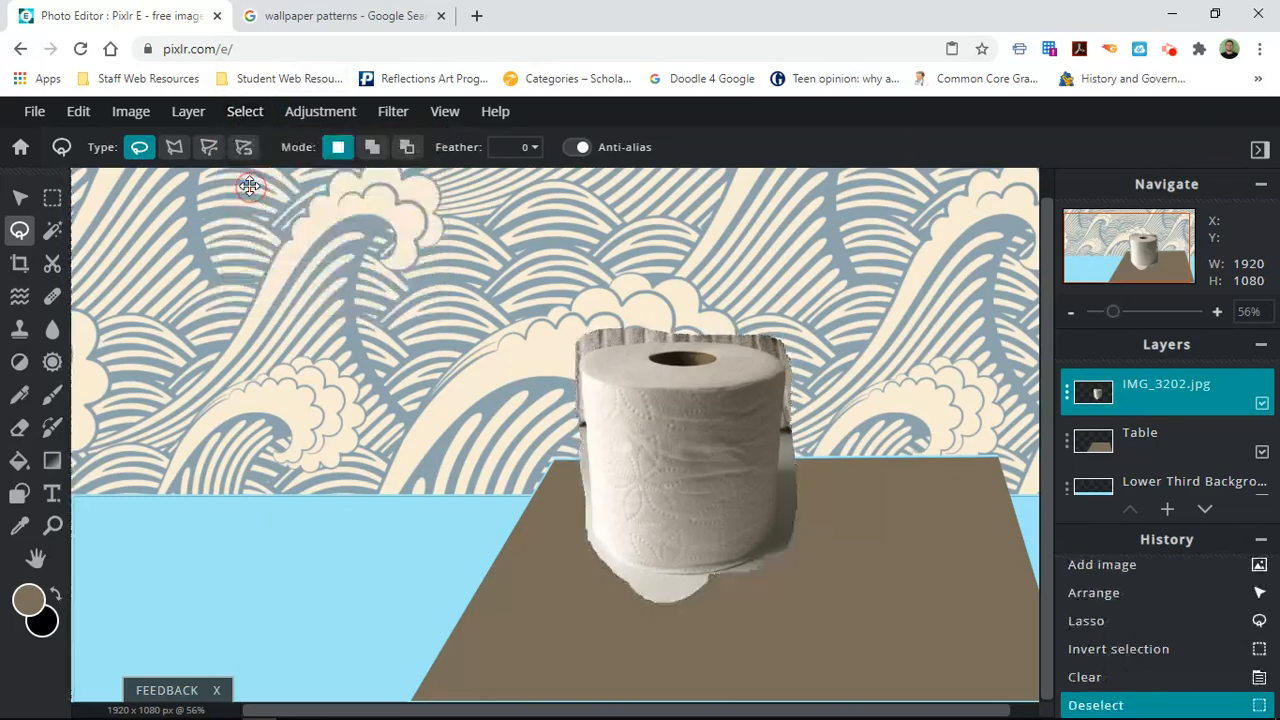
View the left edge of the toilet paper roll at 300% zoom.
click(445, 111)
click(471, 307)
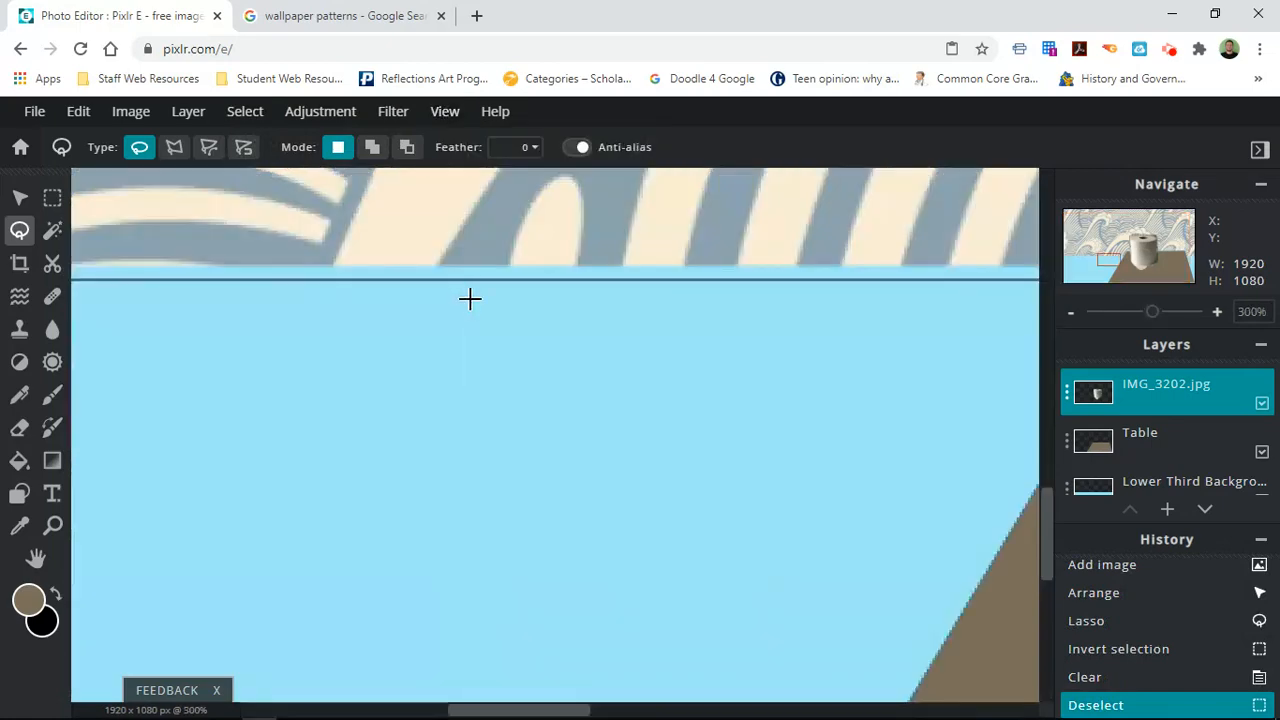
scroll(709, 414, down, 5)
scroll(709, 414, down, 1)
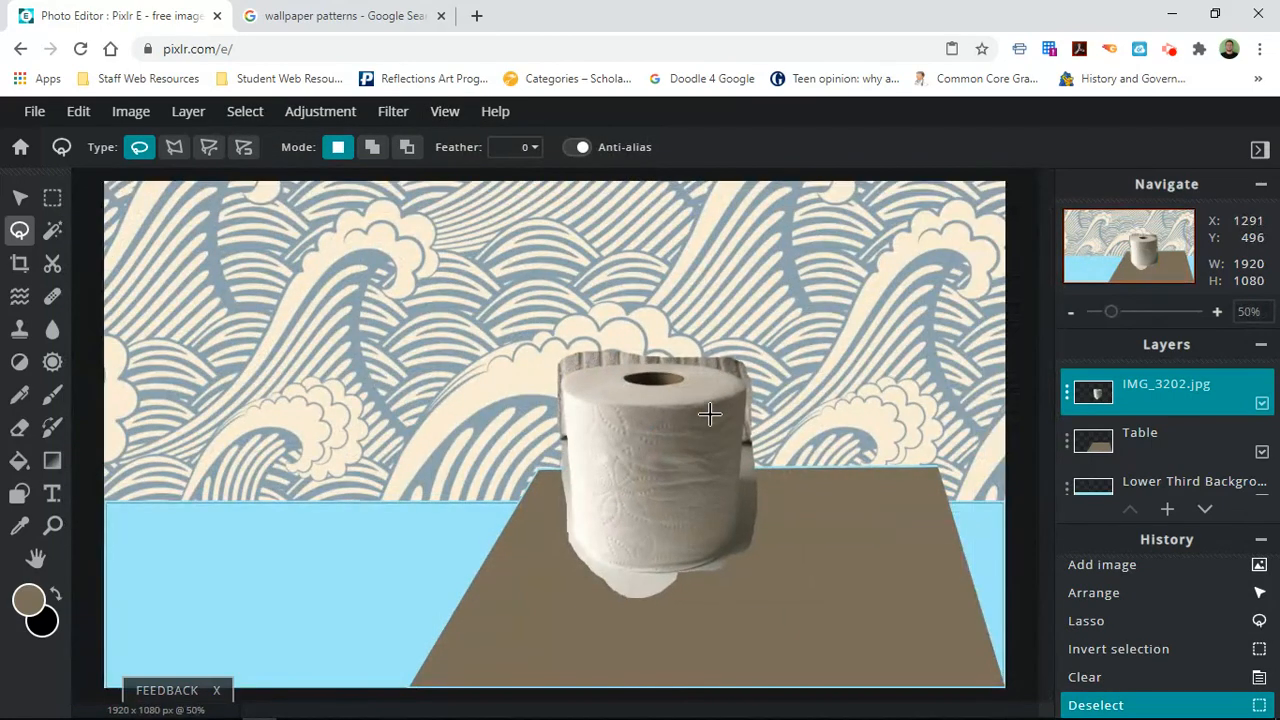
click(443, 111)
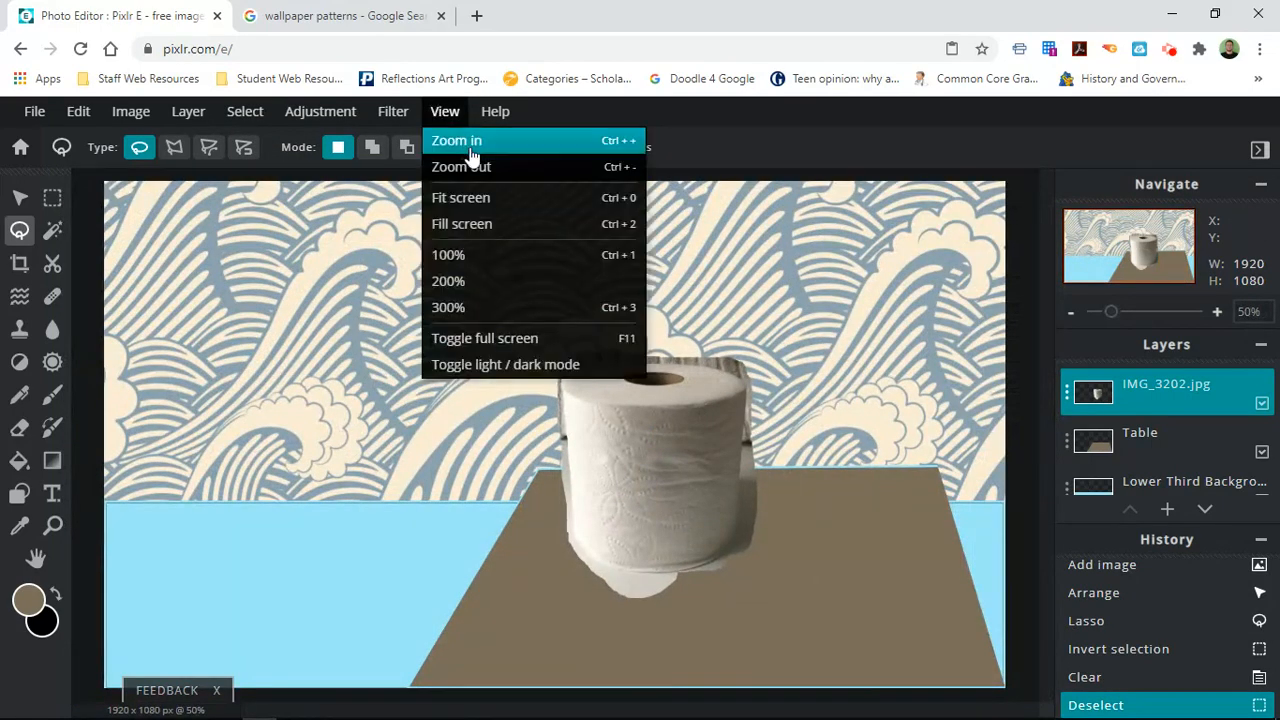
click(466, 307)
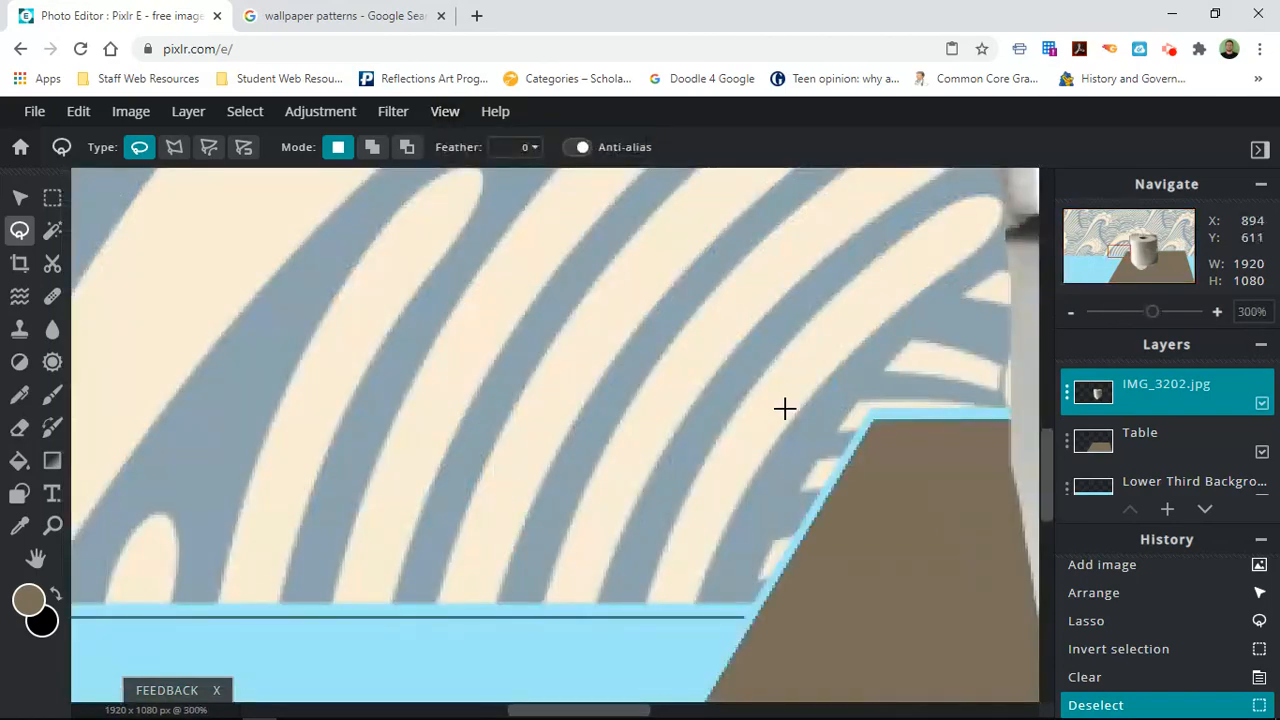
scroll(784, 408, down, 6)
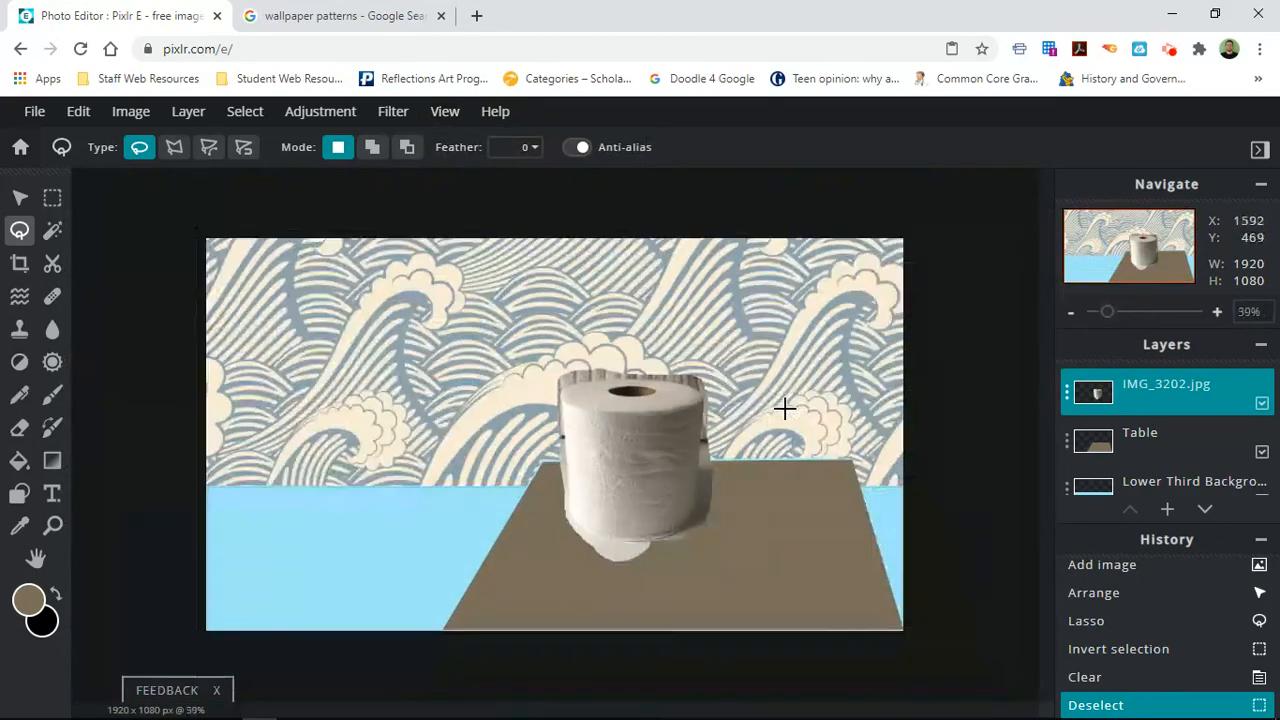
click(446, 111)
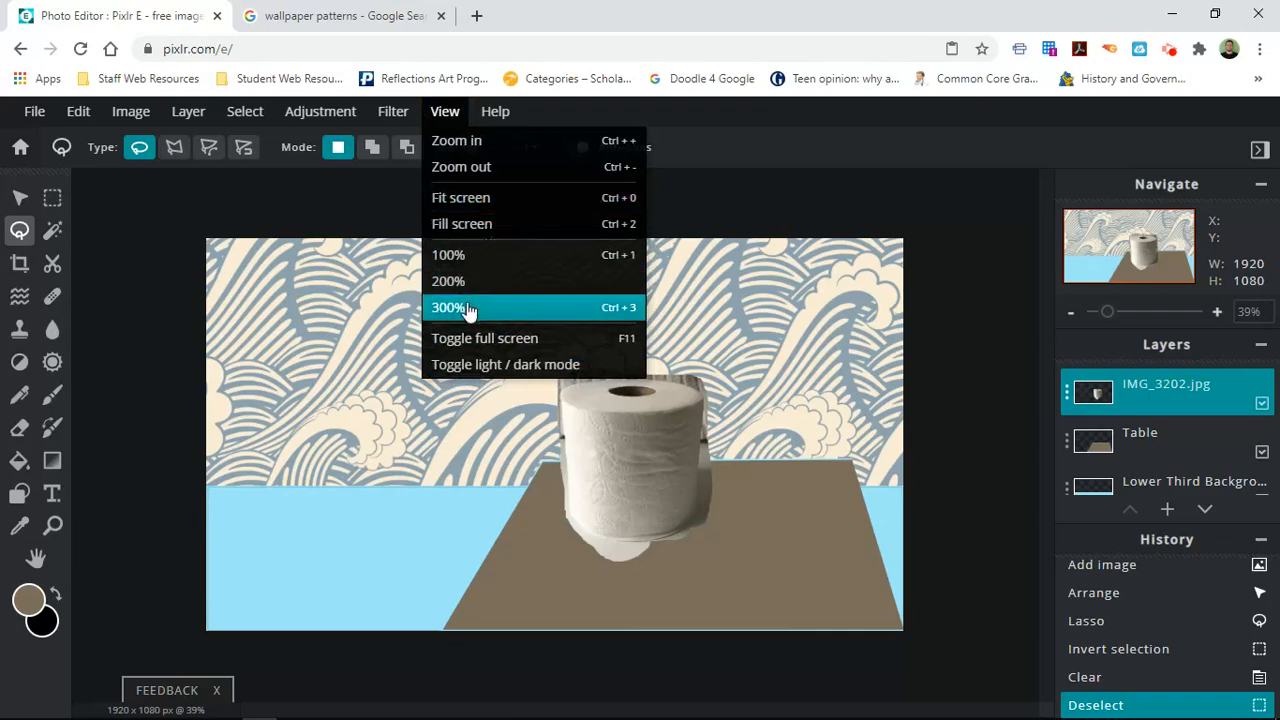
click(463, 306)
click(544, 311)
drag(544, 311, 363, 337)
click(245, 111)
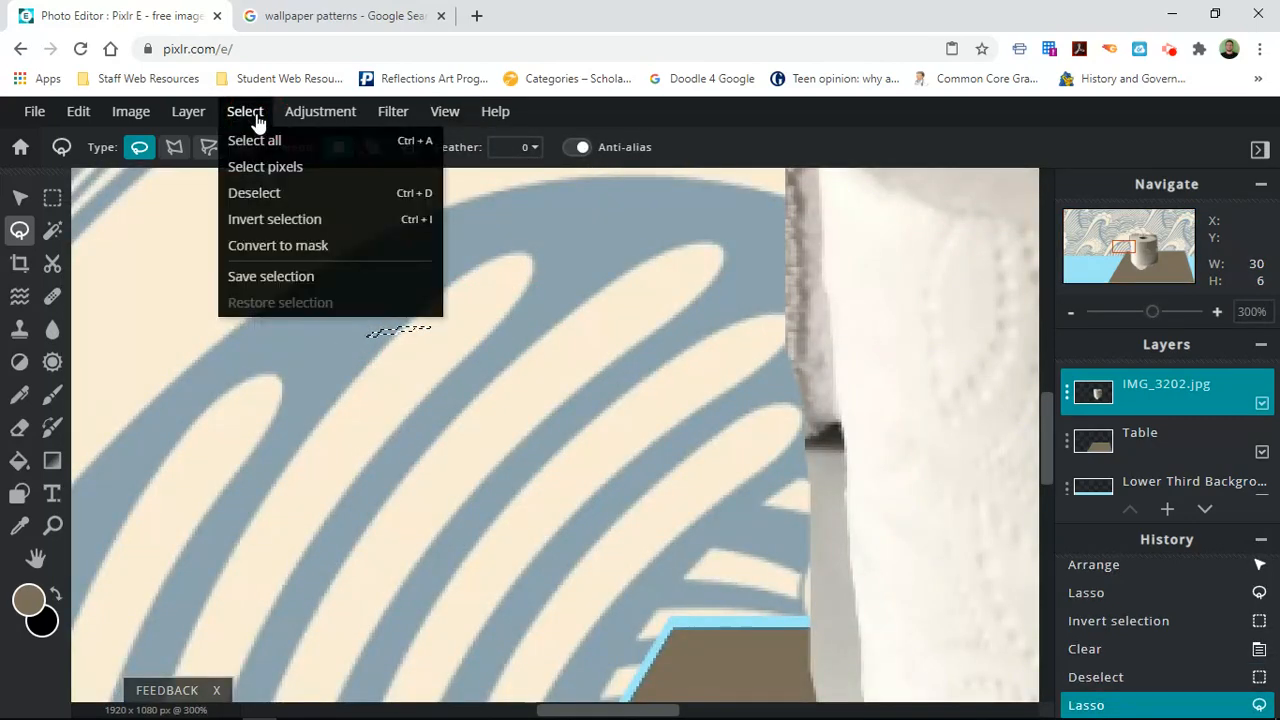
click(246, 191)
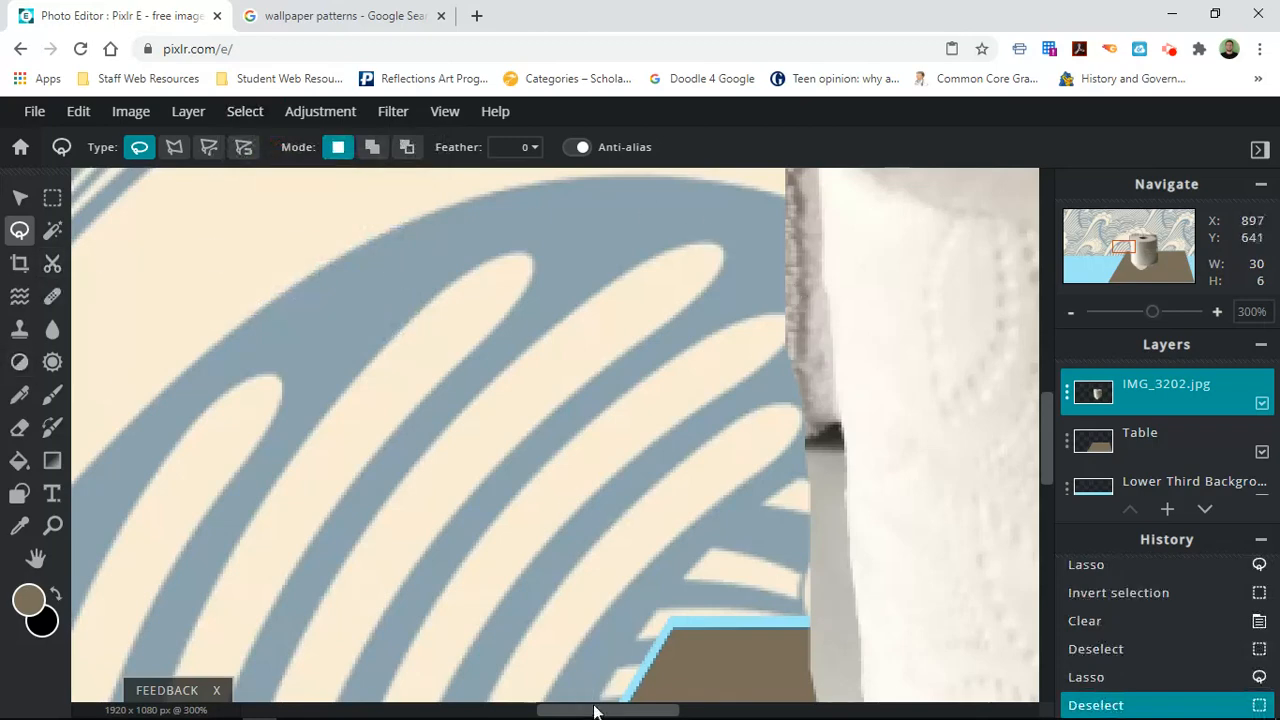
Set up the Eraser with a soft round brush of 19 px size and 10% softness.
drag(594, 708, 689, 694)
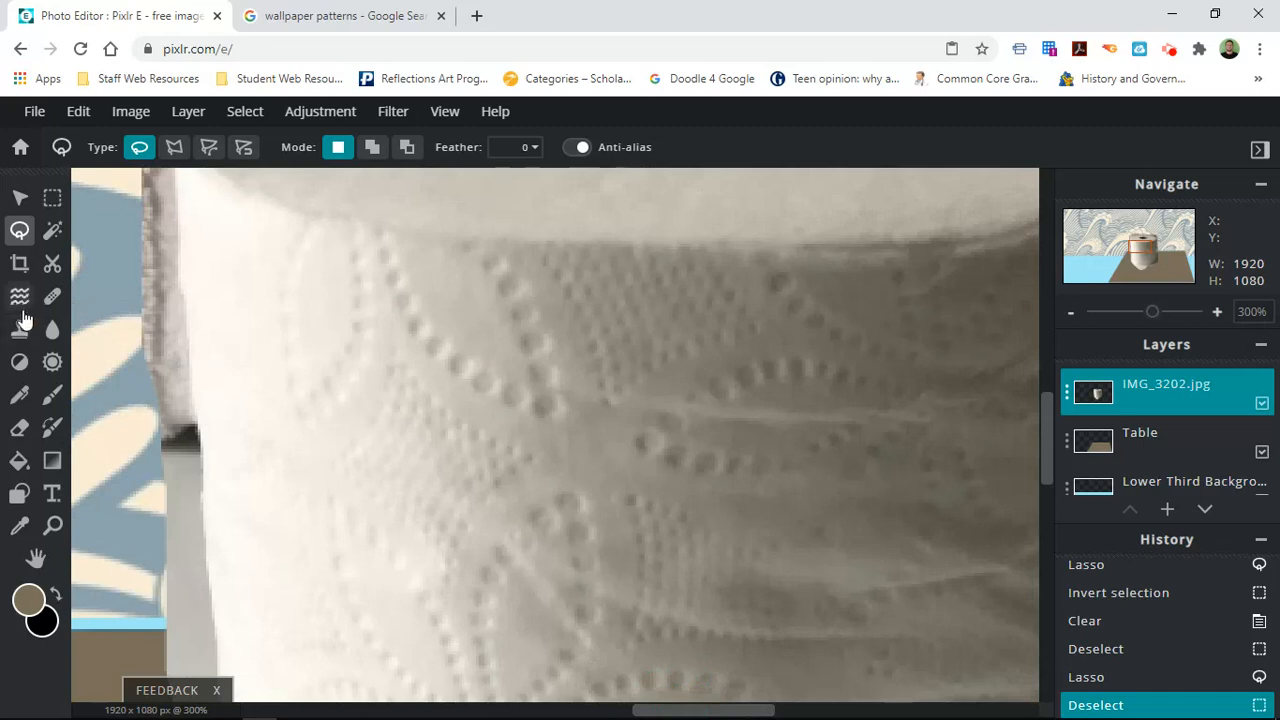
click(20, 430)
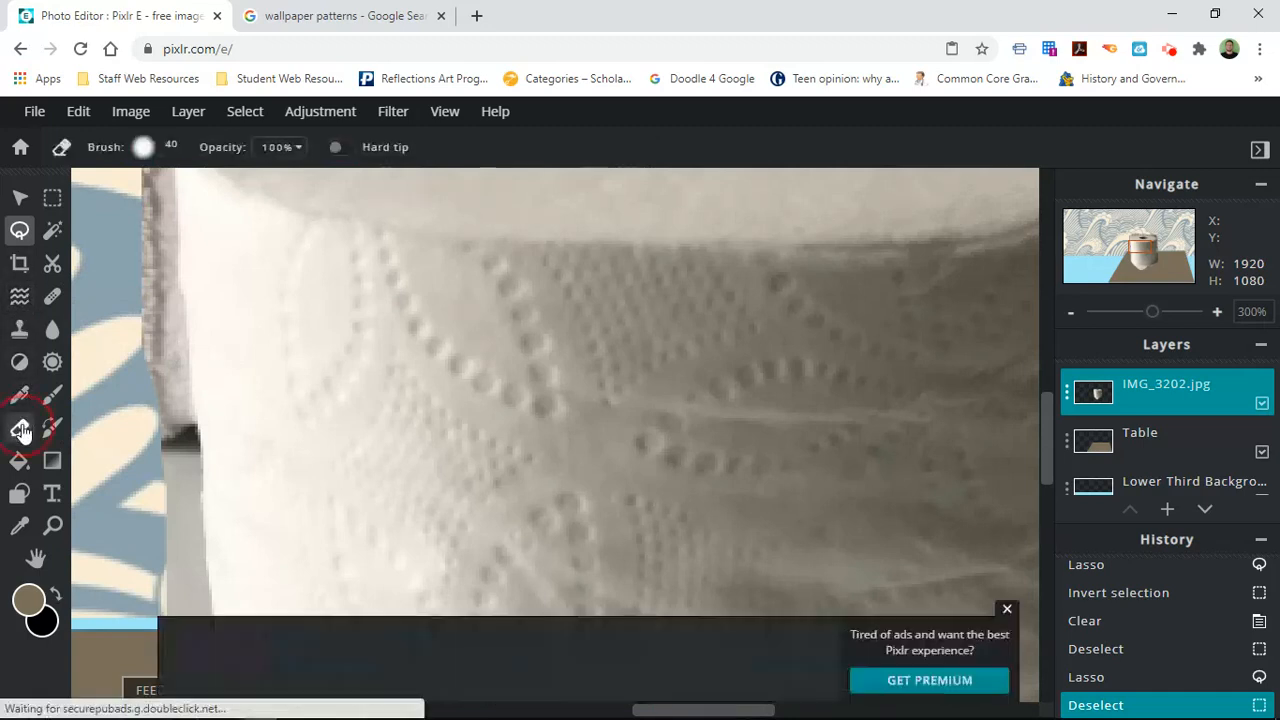
click(145, 150)
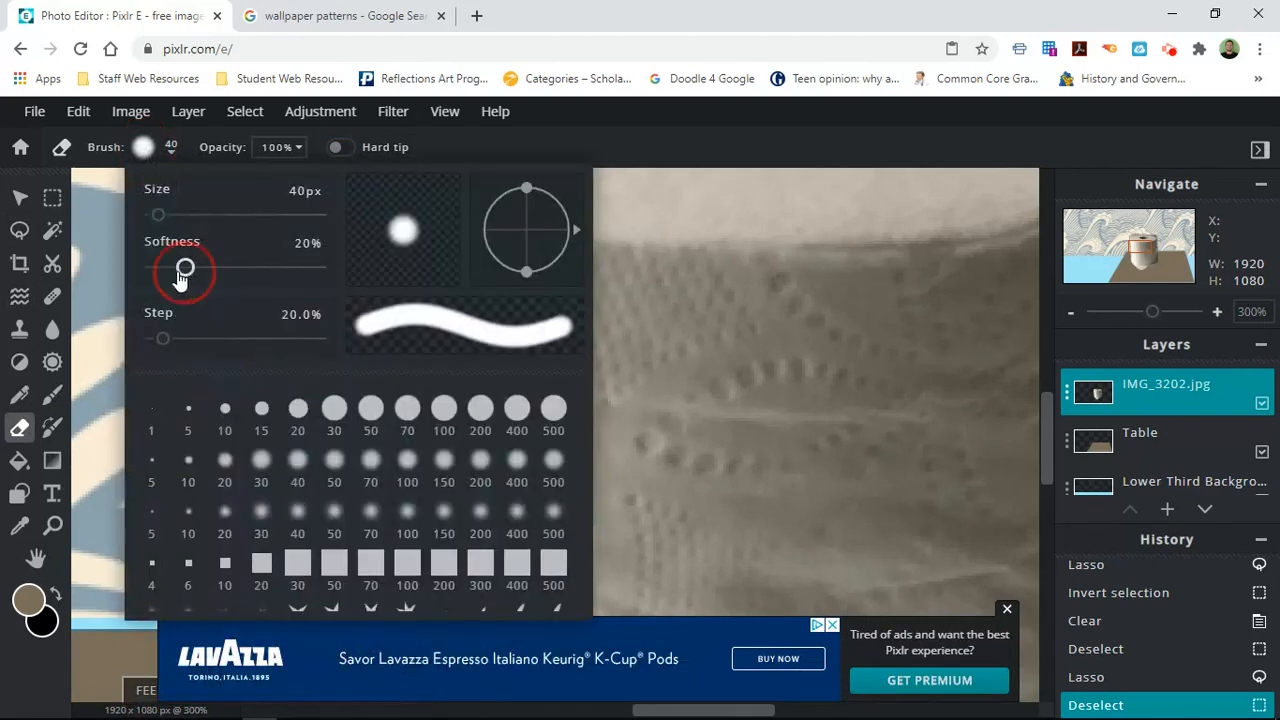
drag(186, 271, 125, 280)
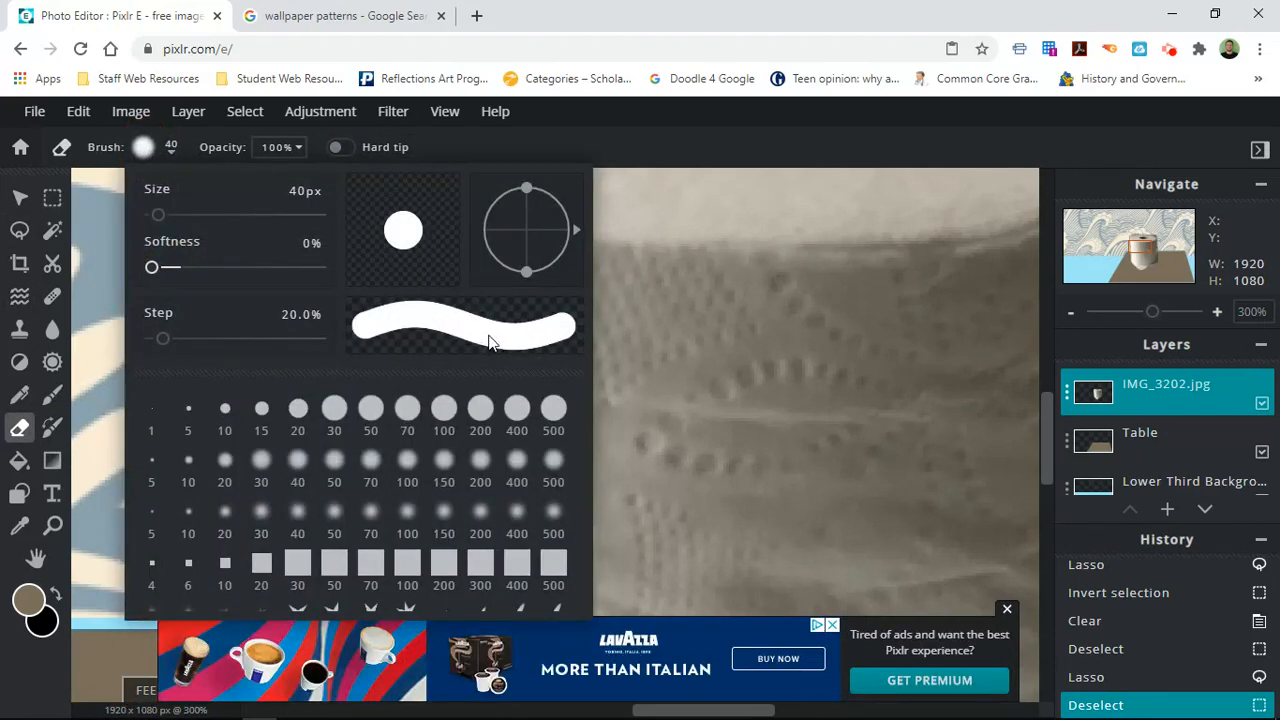
drag(153, 268, 167, 271)
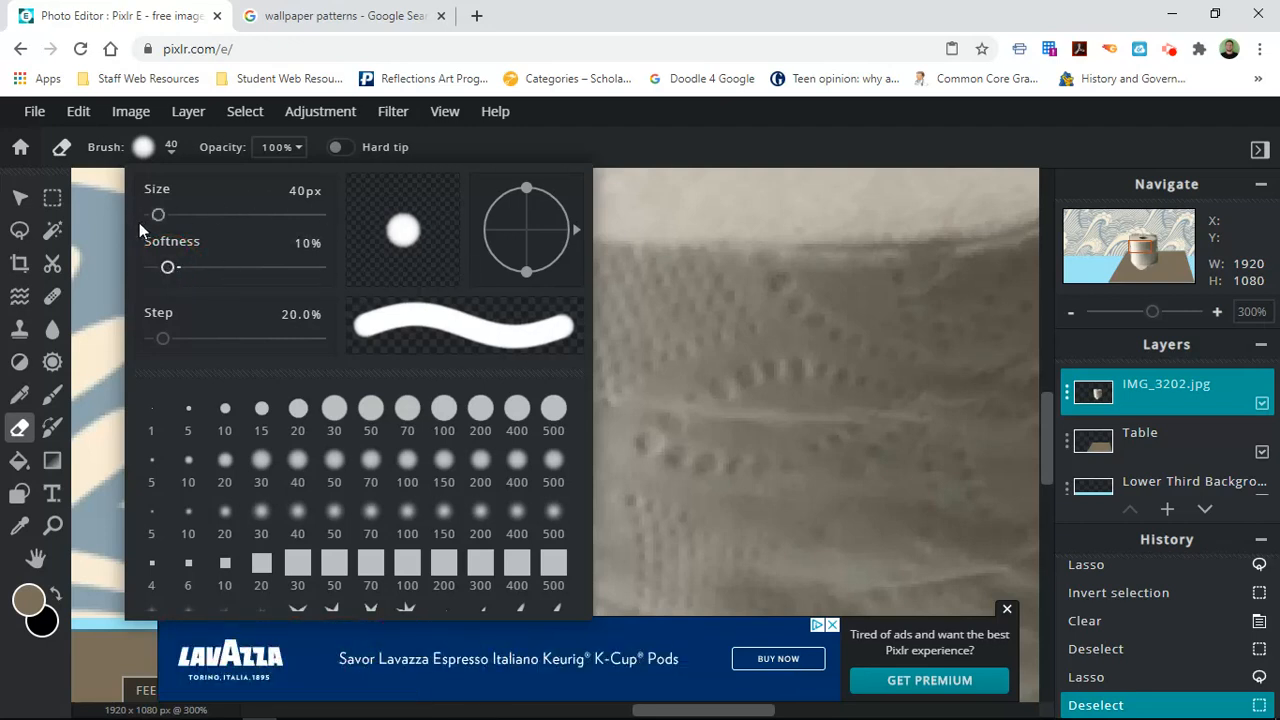
drag(158, 228, 158, 226)
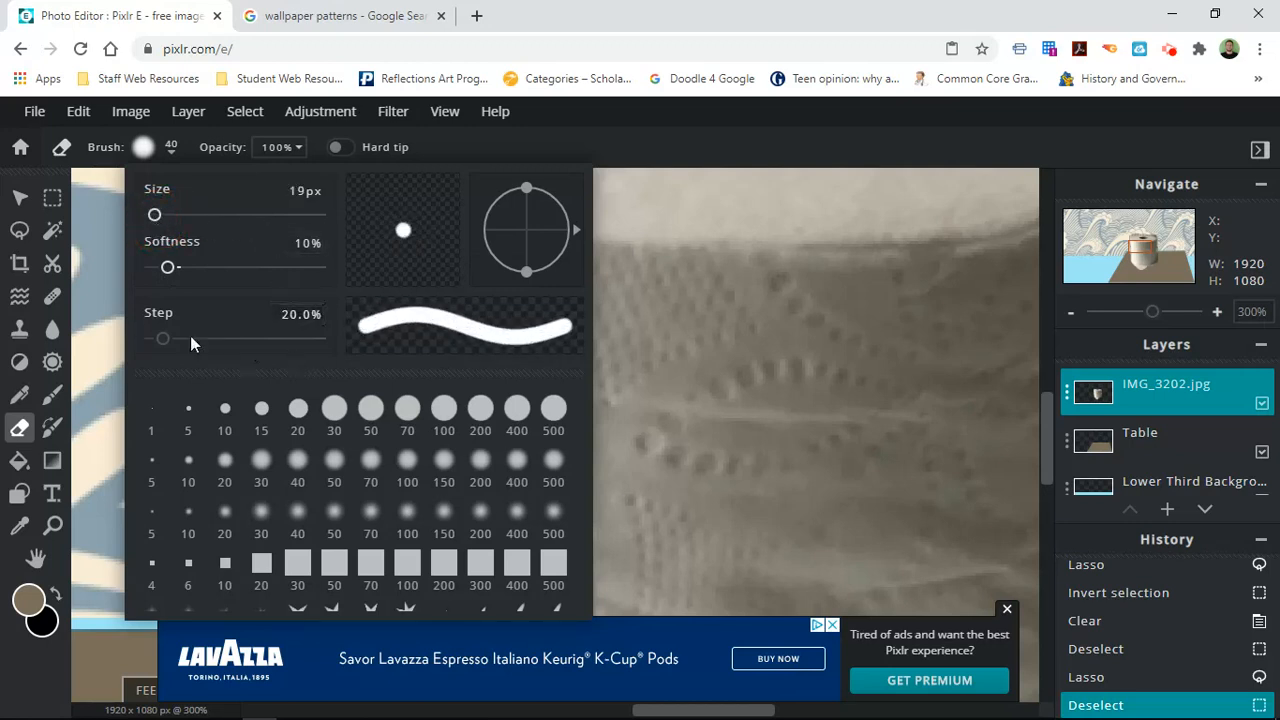
click(97, 543)
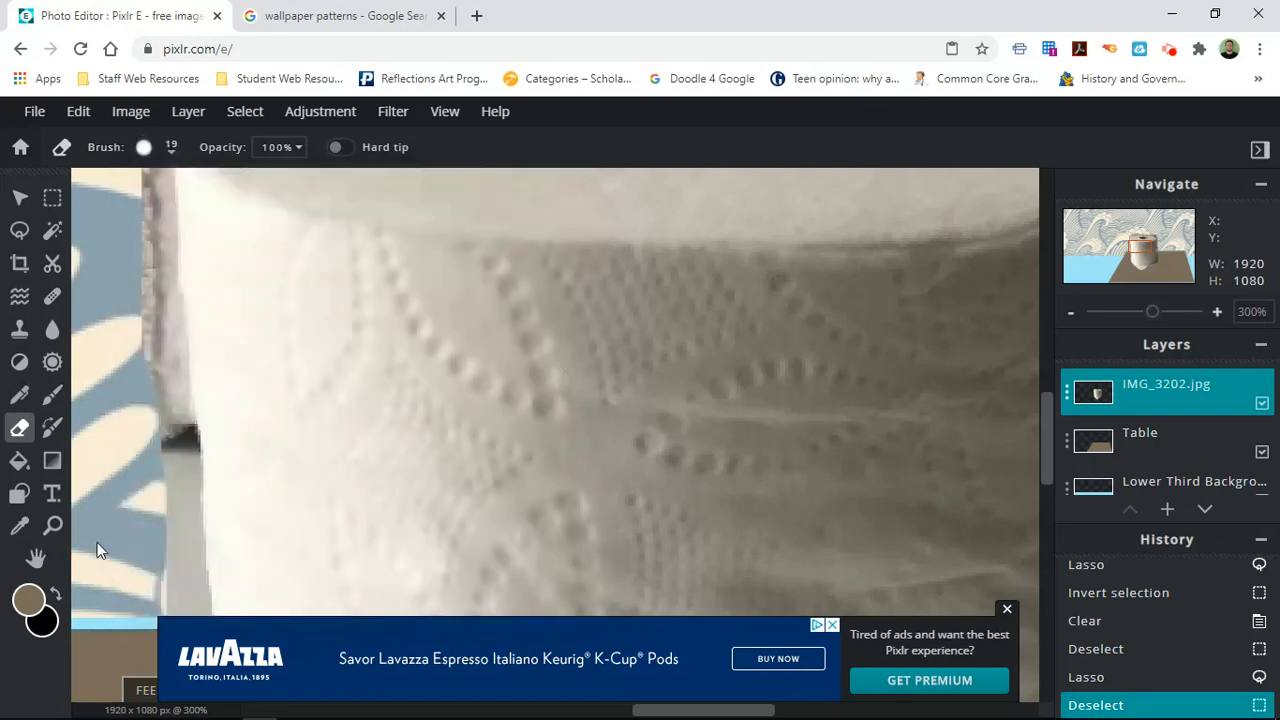
Erase the leftover towel and background strip along the upper left side of the toilet paper roll.
mouse_move(181, 398)
mouse_down()
mouse_move(163, 446)
mouse_move(174, 459)
mouse_move(158, 358)
mouse_up()
click(174, 461)
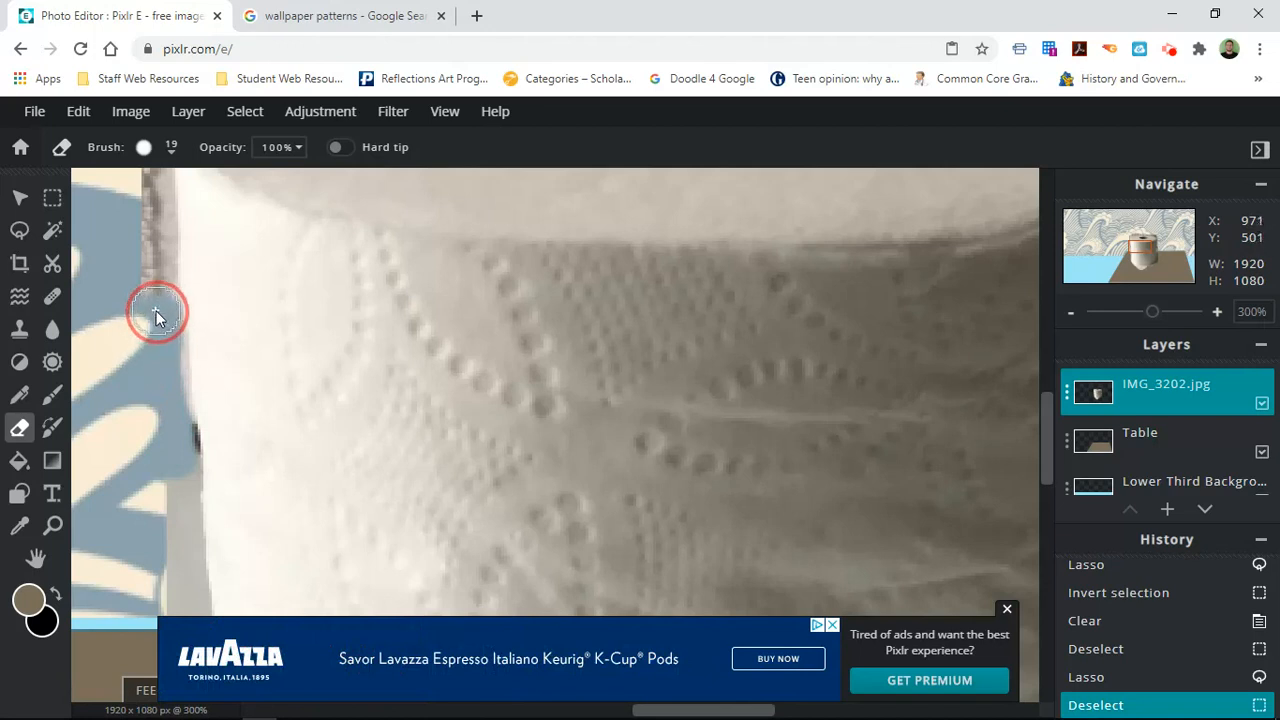
drag(156, 287, 147, 193)
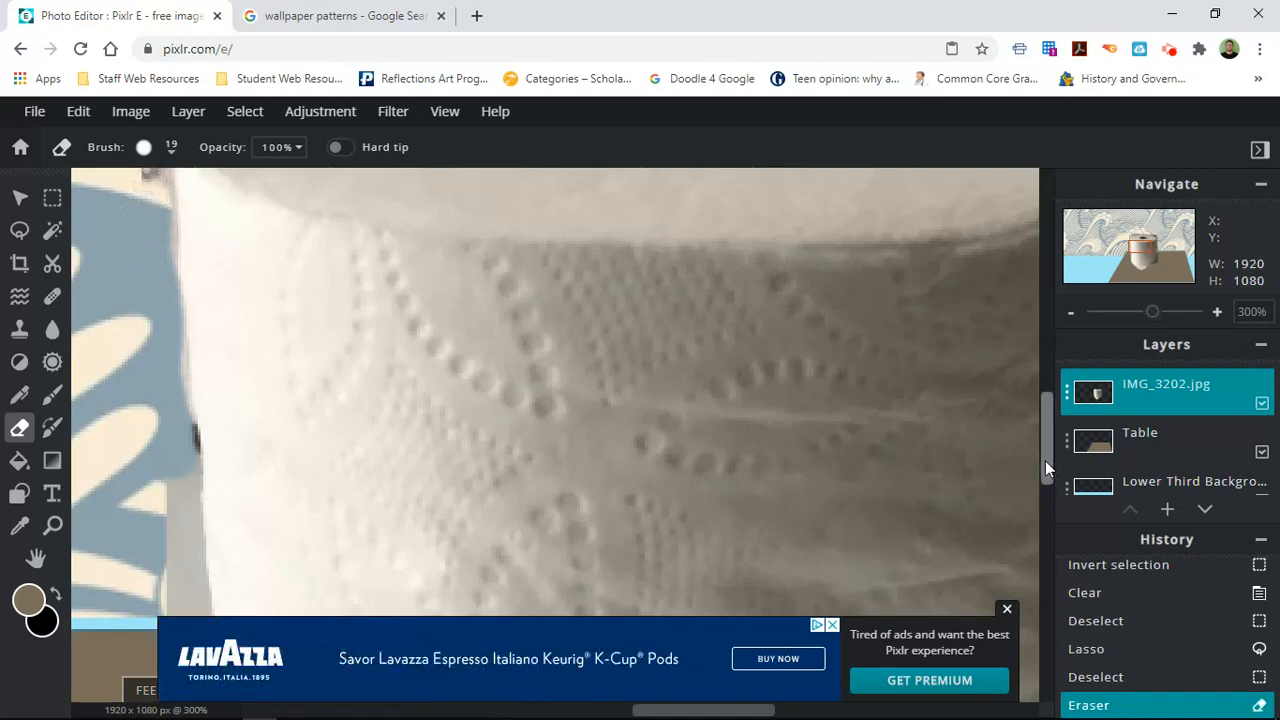
Erase the leftover towel around the roll's upper-left corner and along the left half of its top rim.
drag(1045, 460, 1044, 412)
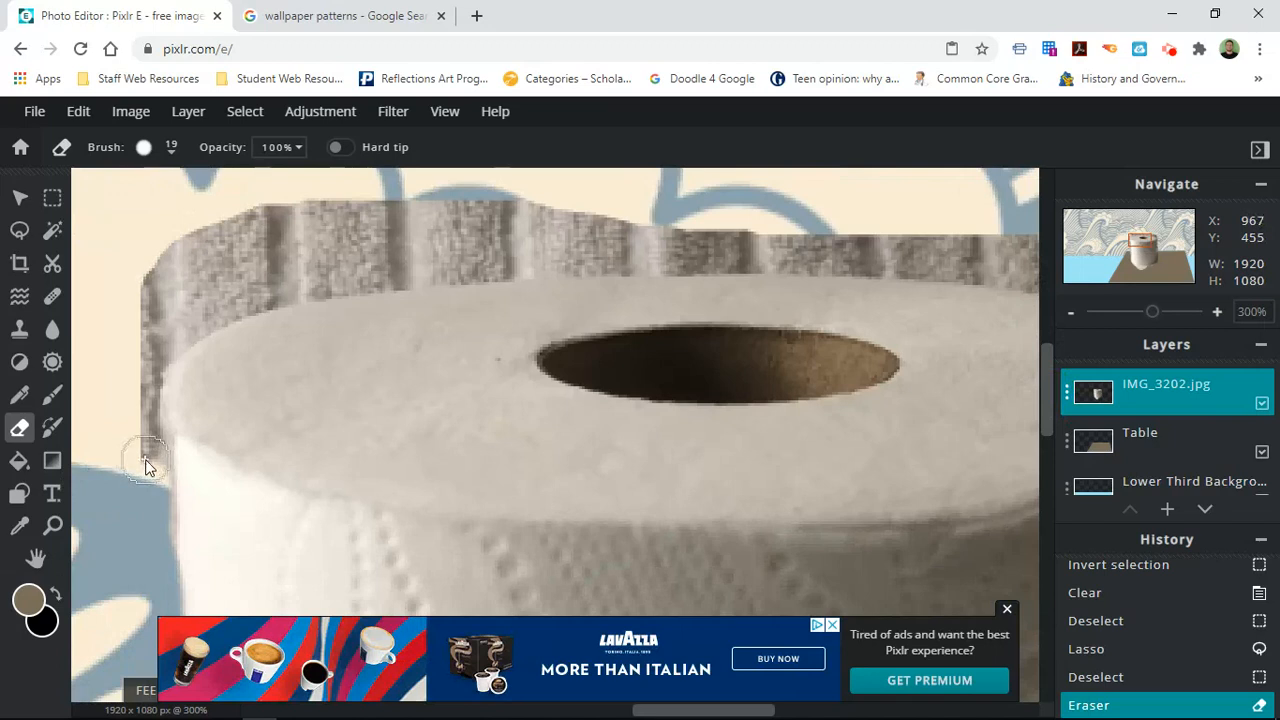
mouse_move(146, 466)
mouse_down()
mouse_move(136, 349)
mouse_move(203, 301)
mouse_move(287, 275)
mouse_move(258, 232)
mouse_move(125, 289)
mouse_move(213, 262)
mouse_move(252, 262)
mouse_move(265, 290)
mouse_up()
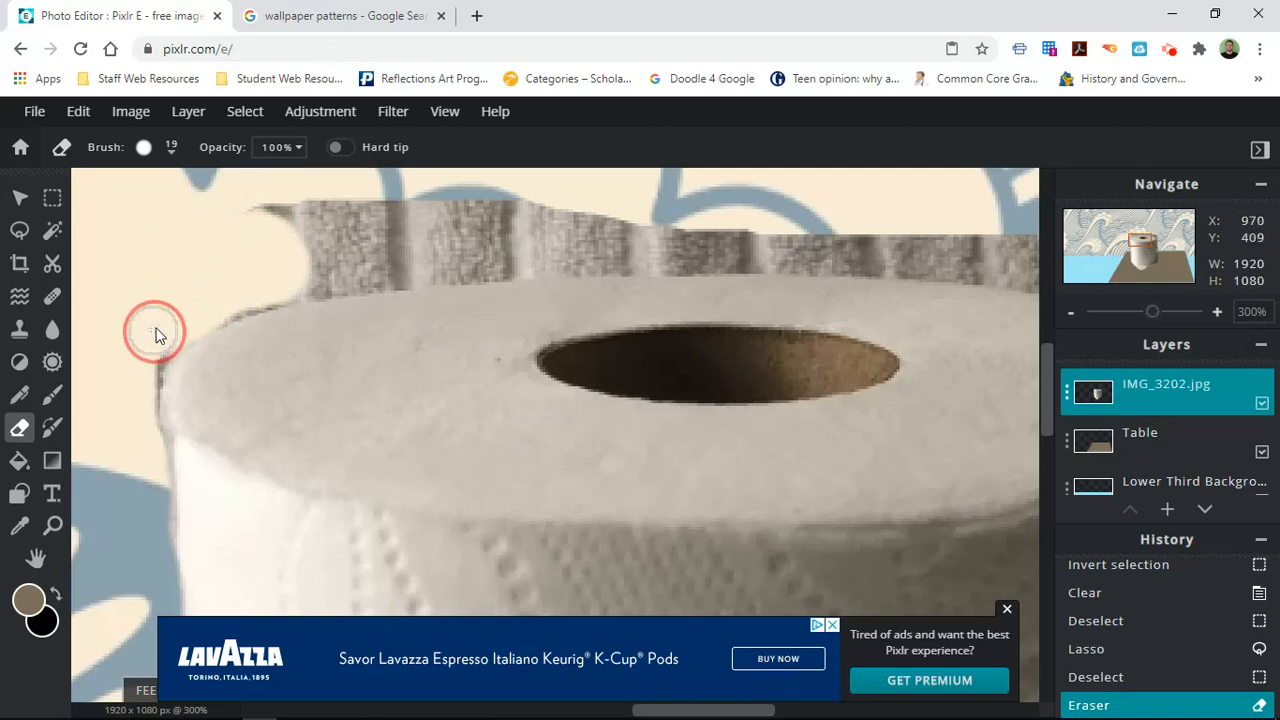
mouse_move(157, 334)
mouse_down()
mouse_move(289, 281)
mouse_move(314, 265)
mouse_move(320, 238)
mouse_move(273, 208)
mouse_move(197, 232)
mouse_up()
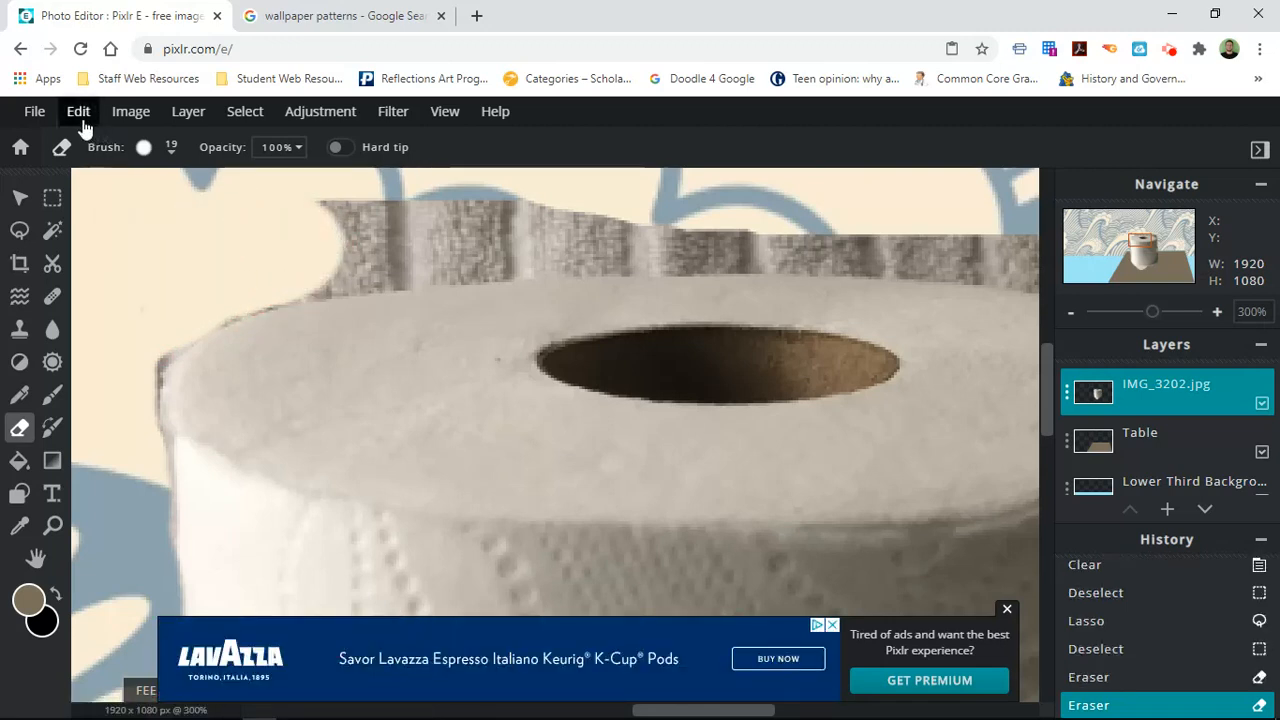
mouse_move(341, 221)
mouse_down()
mouse_move(306, 203)
mouse_move(337, 218)
mouse_move(523, 204)
mouse_move(574, 218)
mouse_move(545, 238)
mouse_move(457, 240)
mouse_move(411, 266)
mouse_move(326, 277)
mouse_move(365, 247)
mouse_move(403, 246)
mouse_move(272, 277)
mouse_move(163, 326)
mouse_move(138, 356)
mouse_move(152, 350)
mouse_up()
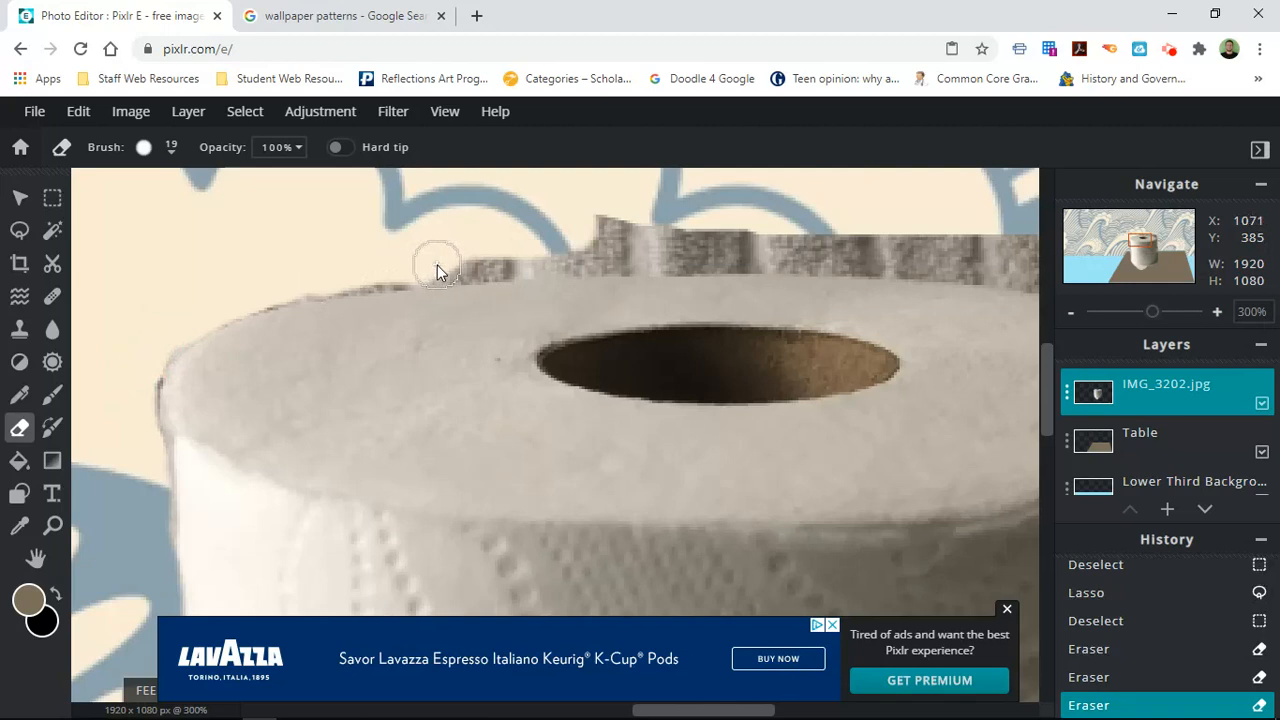
mouse_move(437, 265)
mouse_down()
mouse_move(627, 258)
mouse_move(638, 245)
mouse_move(592, 233)
mouse_up()
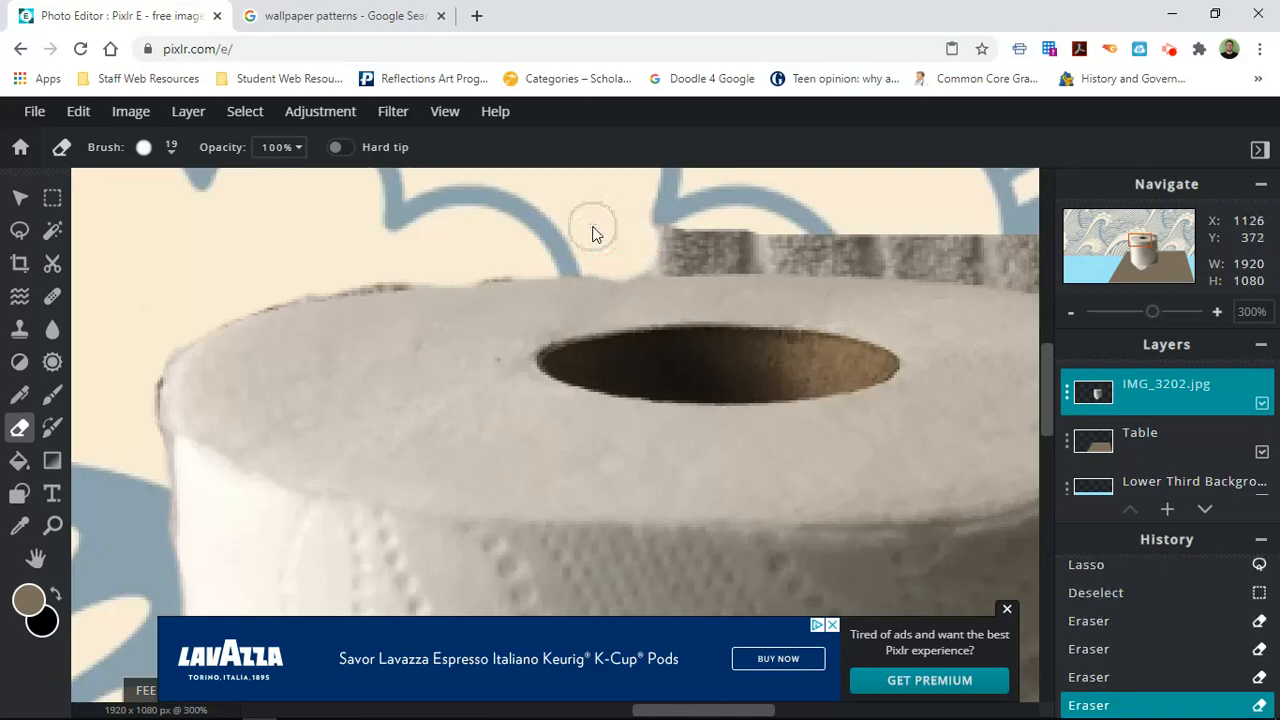
Erase the leftover towel along the middle of the toilet paper roll's top rim, directly above the hole.
scroll(592, 233, down, 10)
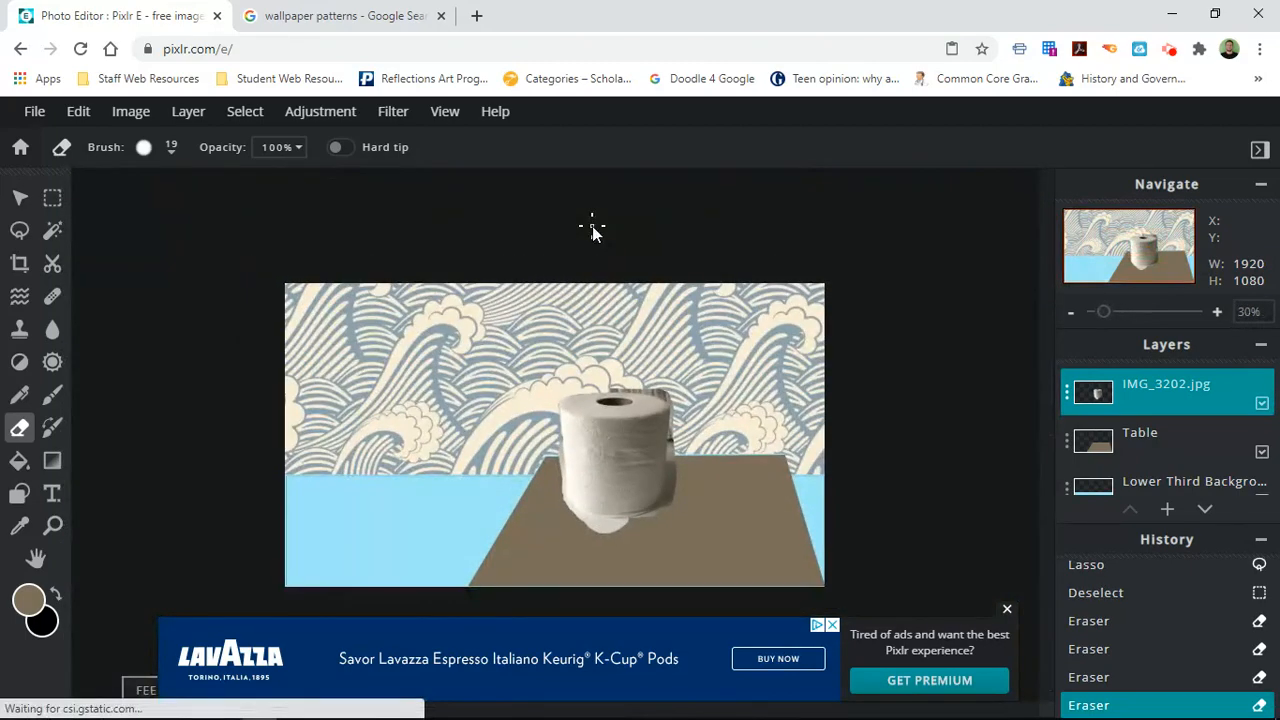
scroll(592, 229, up, 6)
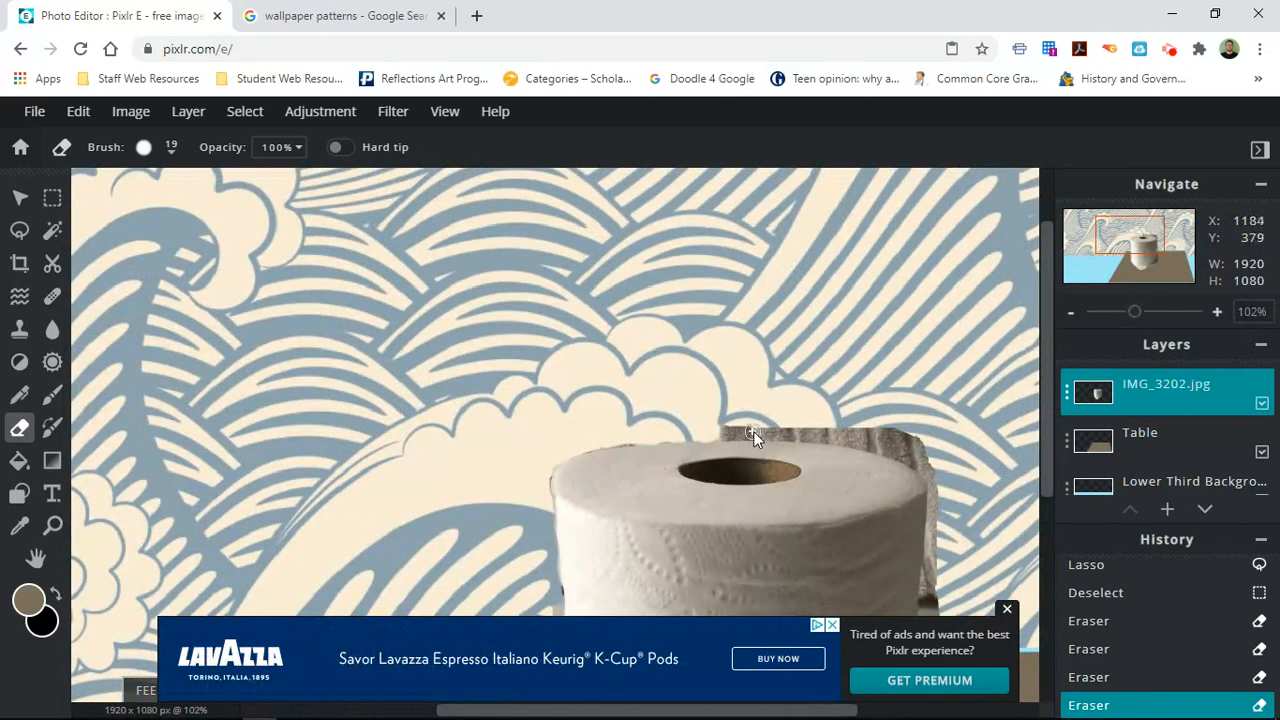
click(724, 437)
drag(735, 432, 780, 434)
scroll(780, 434, up, 5)
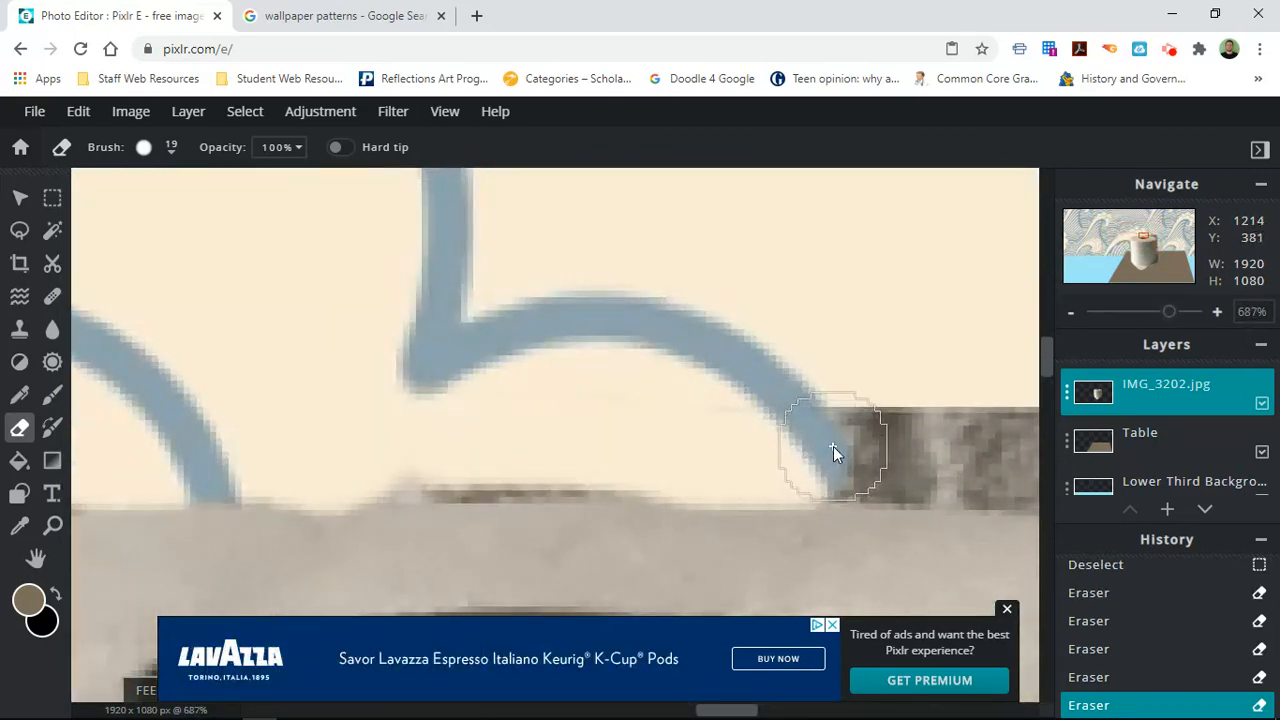
drag(833, 446, 939, 449)
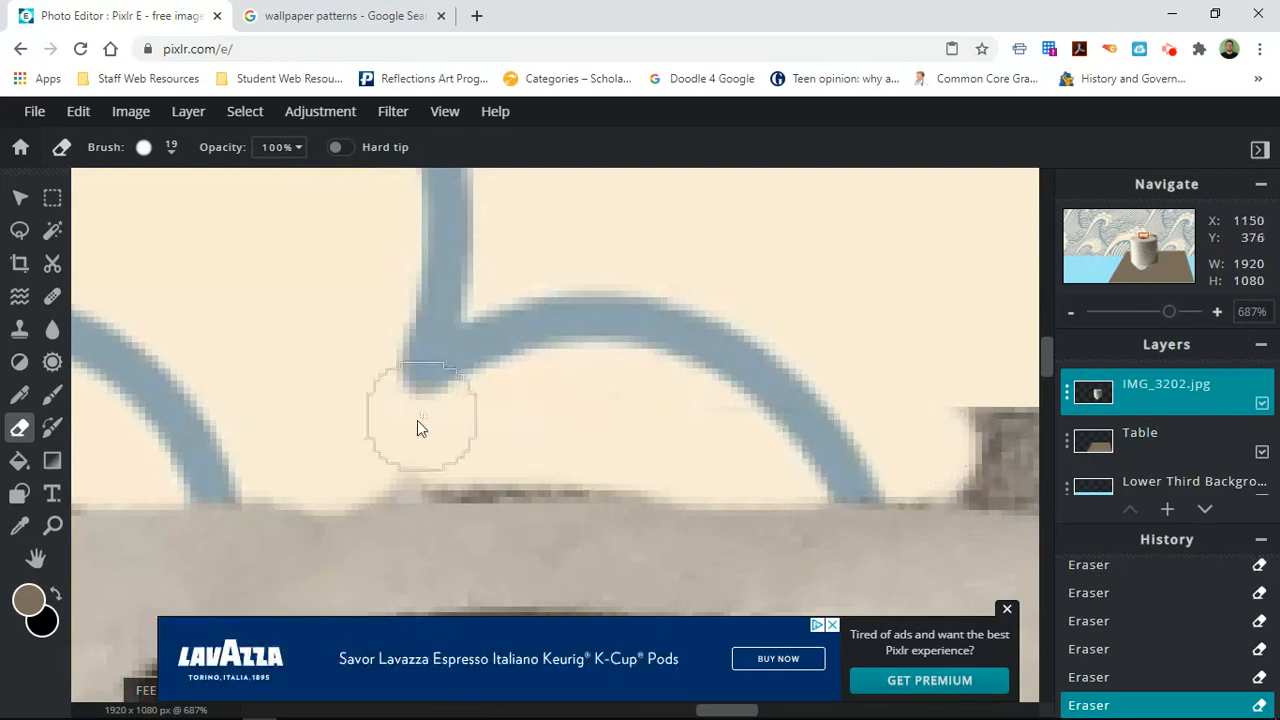
drag(409, 451, 614, 455)
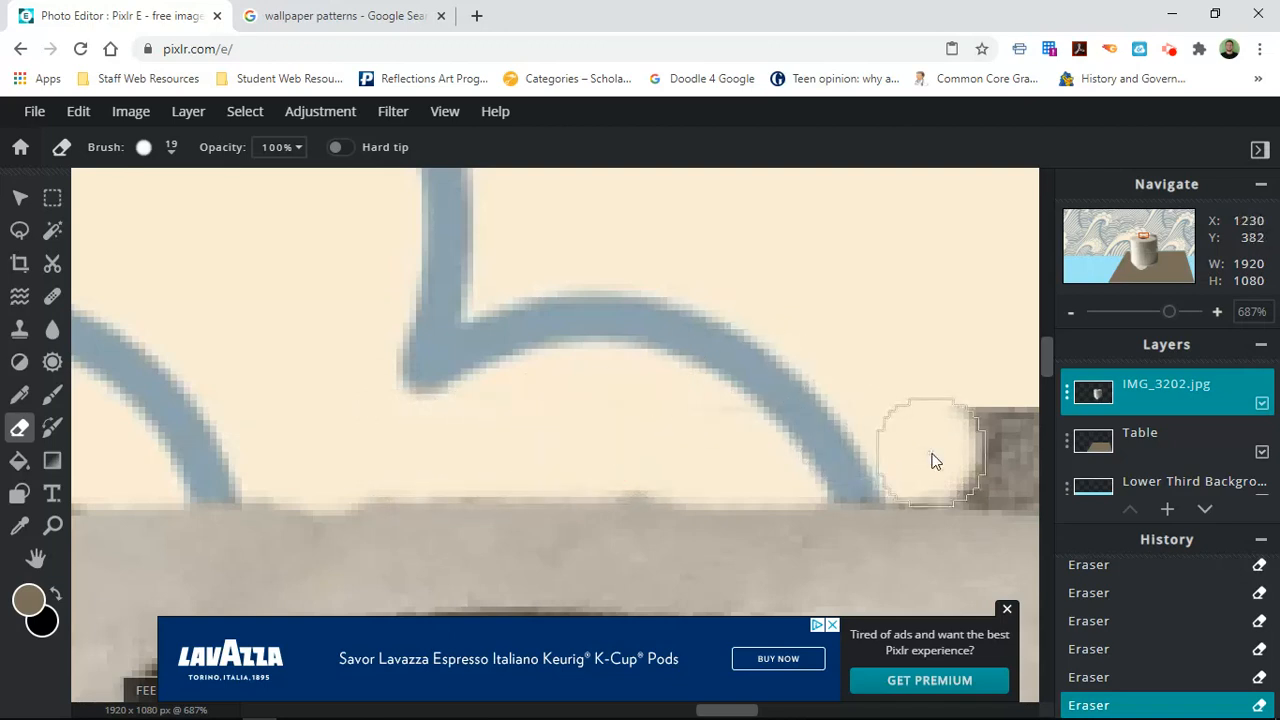
Erase the next stretch of leftover towel behind the top rim, just to the right of the roll's hole.
click(1008, 610)
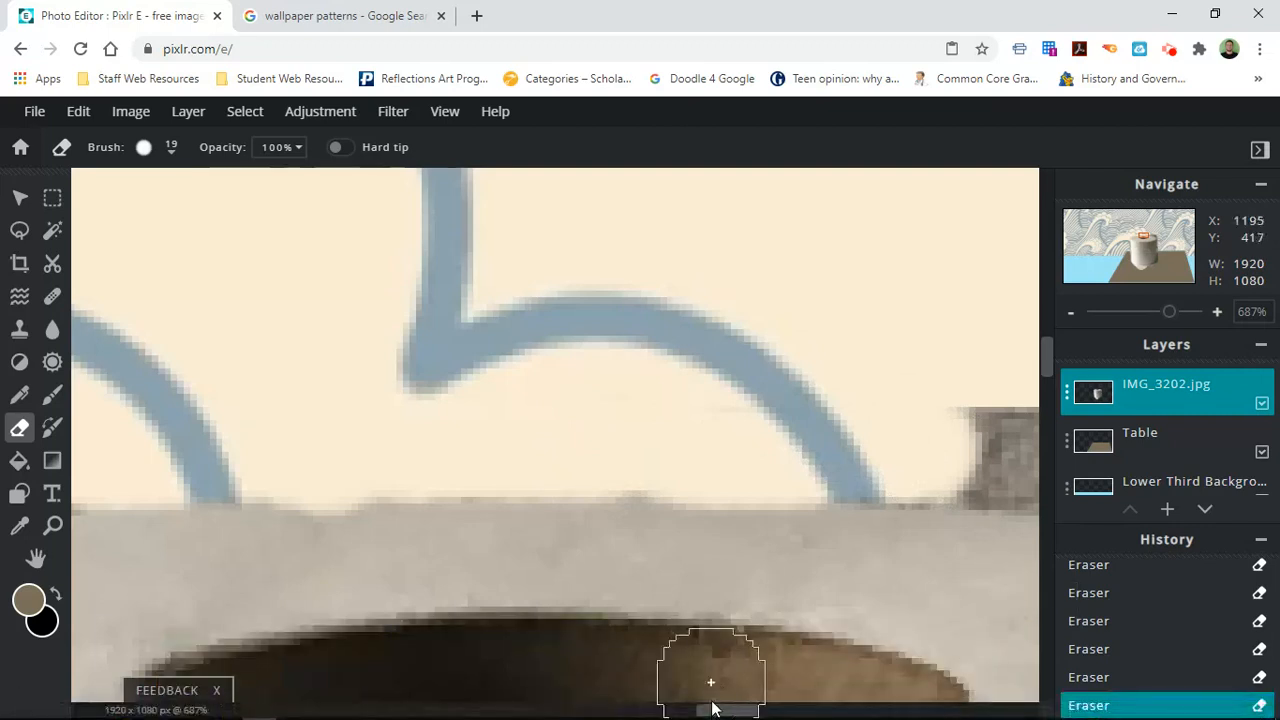
drag(714, 710, 760, 715)
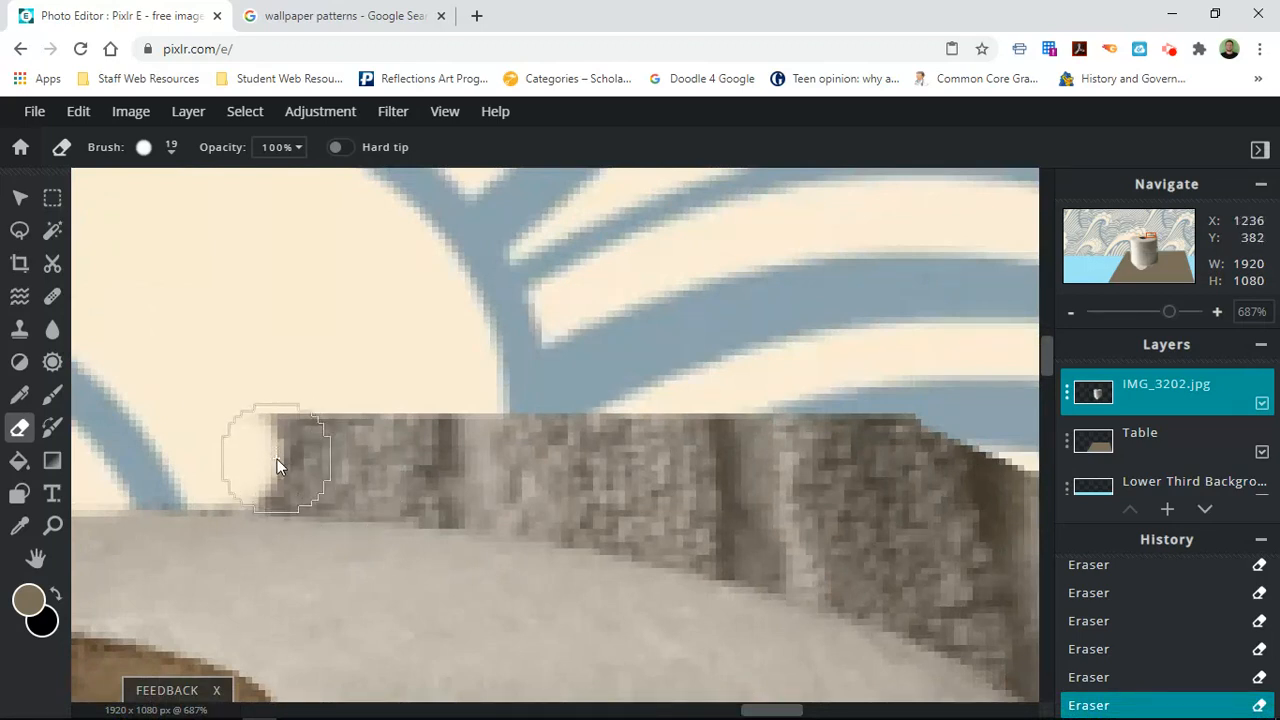
mouse_move(279, 467)
mouse_down()
mouse_move(412, 465)
mouse_move(417, 442)
mouse_move(321, 420)
mouse_move(268, 424)
mouse_move(461, 452)
mouse_move(512, 474)
mouse_move(430, 477)
mouse_up()
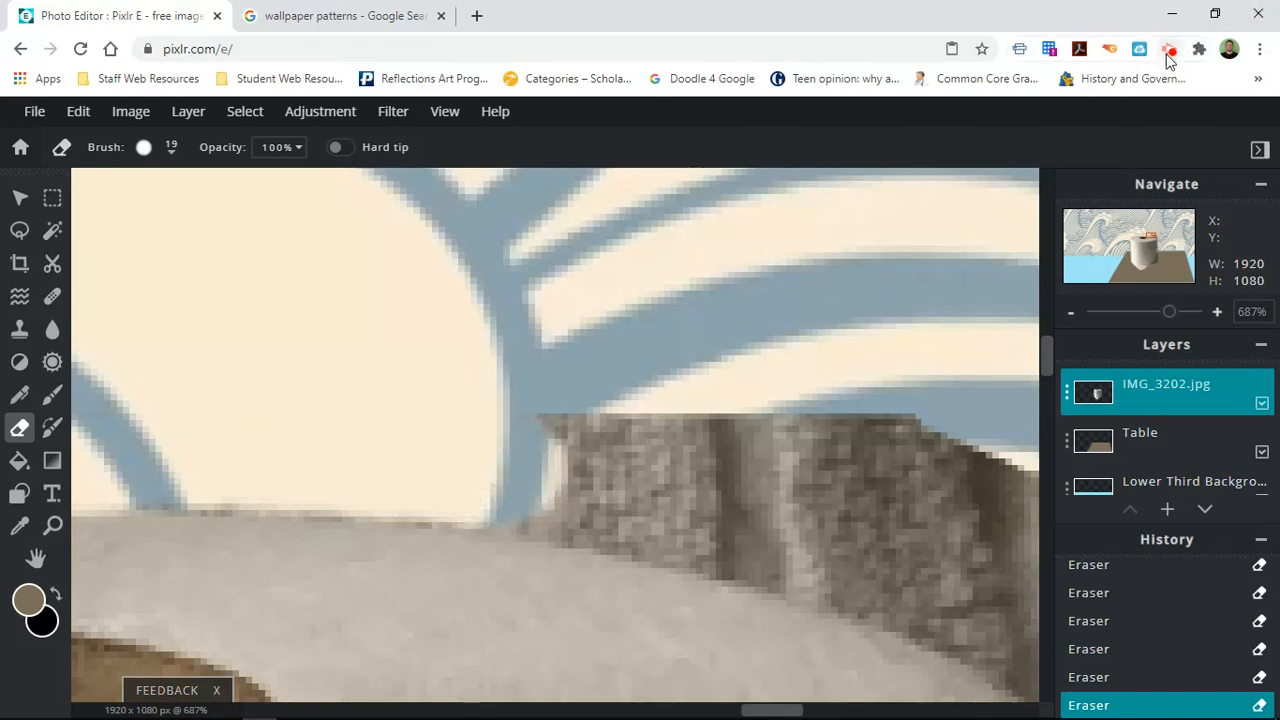
click(1167, 52)
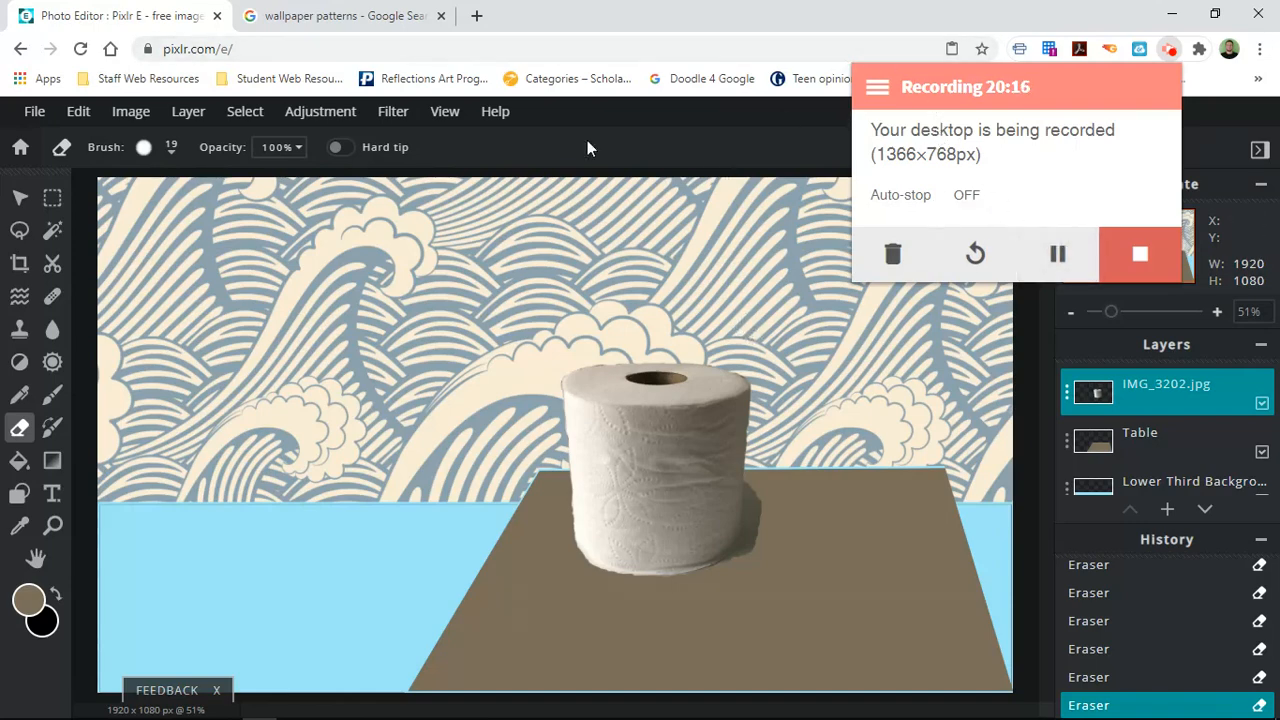
click(563, 48)
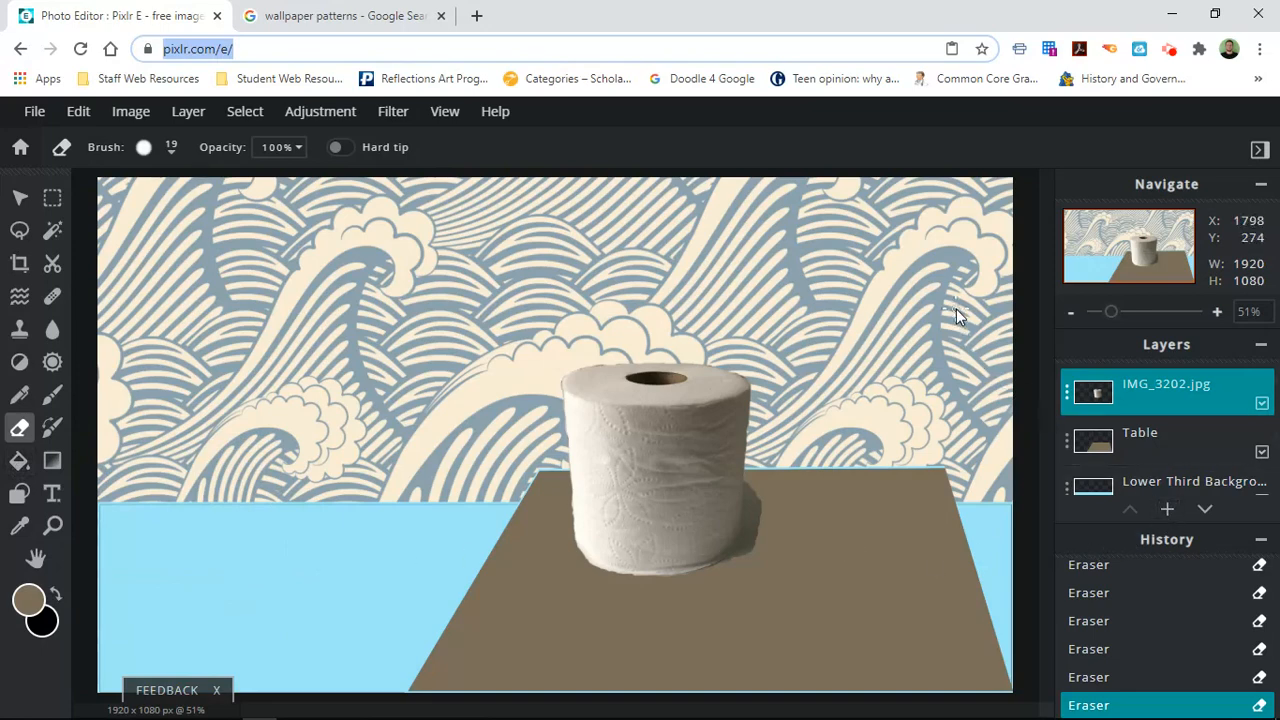
click(372, 15)
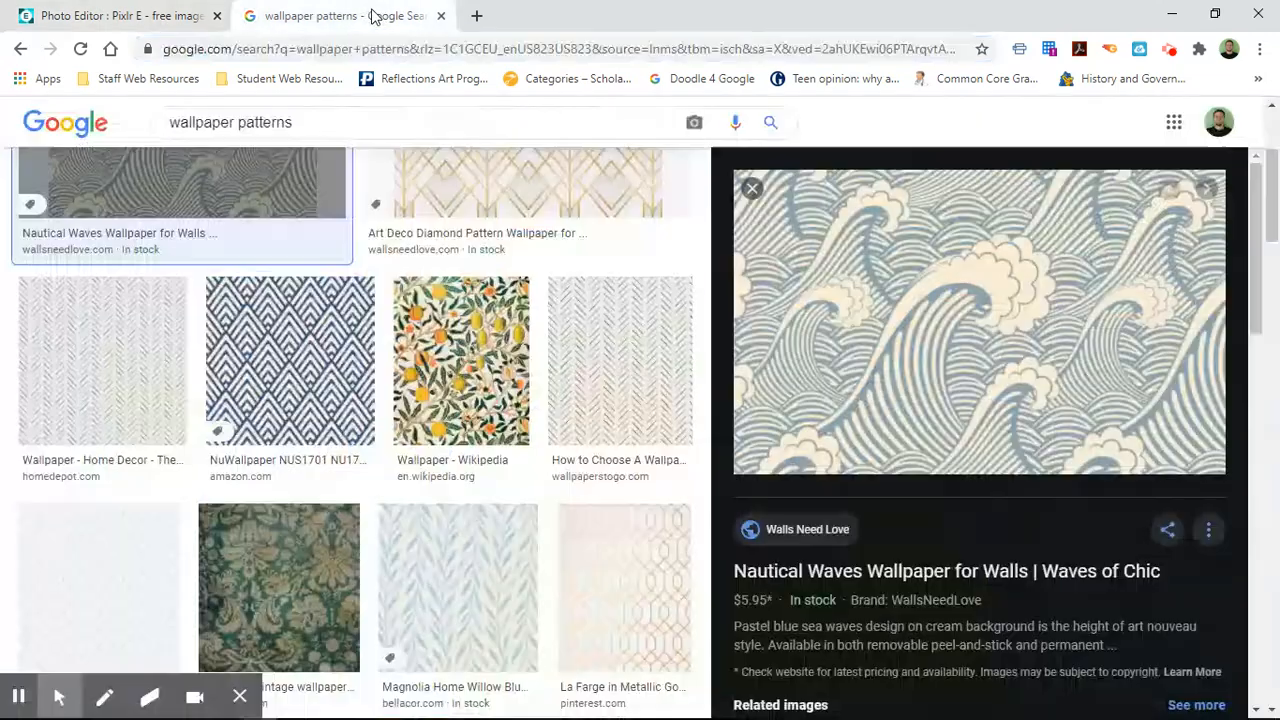
right_click(990, 350)
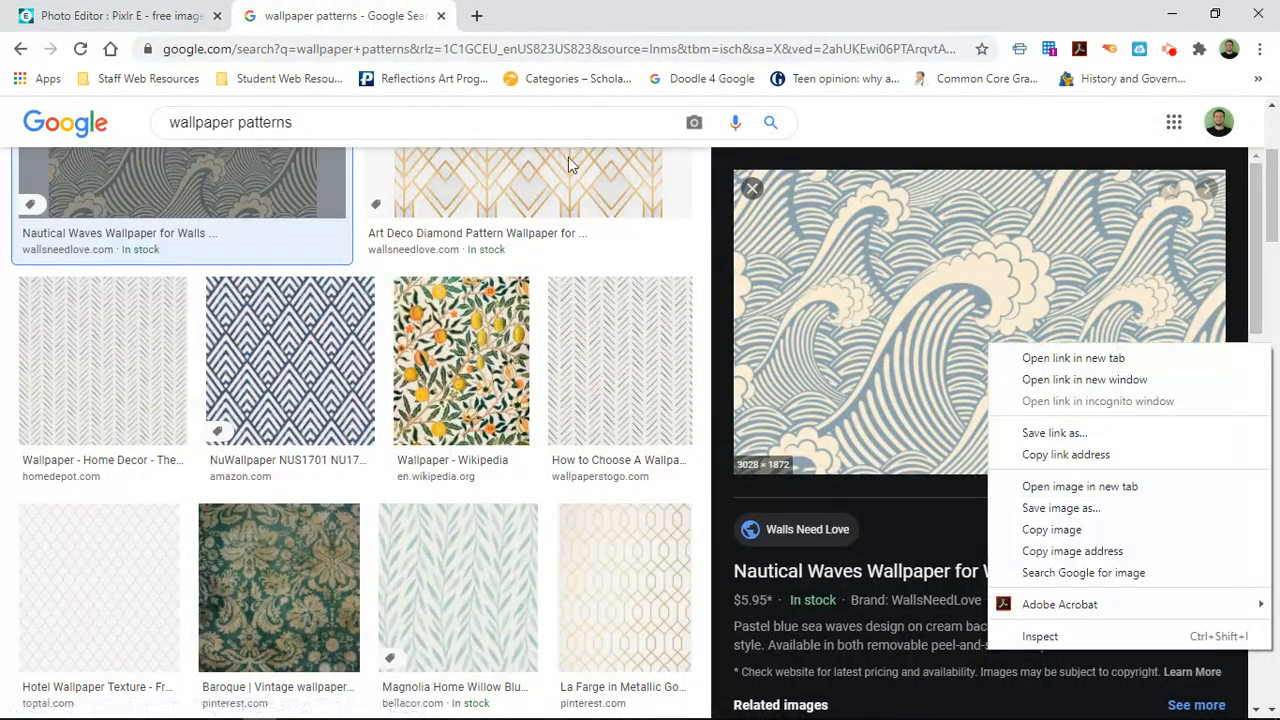
click(120, 15)
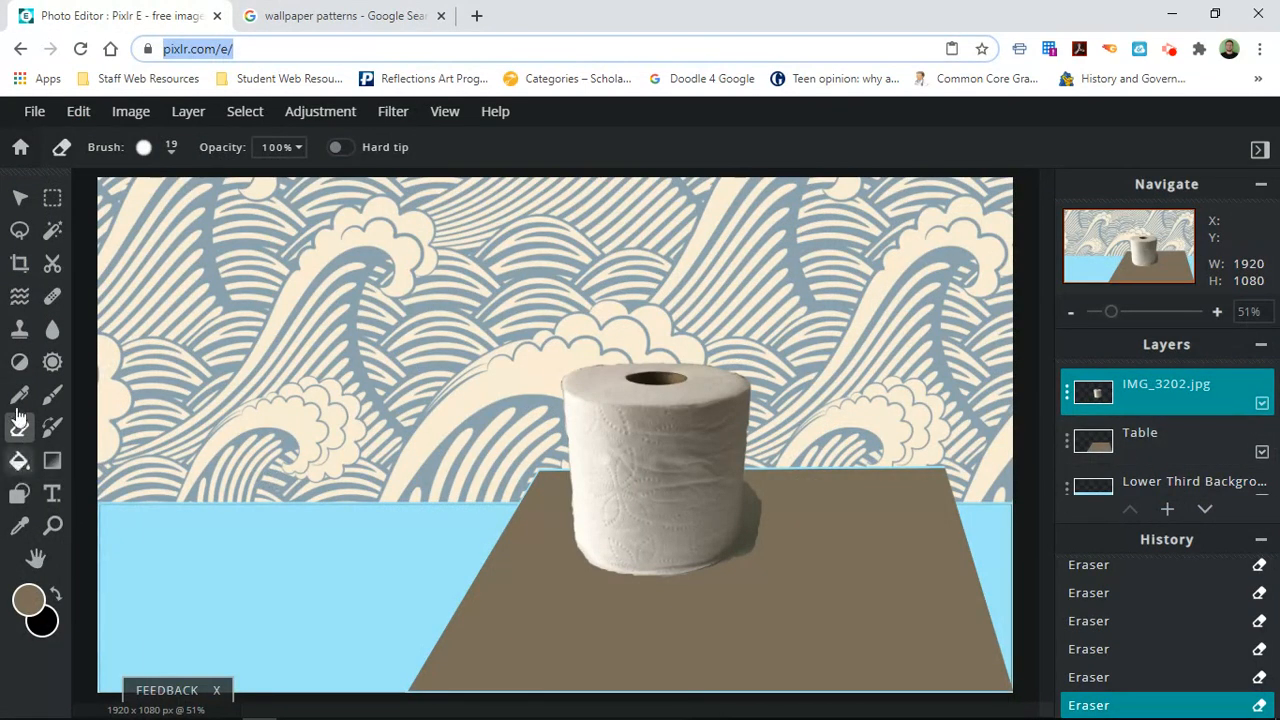
click(19, 497)
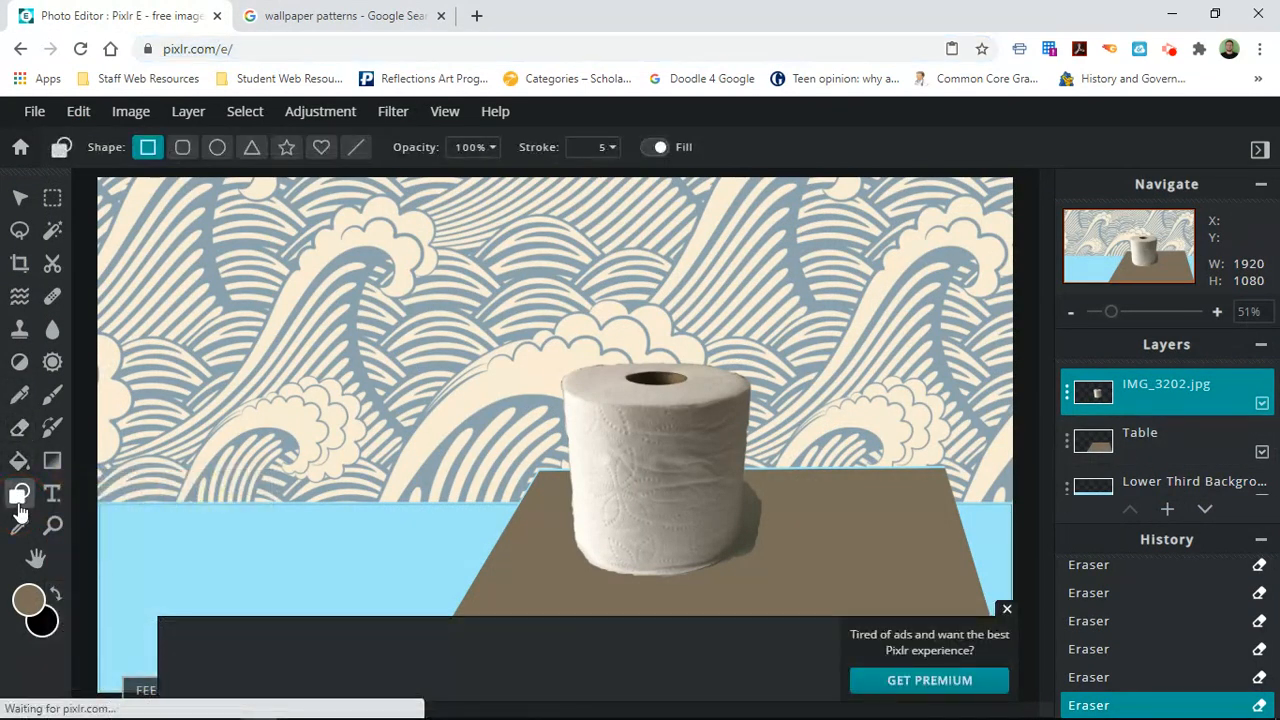
click(1006, 608)
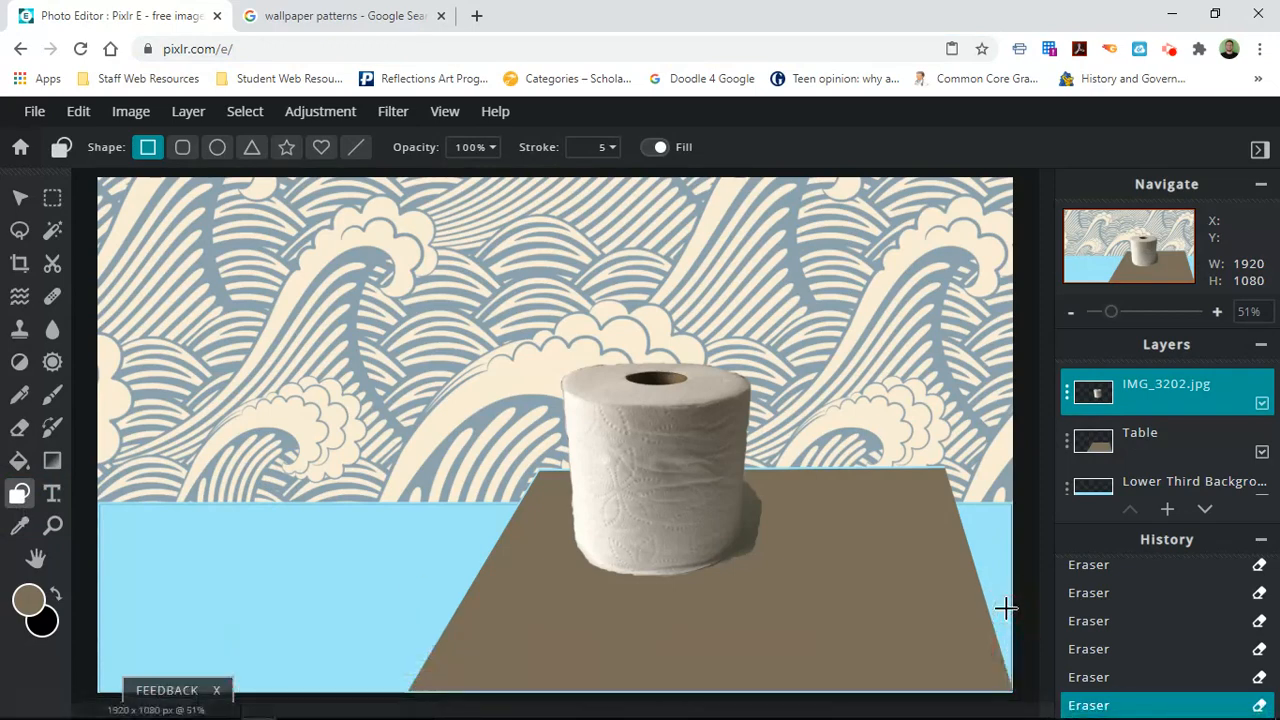
click(86, 112)
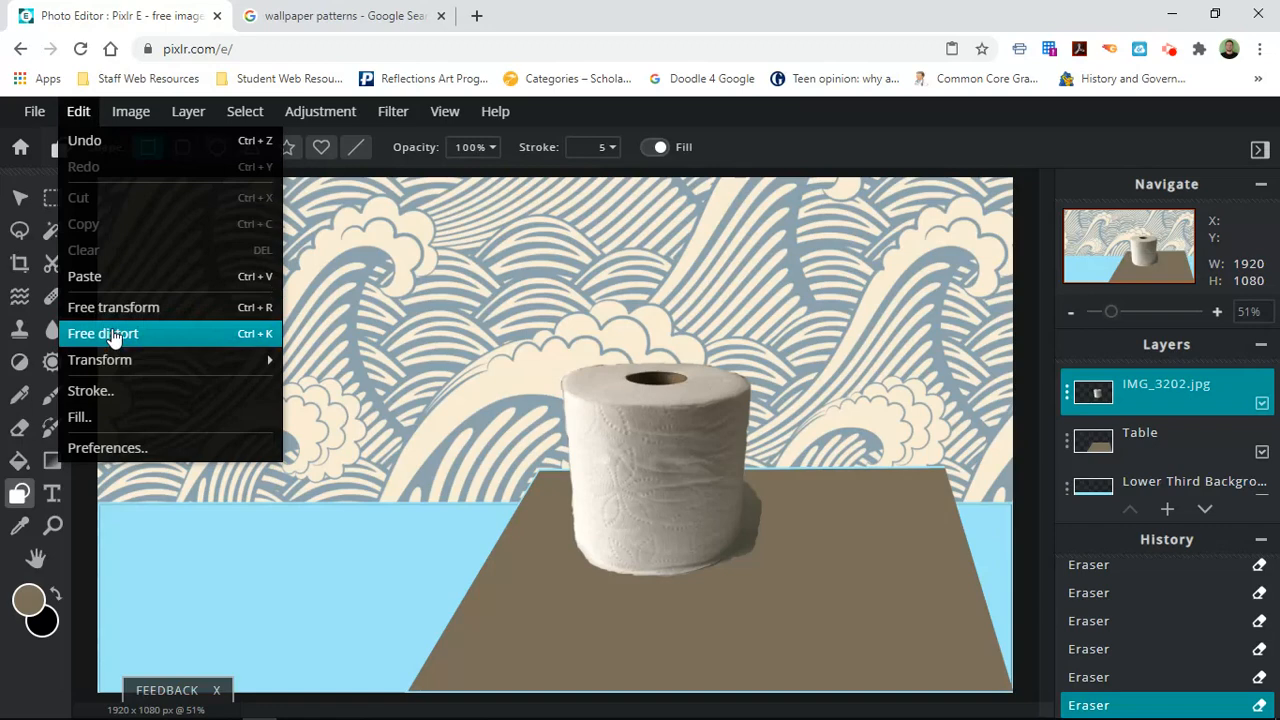
click(1166, 510)
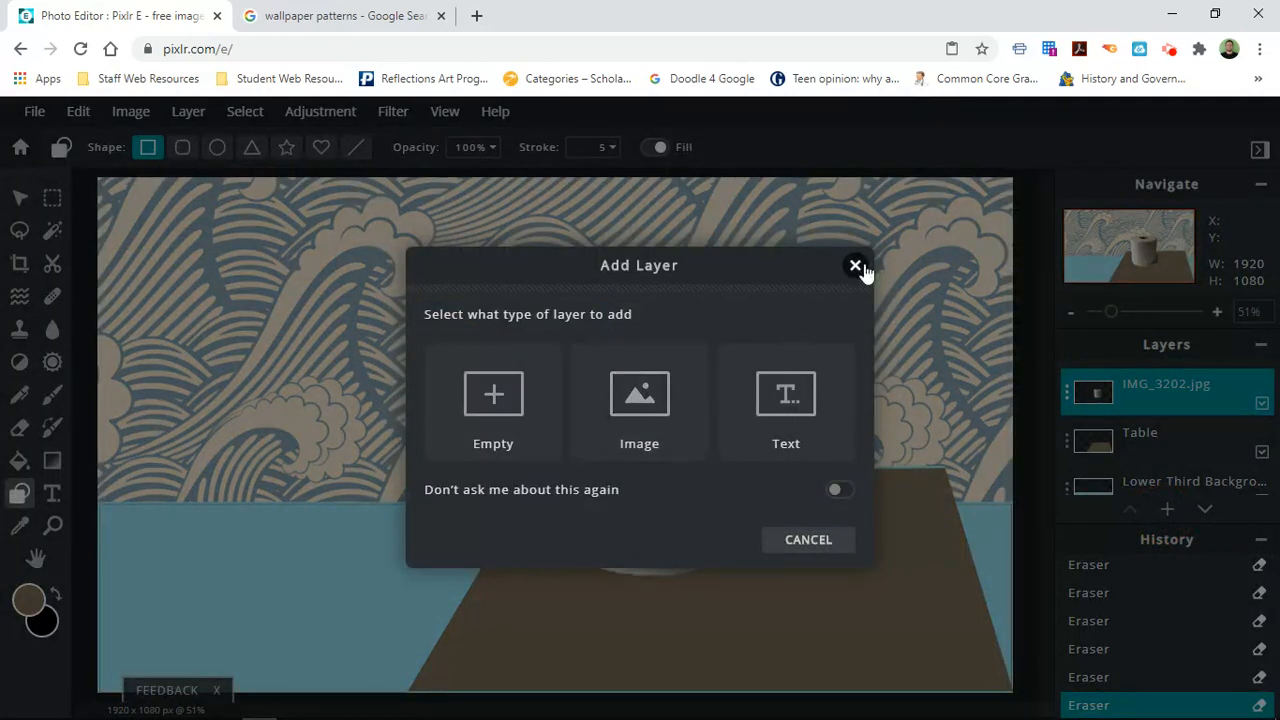
click(856, 266)
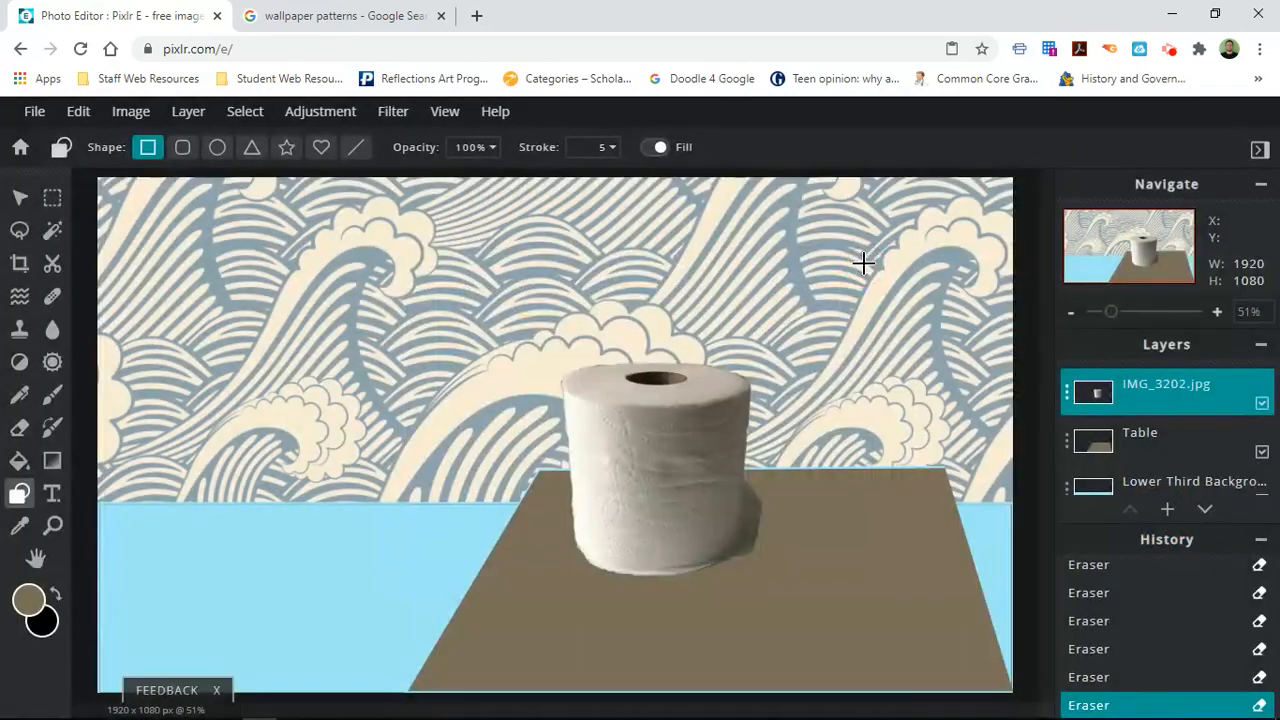
Rename the IMG_3202.jpg layer to Toilet Paper.
click(1159, 392)
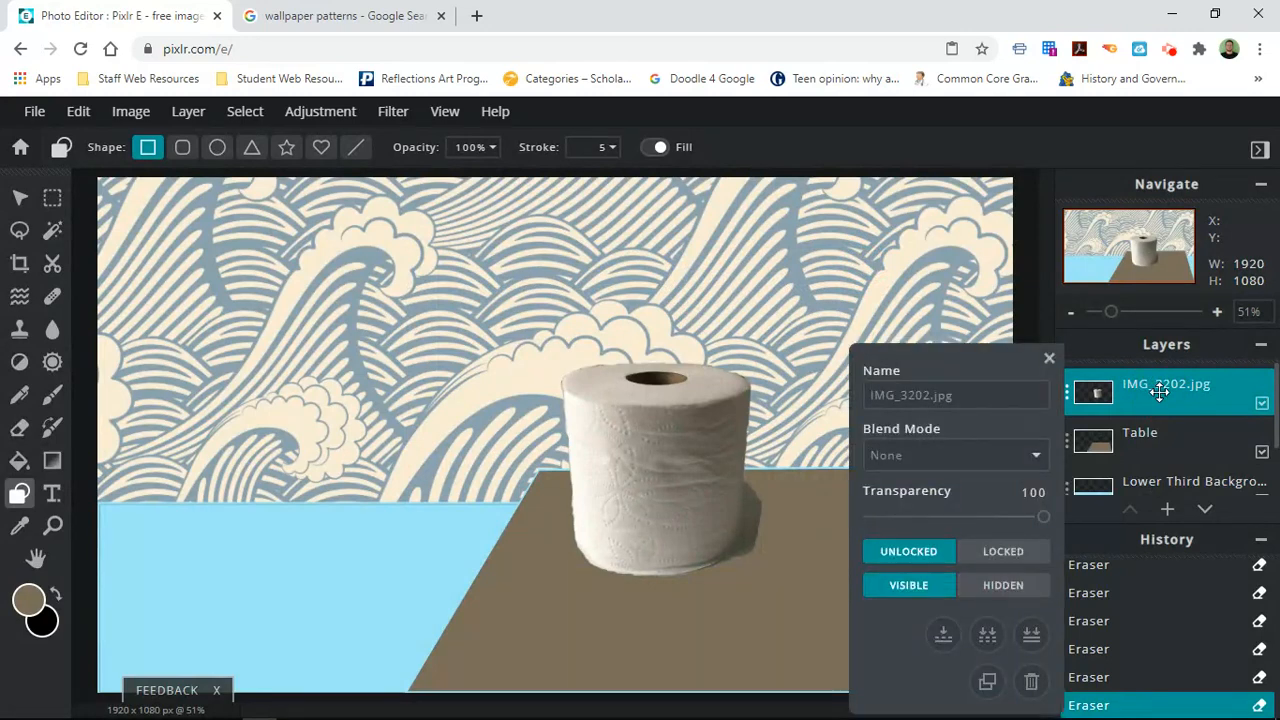
click(955, 395)
key(ctrl+a)
text(T)
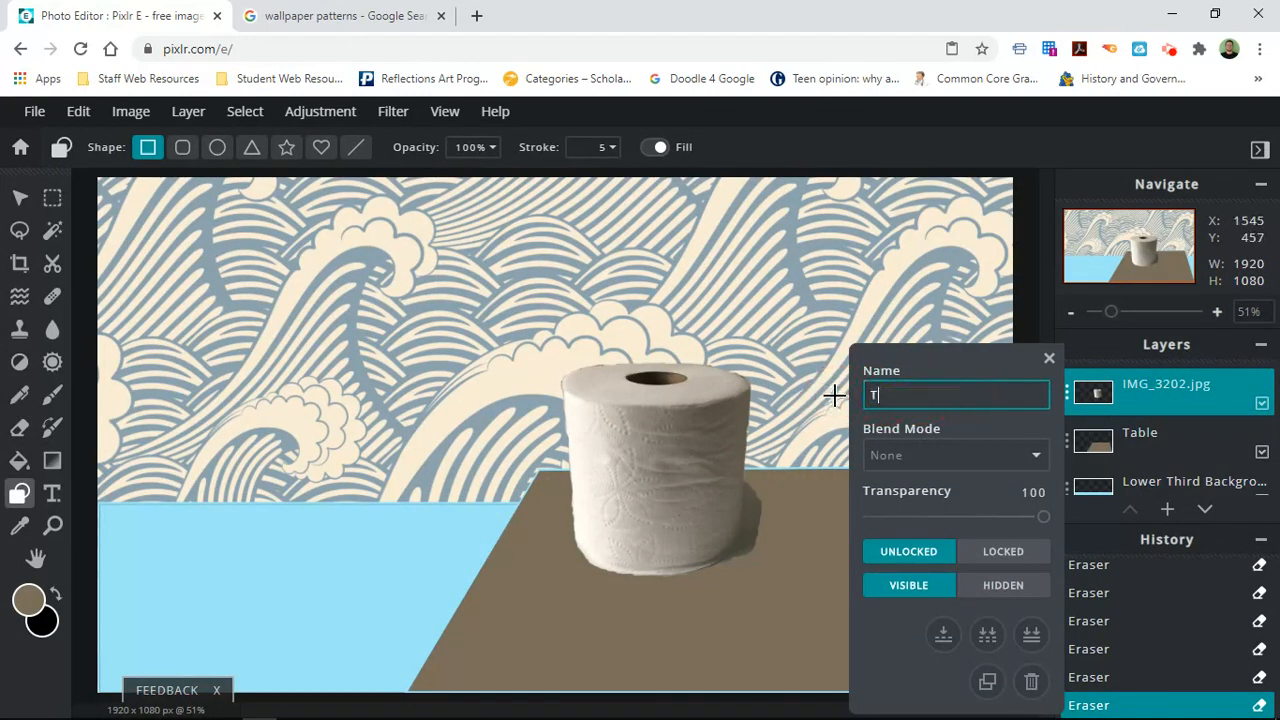
text(oilet Paper)
click(1049, 359)
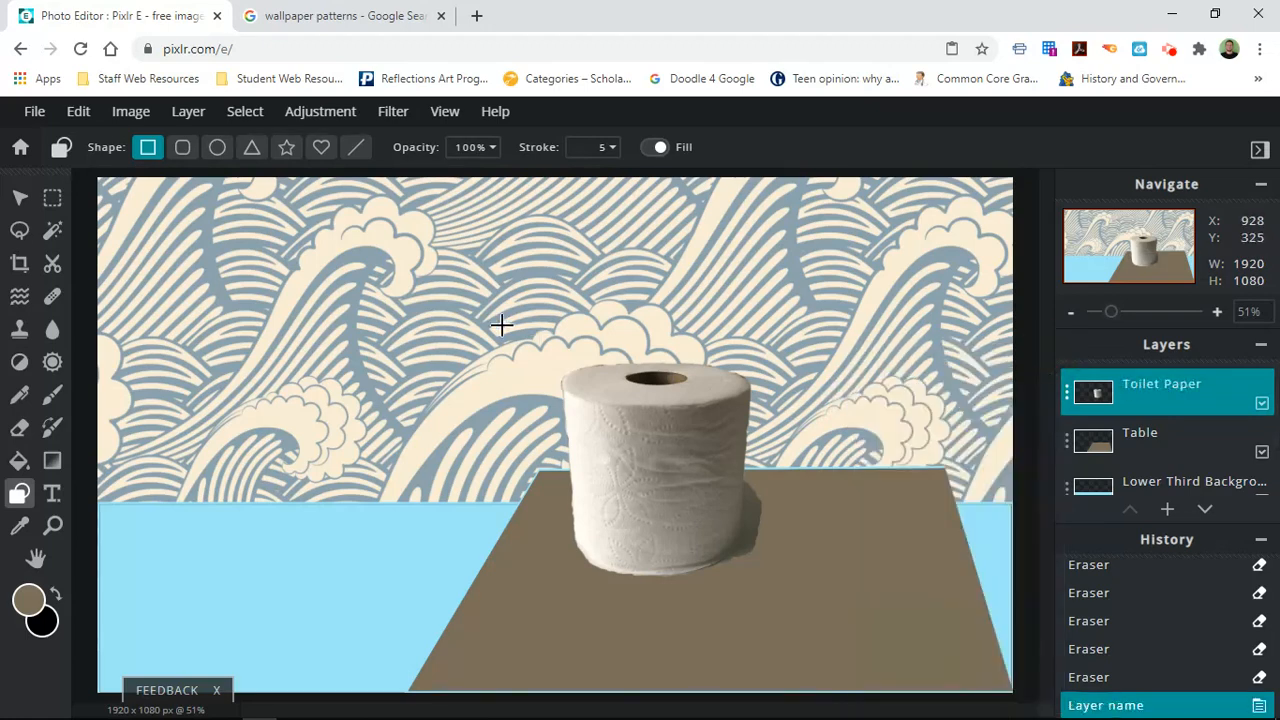
click(21, 232)
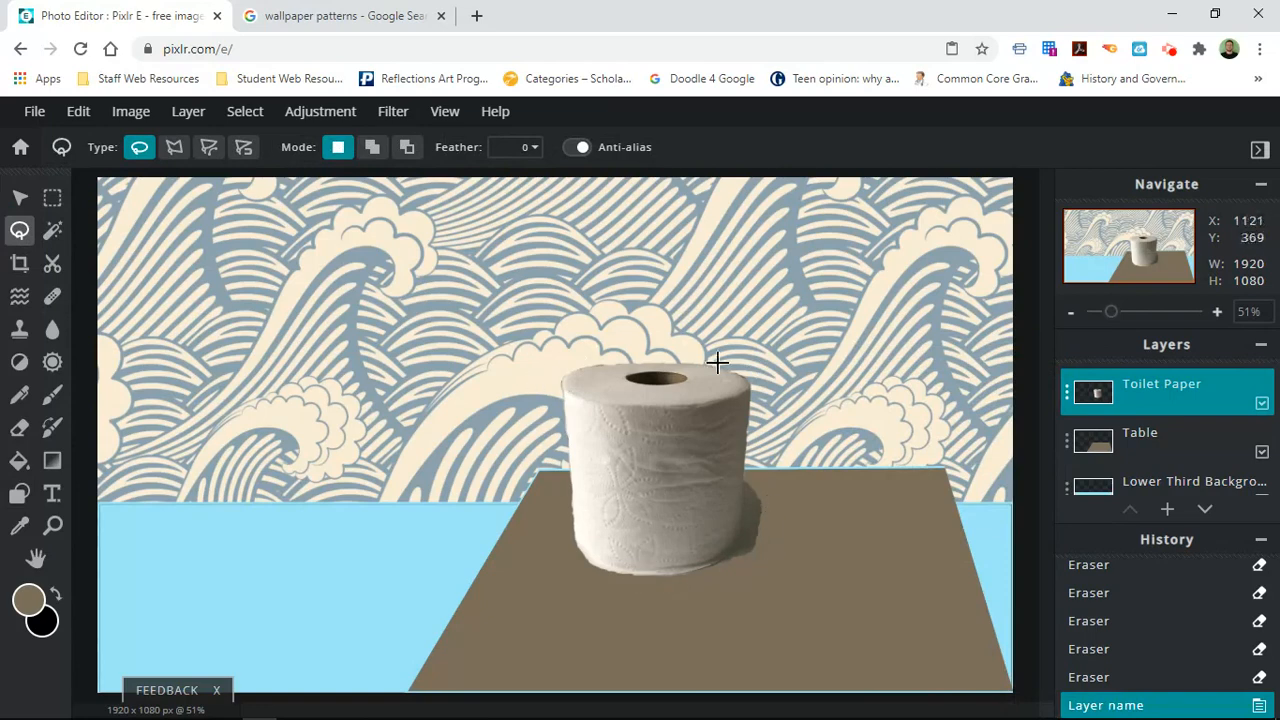
click(21, 428)
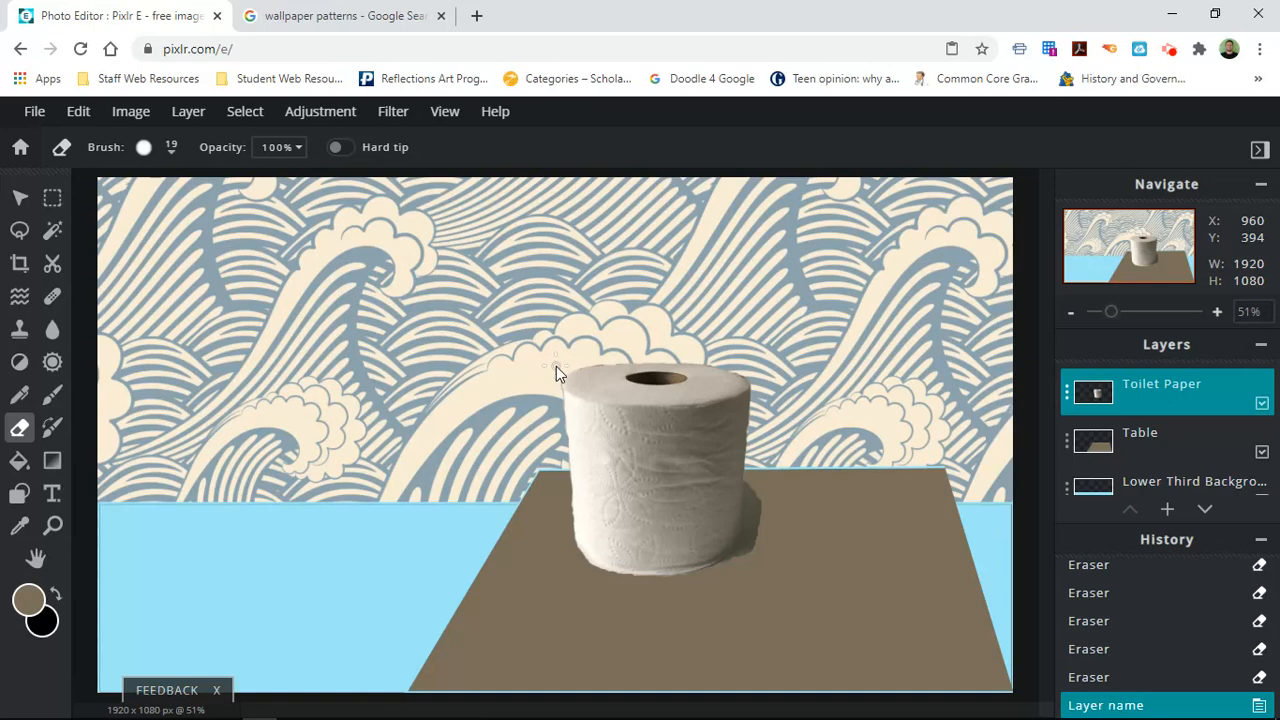
click(1169, 50)
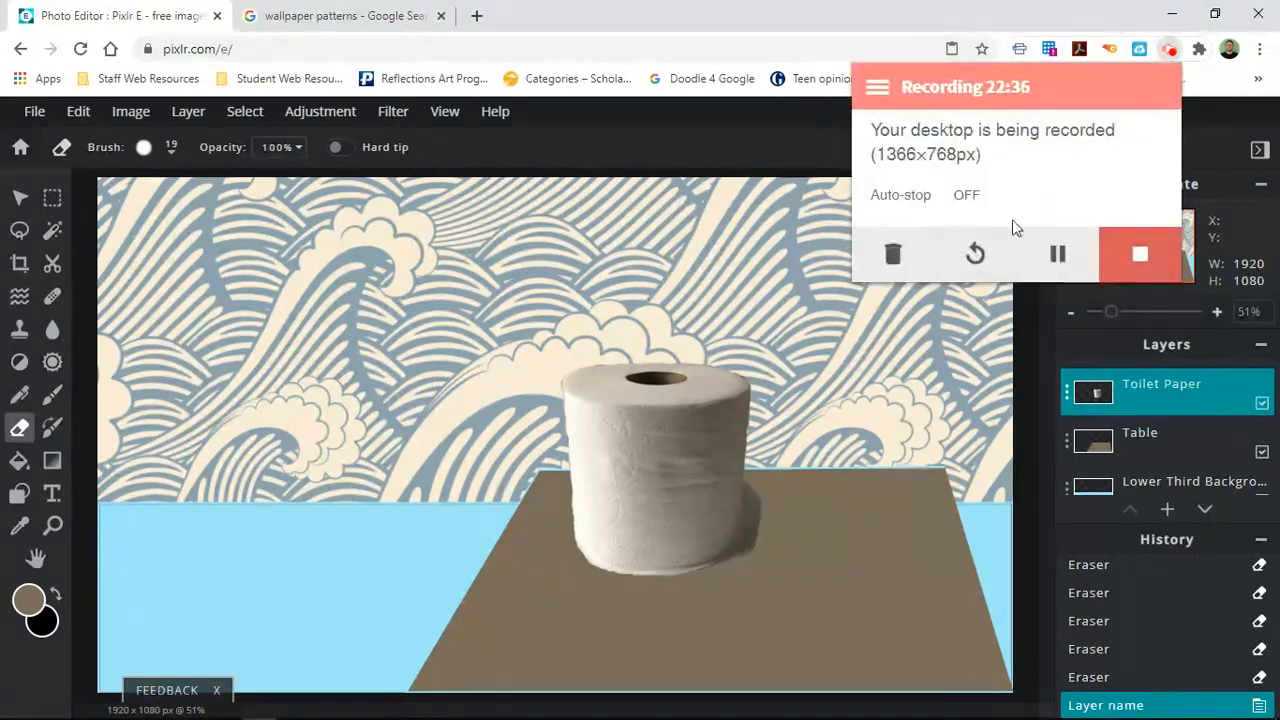